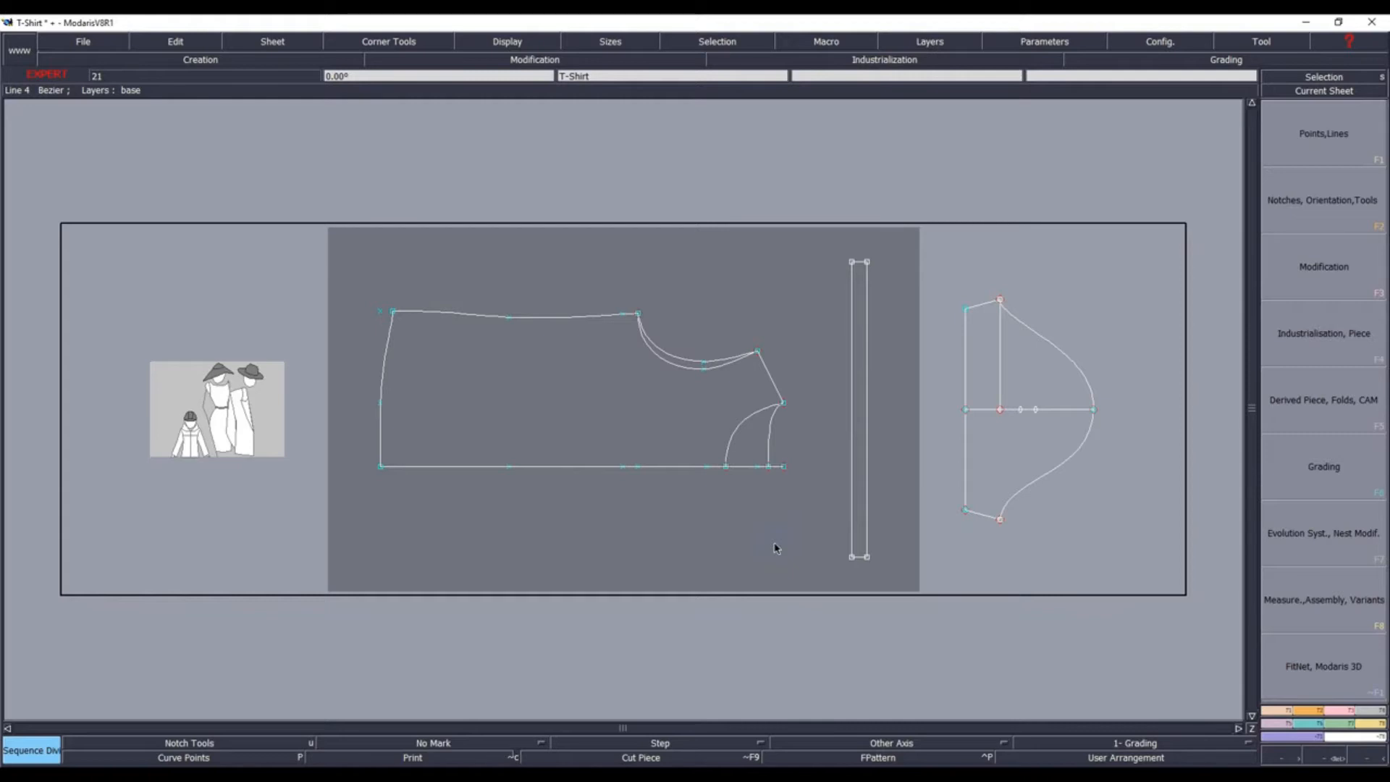
Divide the front and back neckline curves of the T-shirt body into three equal parts each with Sequence Division
left_click(1322, 759)
left_click(814, 539)
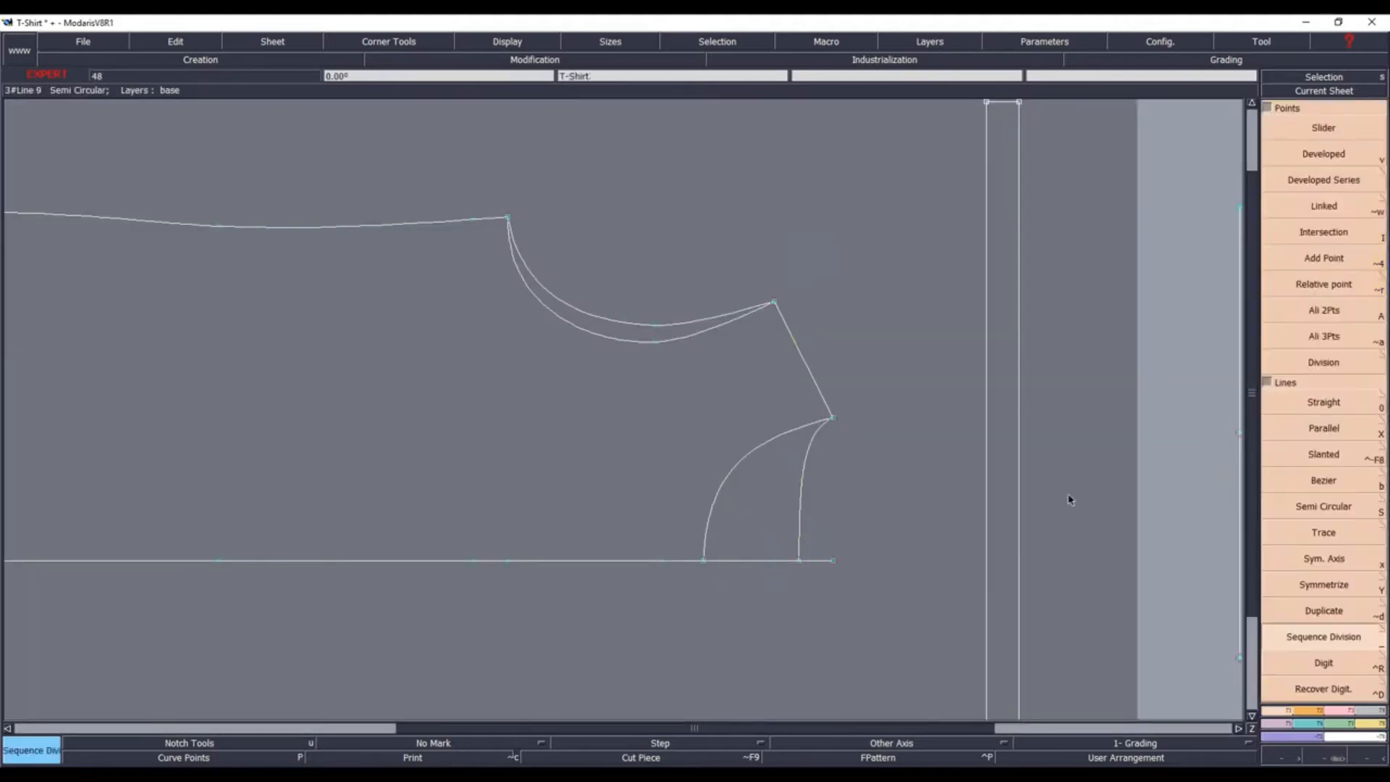
left_click(703, 561)
left_click(831, 418)
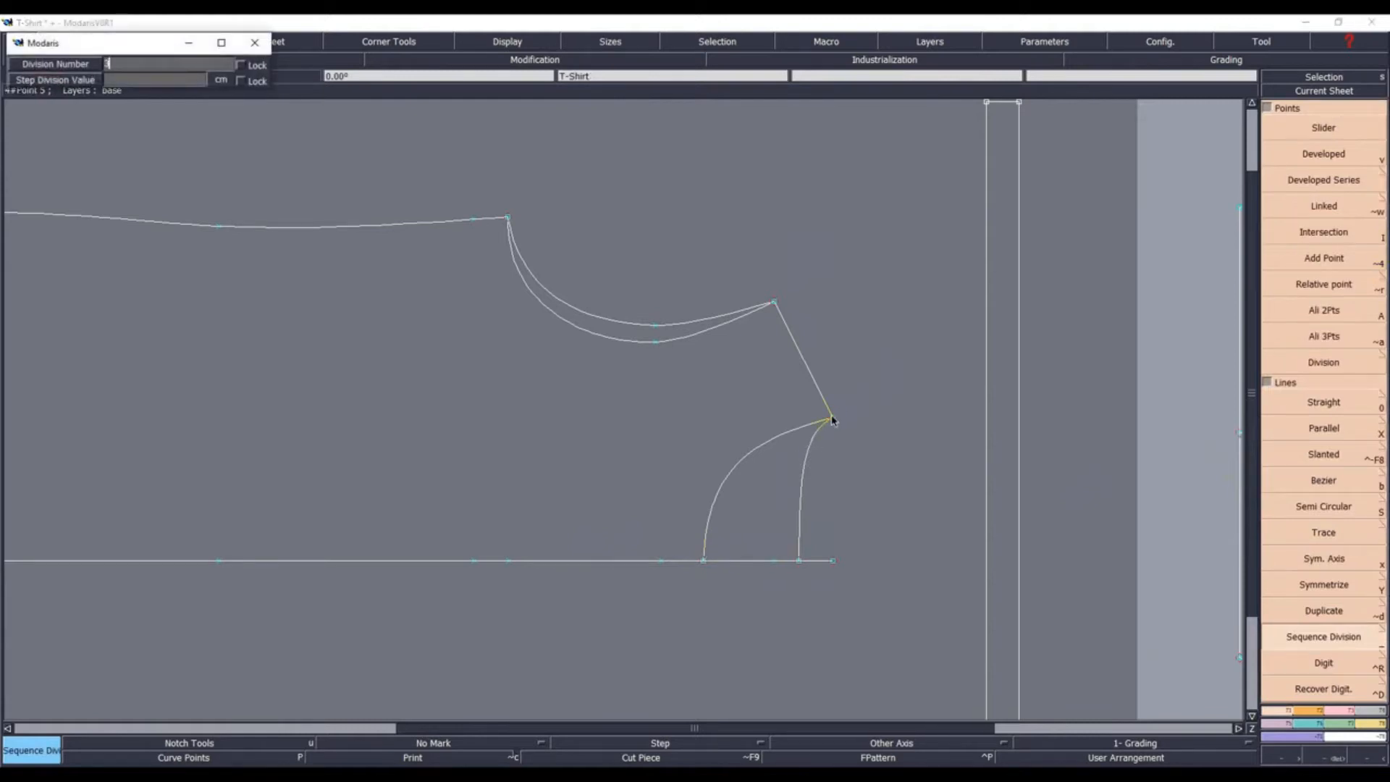
key("Return")
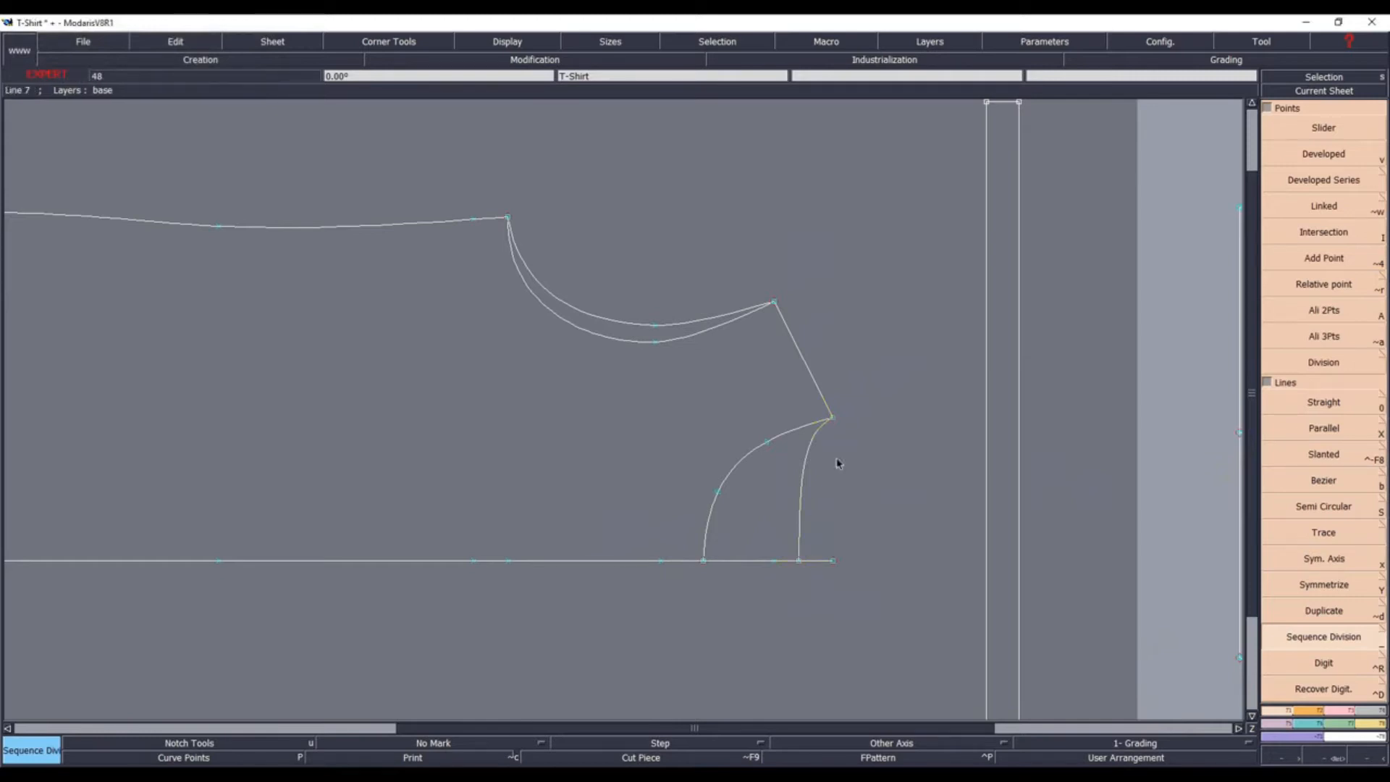
left_click(832, 419)
key("Return")
left_click(1337, 644)
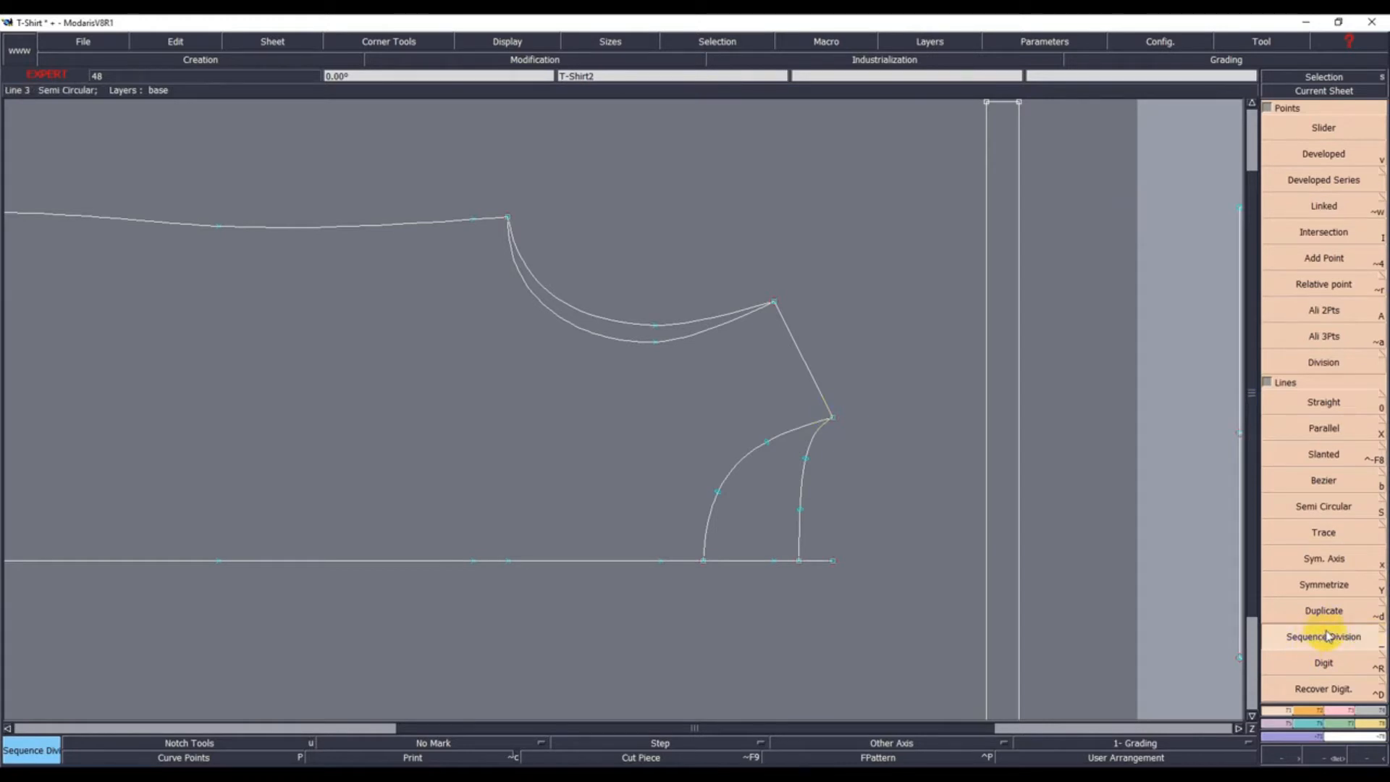
Draw straight raglan lines from the front and back armhole curve points to the matching neckline division points nearest the shoulder
key("0")
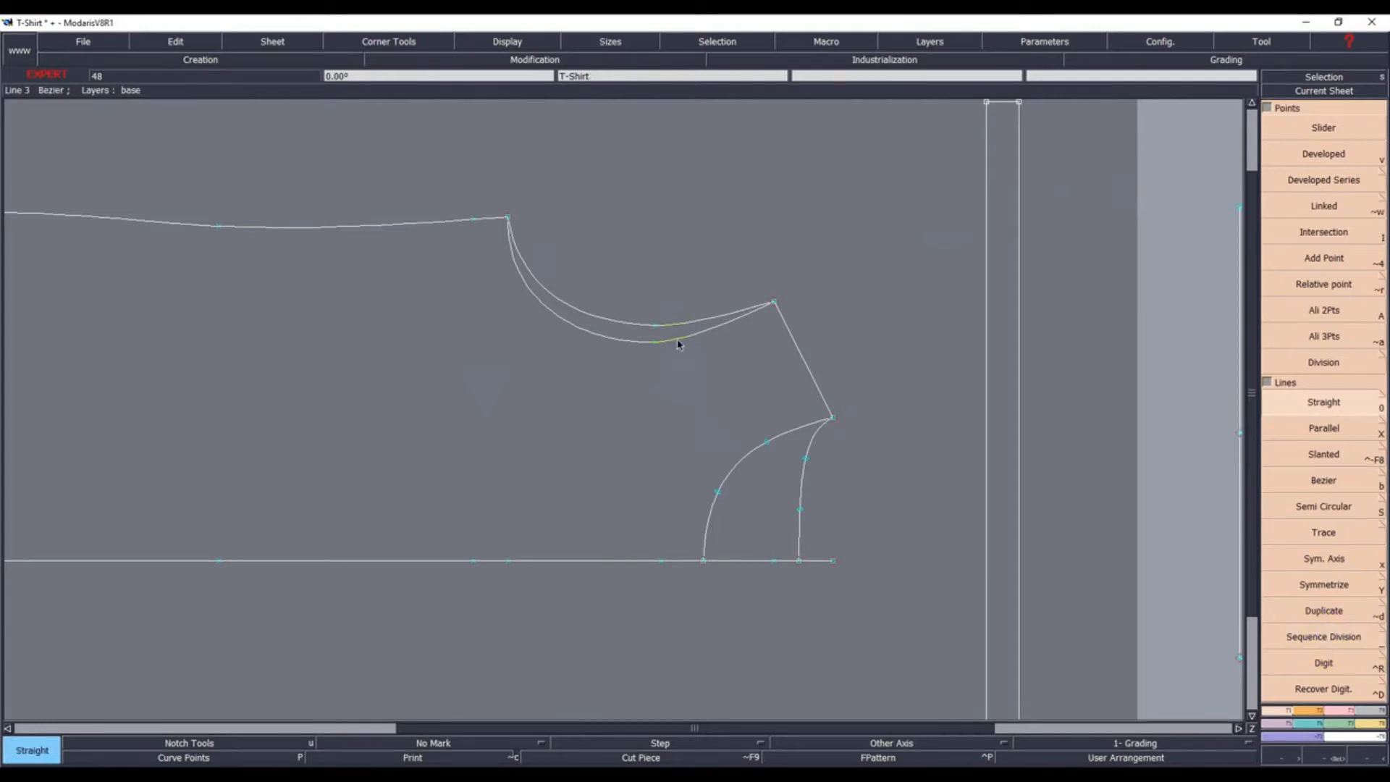
left_click(655, 341)
left_click(767, 445)
left_click(655, 342)
left_click(805, 460)
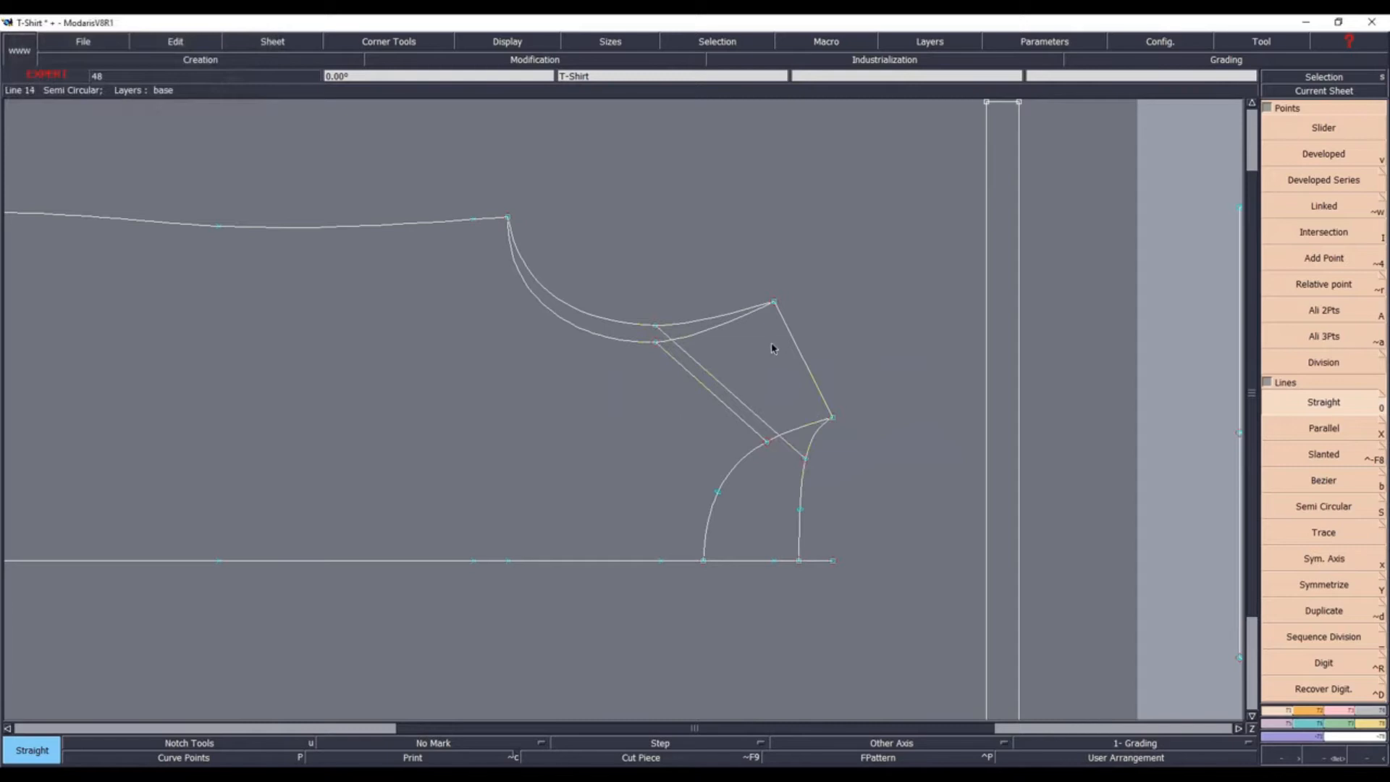
Extract the front and back shoulder sections between the raglan lines and the shoulder seam as separate pieces
mouse_move(766, 355)
left_mouse_down()
mouse_move(716, 319)
mouse_move(795, 438)
mouse_move(745, 418)
mouse_move(727, 372)
mouse_move(745, 360)
left_mouse_up()
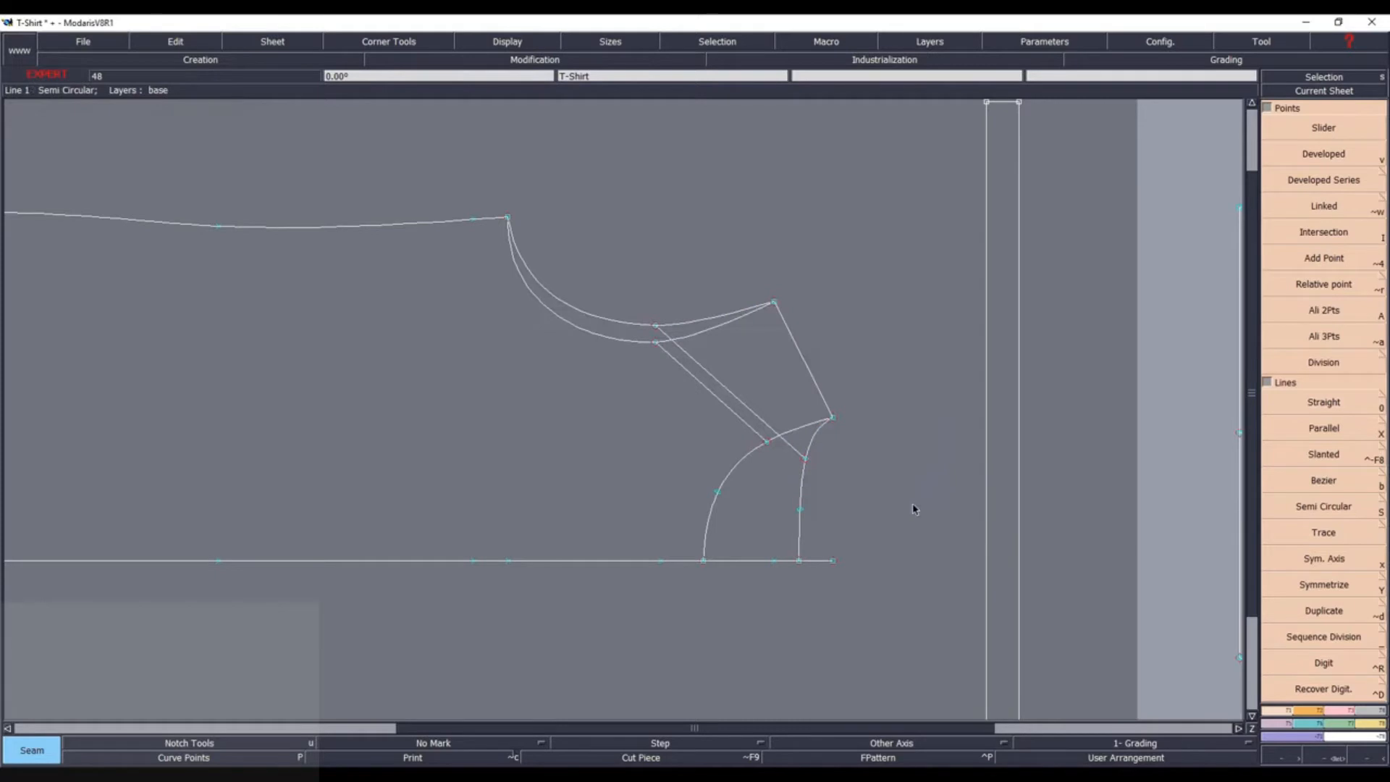
key("8")
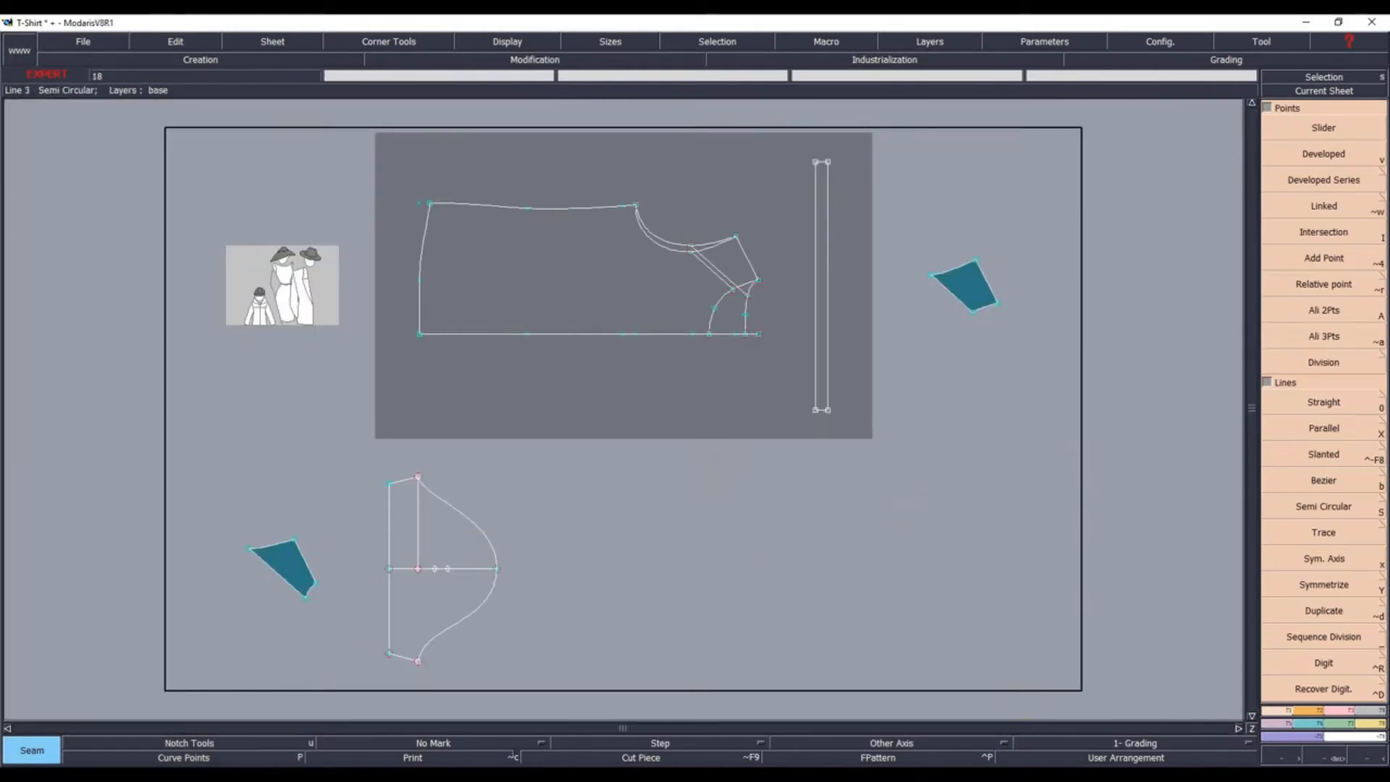
Add a developed point on the sleeve's centre line at -2.00 cm from the top of the sleeve cap
left_click(1333, 757)
left_click_drag(315, 457, 564, 687)
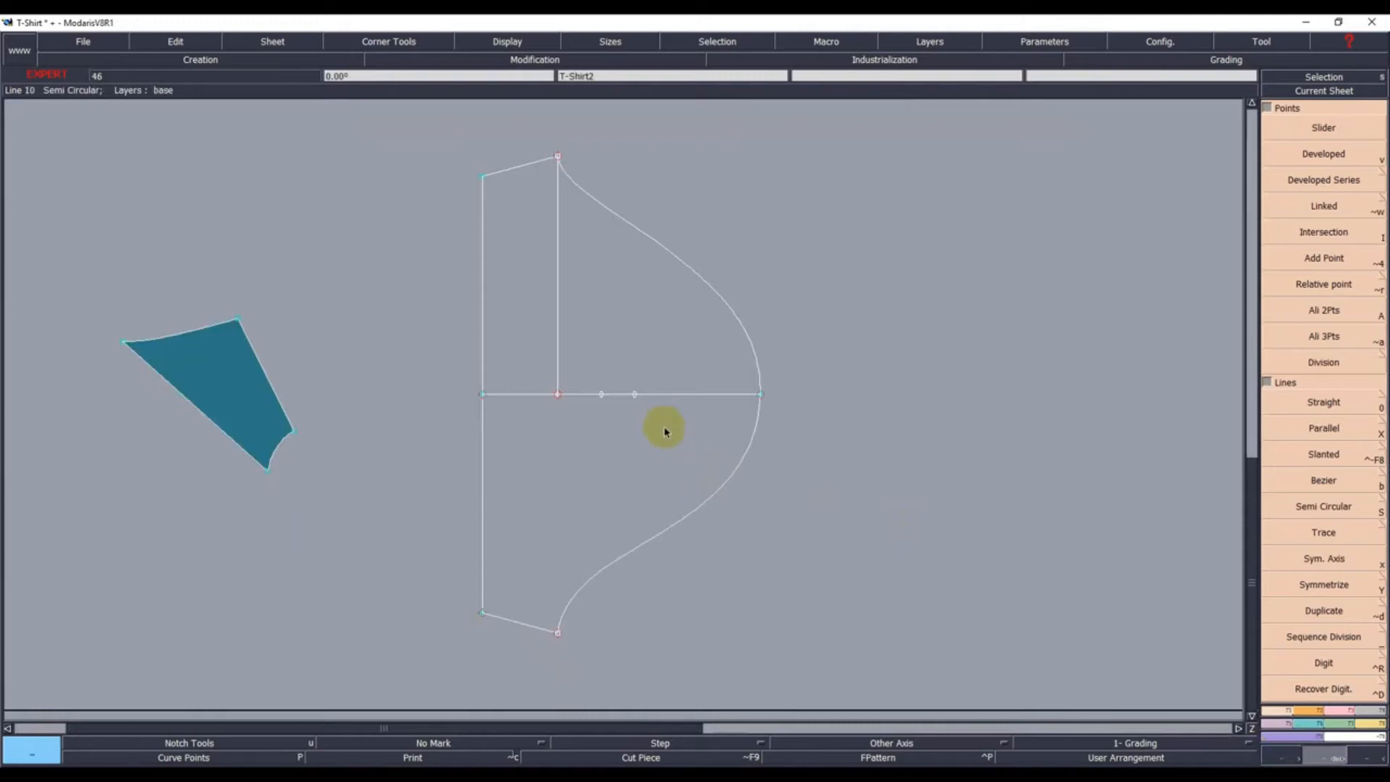
key("v")
left_click(757, 396)
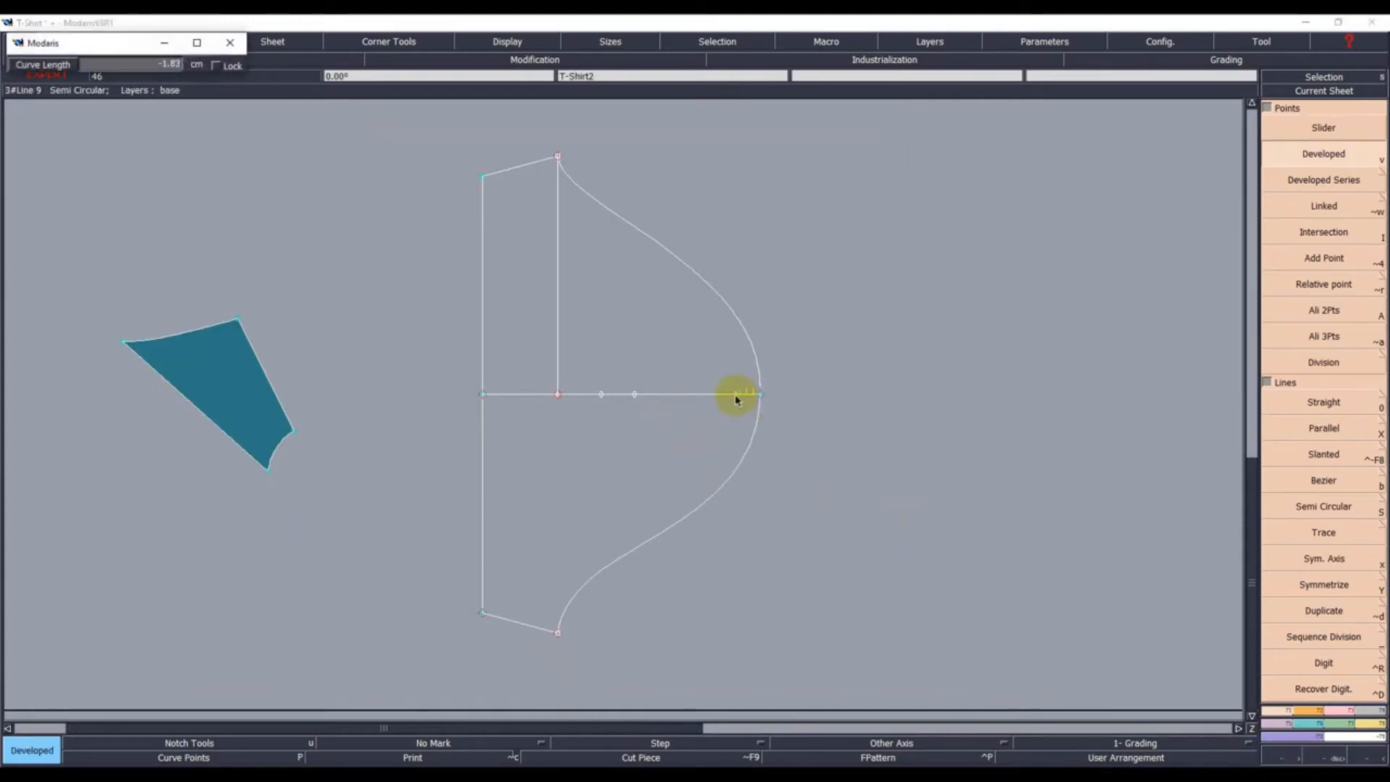
key("Down")
type("-2.00")
key("Return")
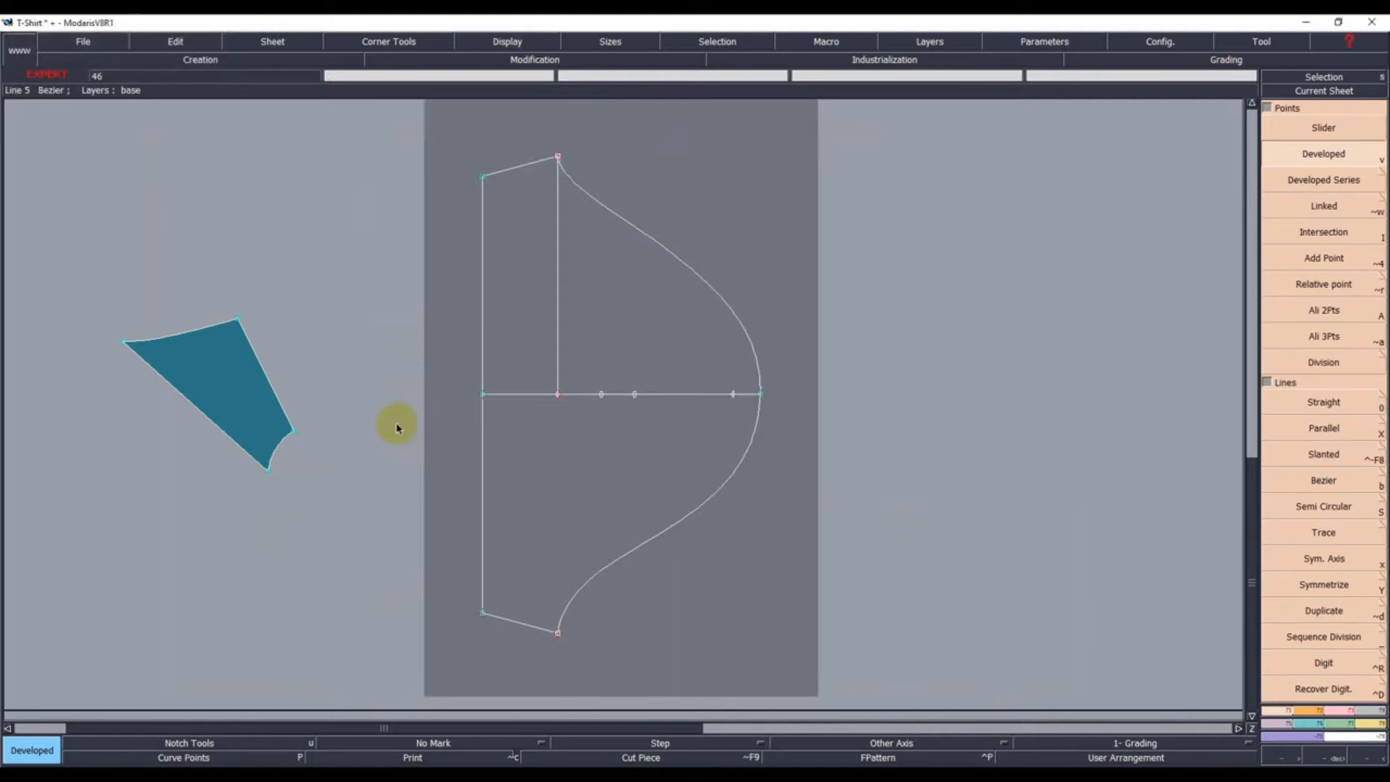
Flip the extracted back shoulder piece with X Sym
left_click(259, 400)
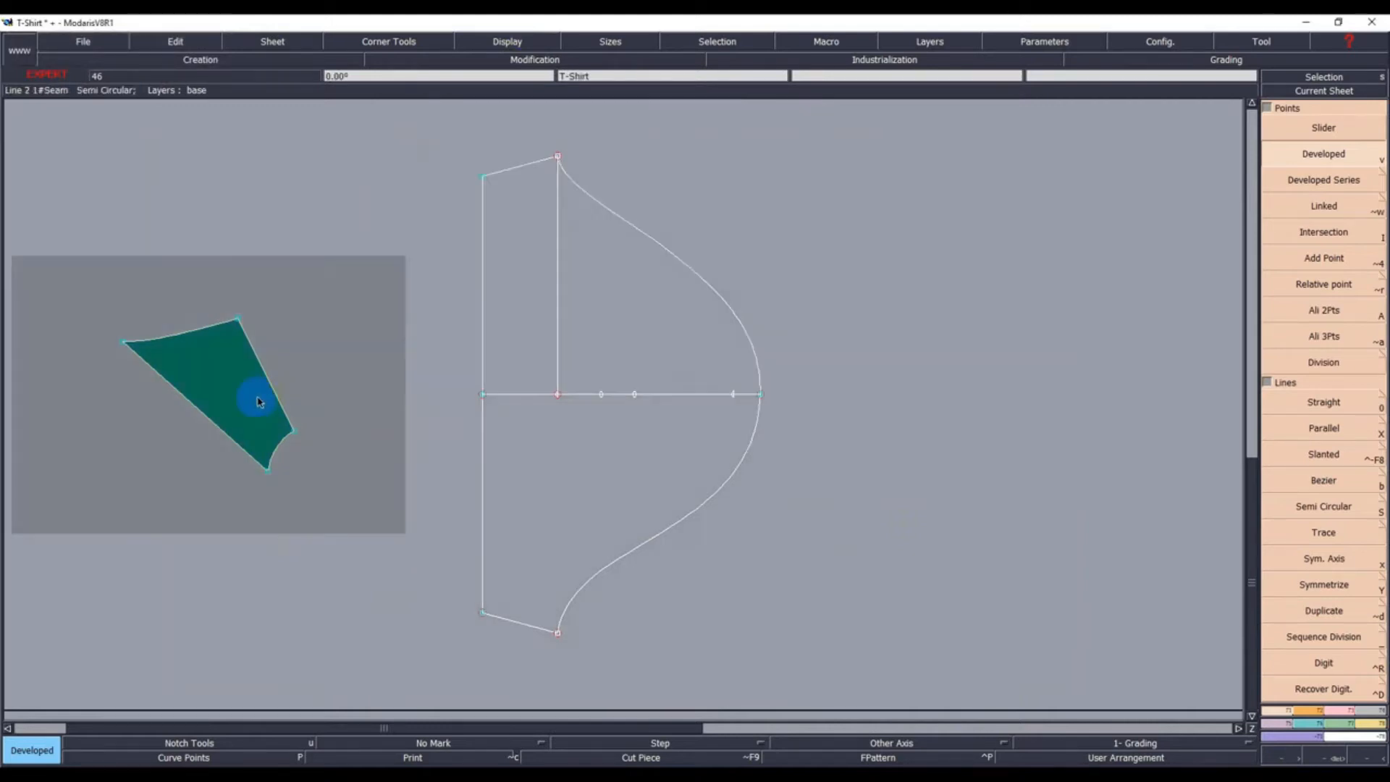
left_click(1327, 712)
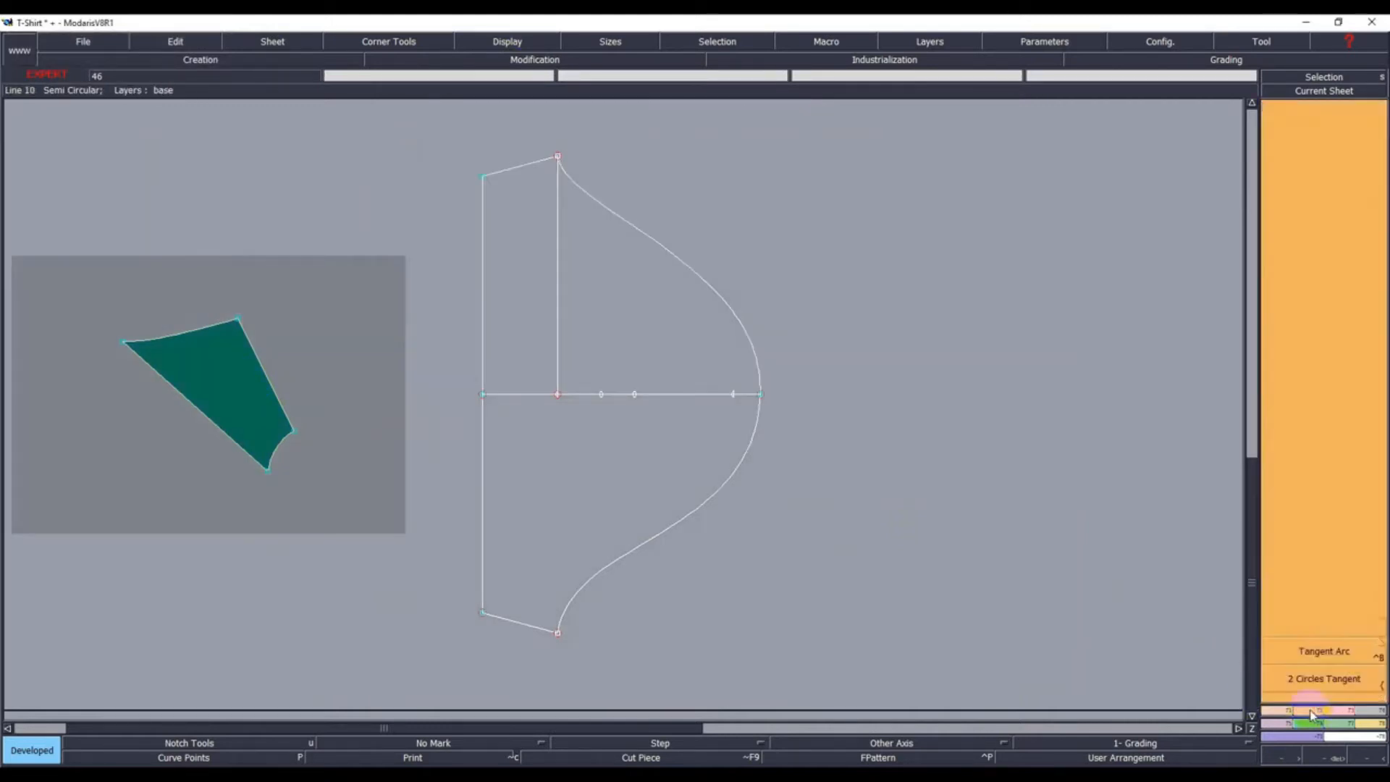
left_click(1292, 364)
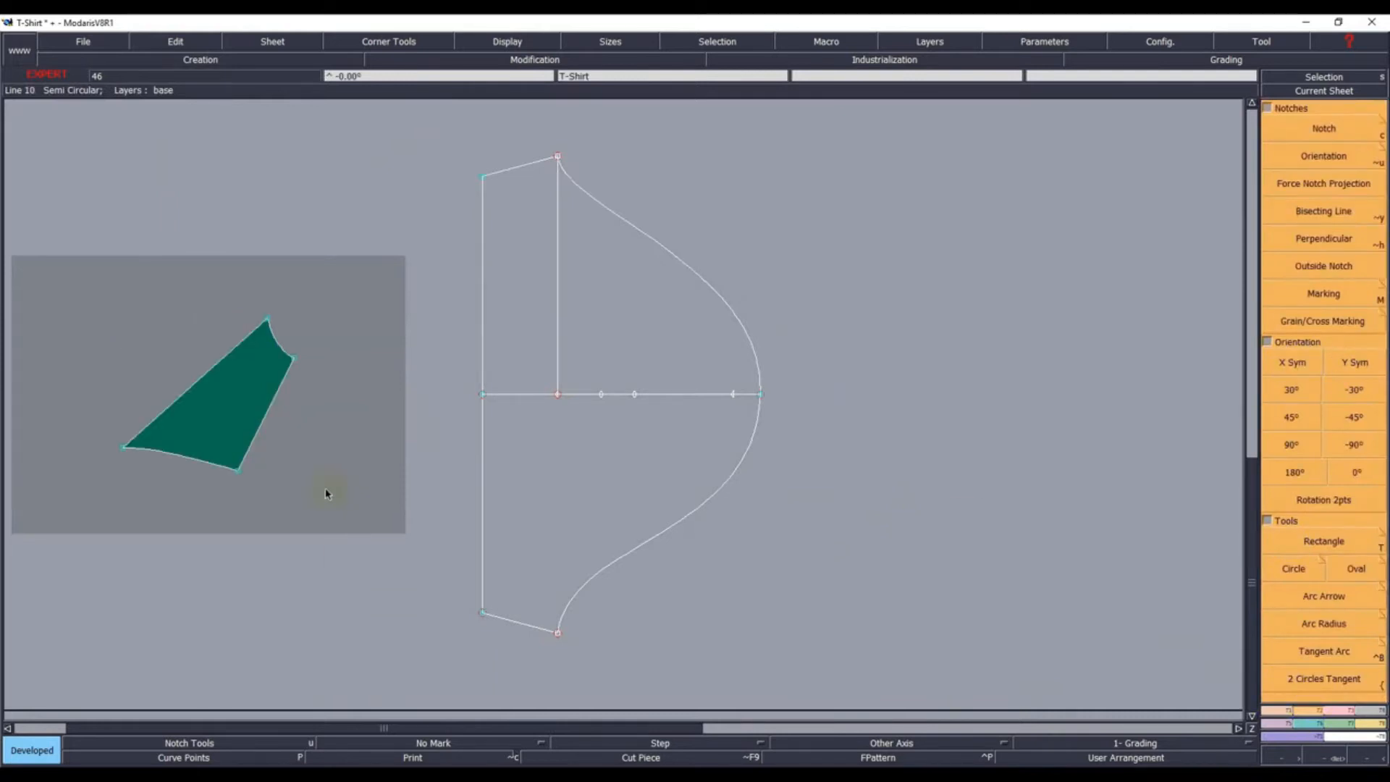
Marry the outer shoulder corners of the back and front pieces to the developed point on the sleeve's centre line
key("m")
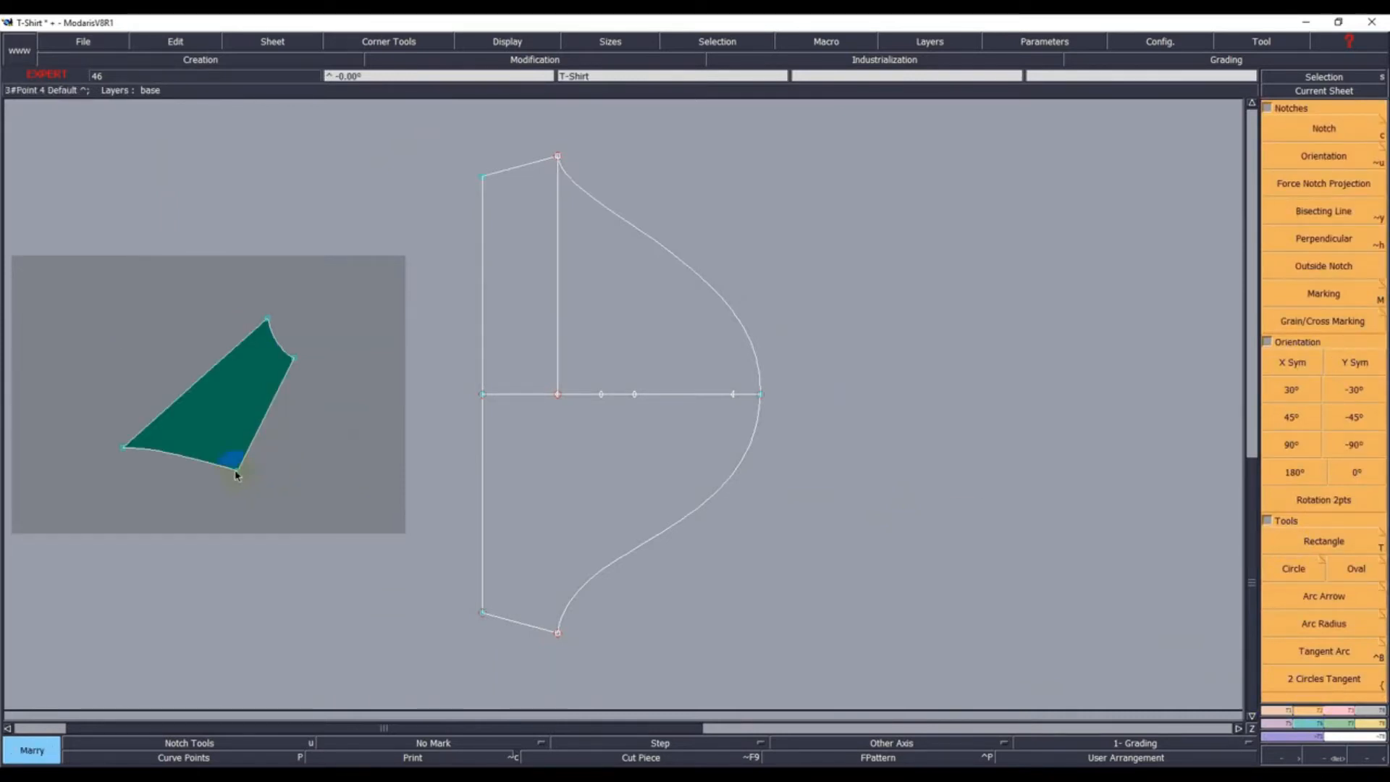
left_click(235, 470)
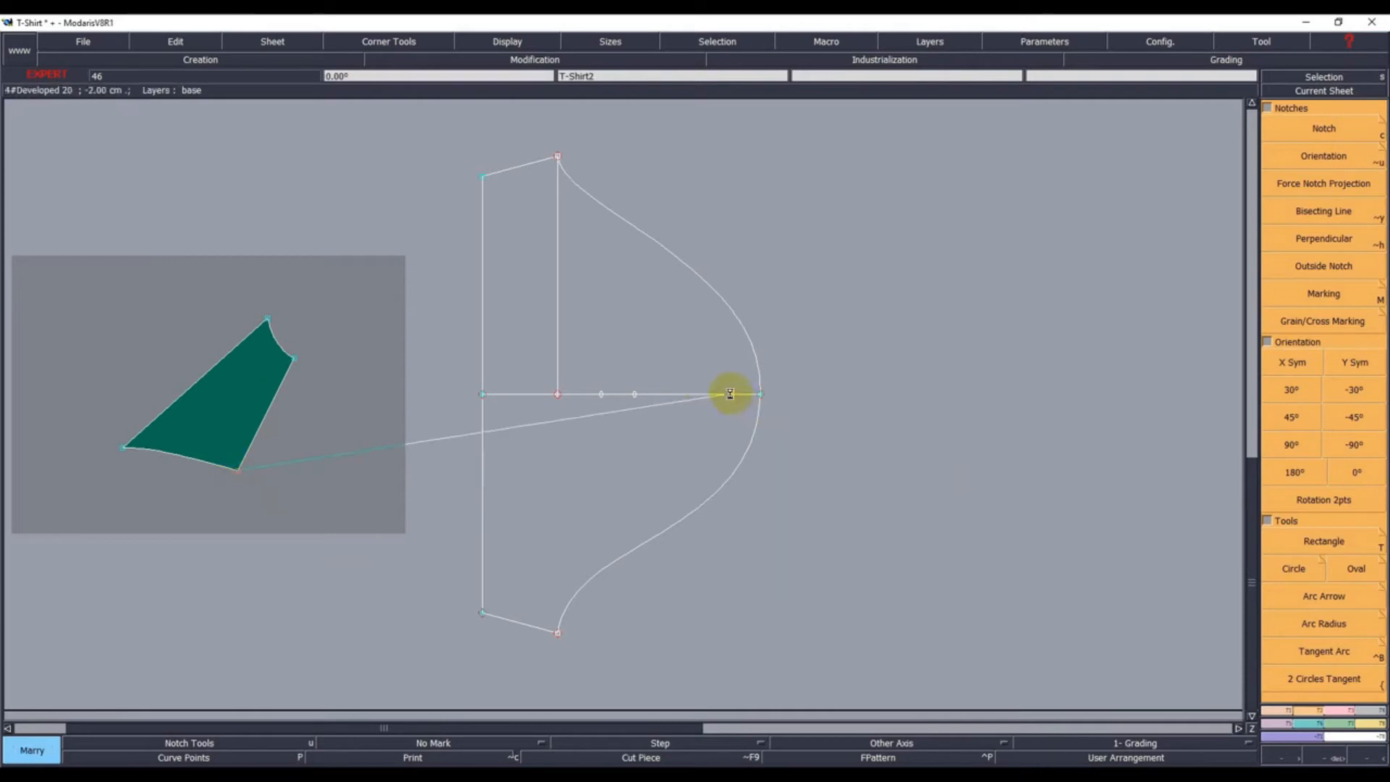
left_click(733, 398)
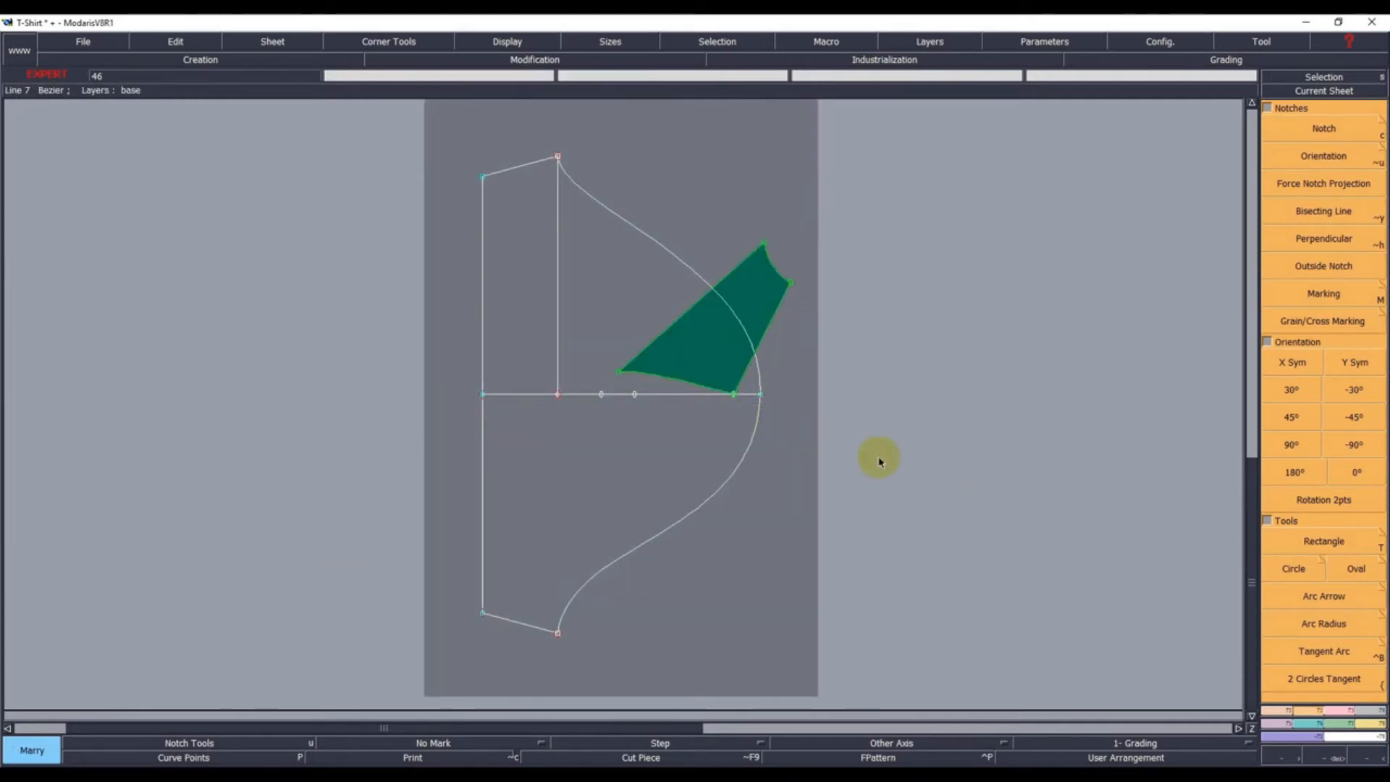
key("j")
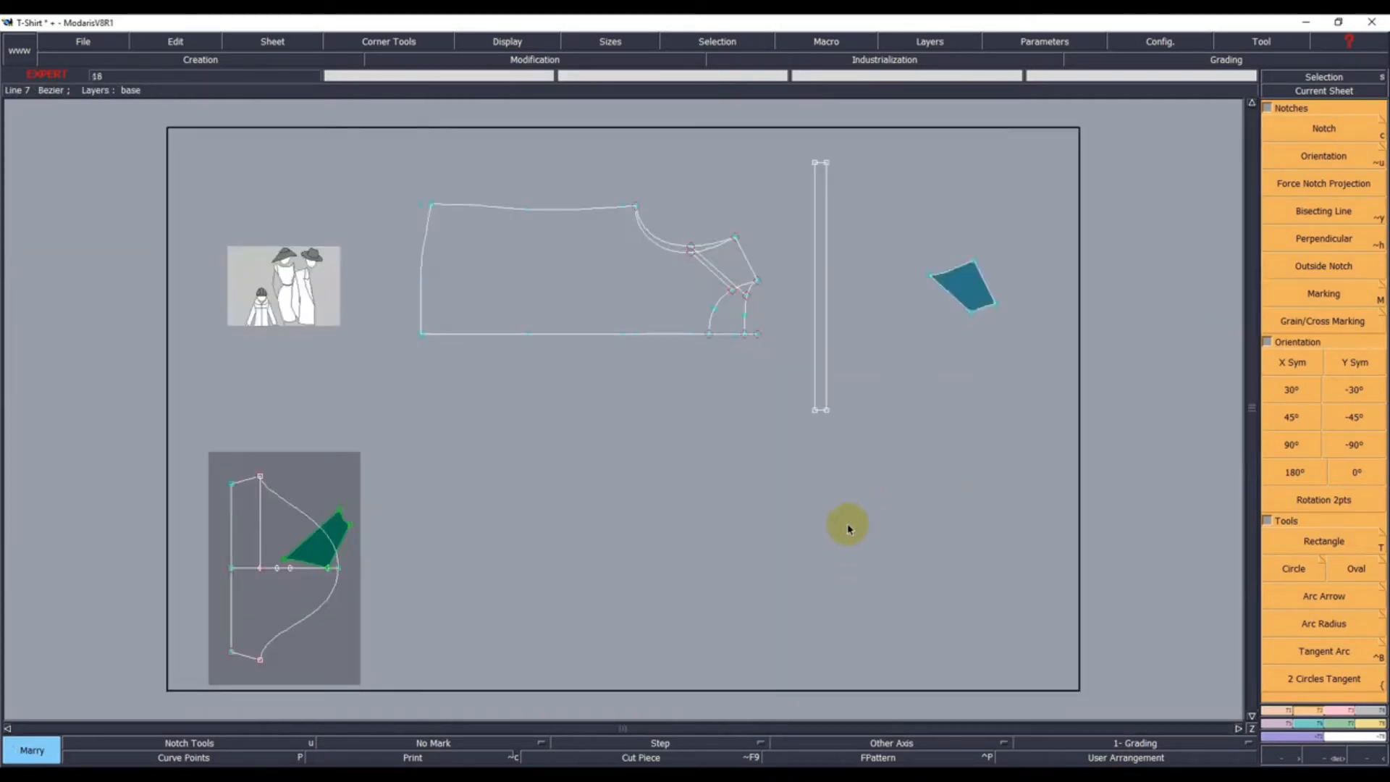
left_click(975, 260)
left_click(330, 567)
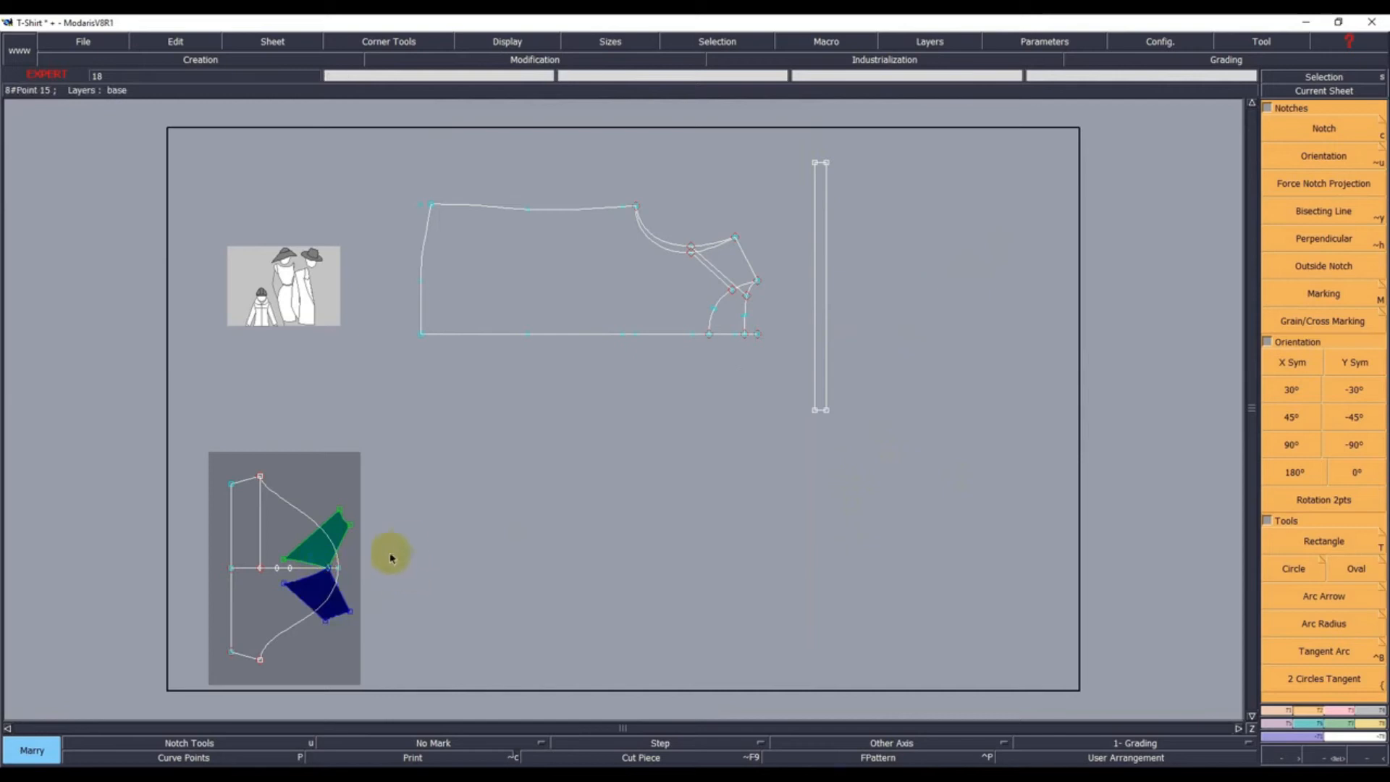
Pivot the married front piece about the developed point to bring its shoulder edge close to the sleeve's centre line
left_click(1334, 757)
left_click_drag(190, 454, 497, 696)
left_click_drag(413, 338, 786, 671)
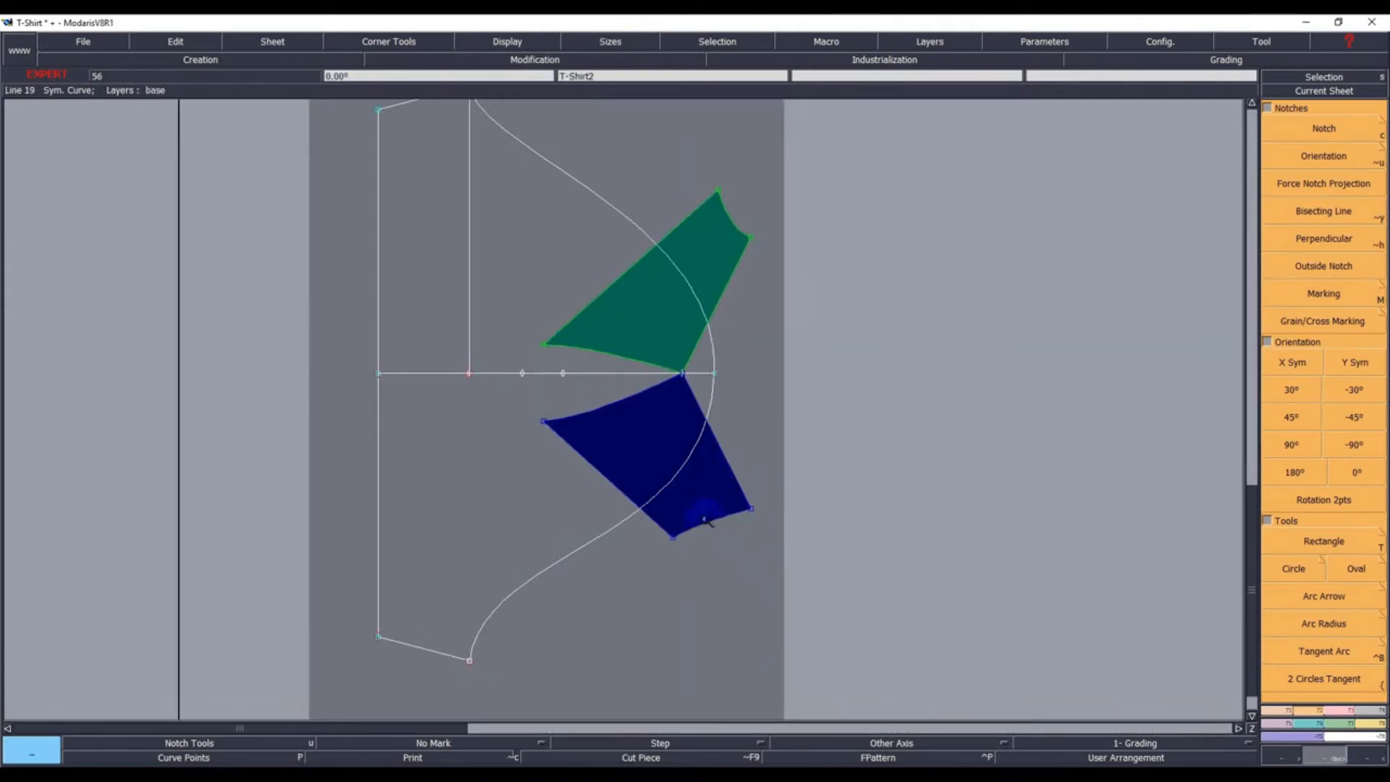
left_click(699, 503)
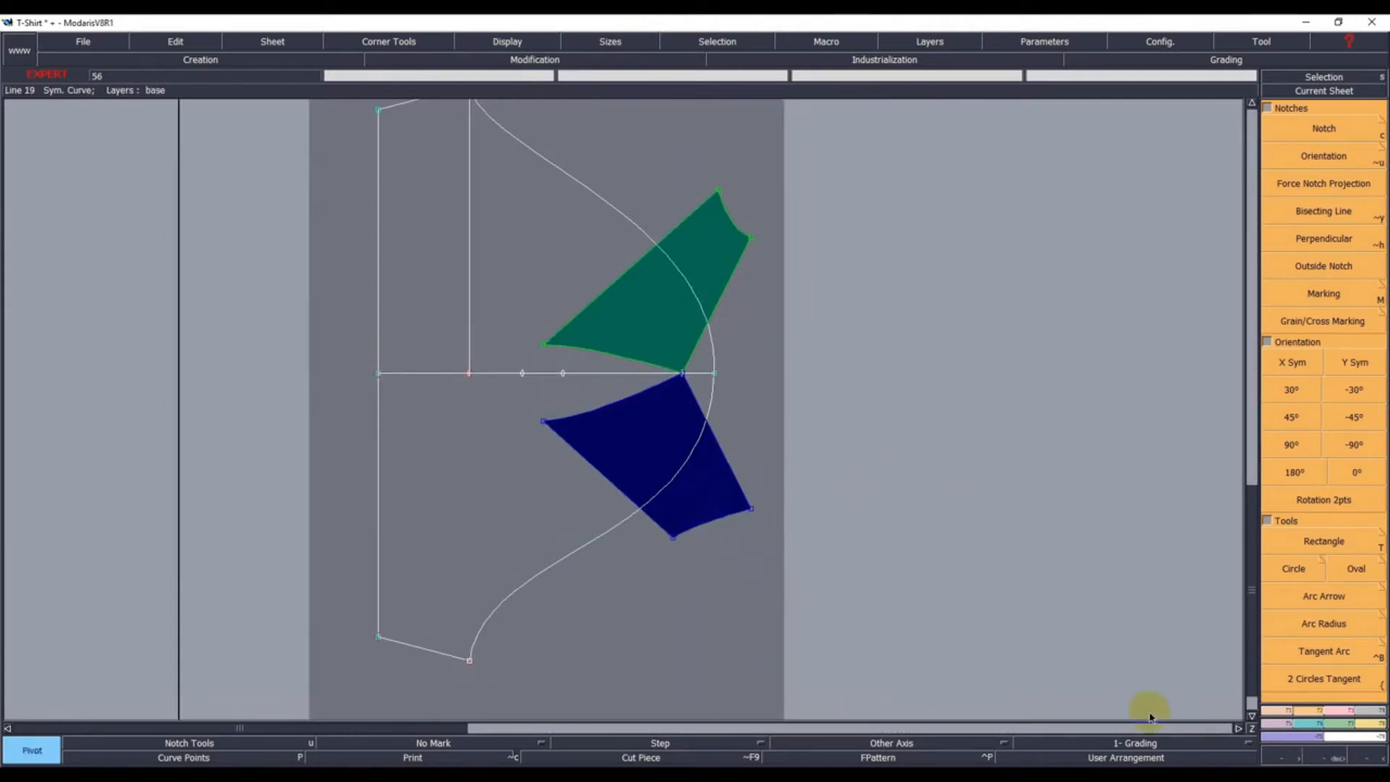
left_click(1377, 727)
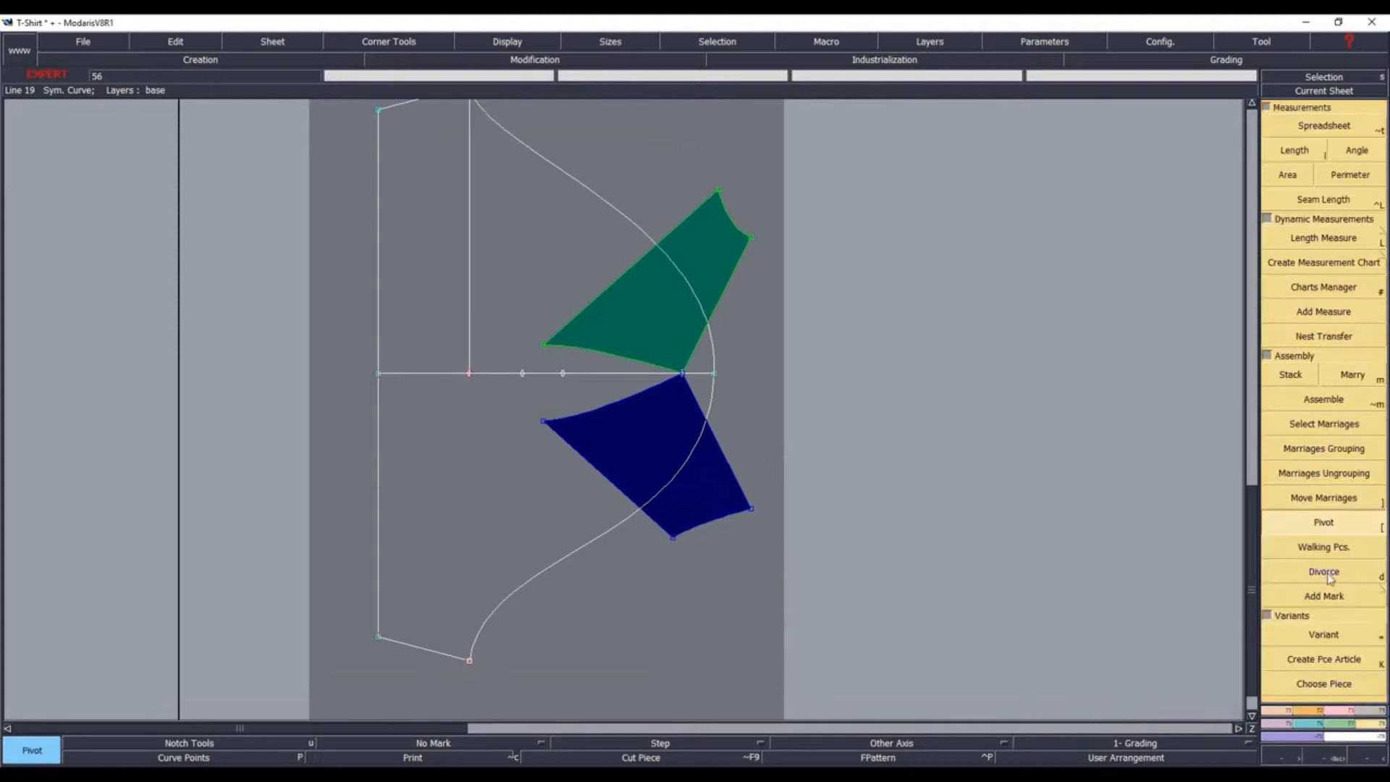
left_click(1330, 525)
left_click(706, 512)
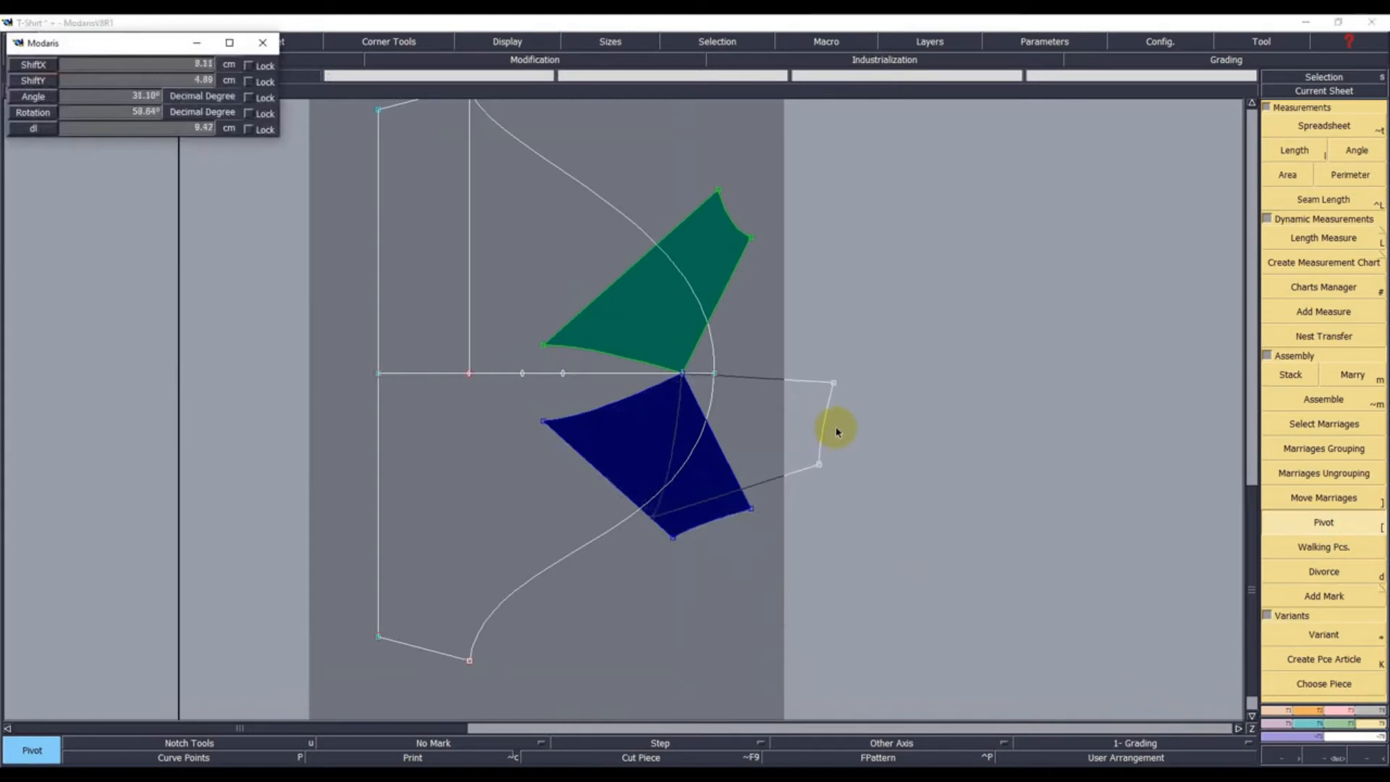
left_click(836, 422)
Pivot the back piece and refine the front piece's rotation so both shoulder edges meet along the sleeve's centre line
left_click(733, 243)
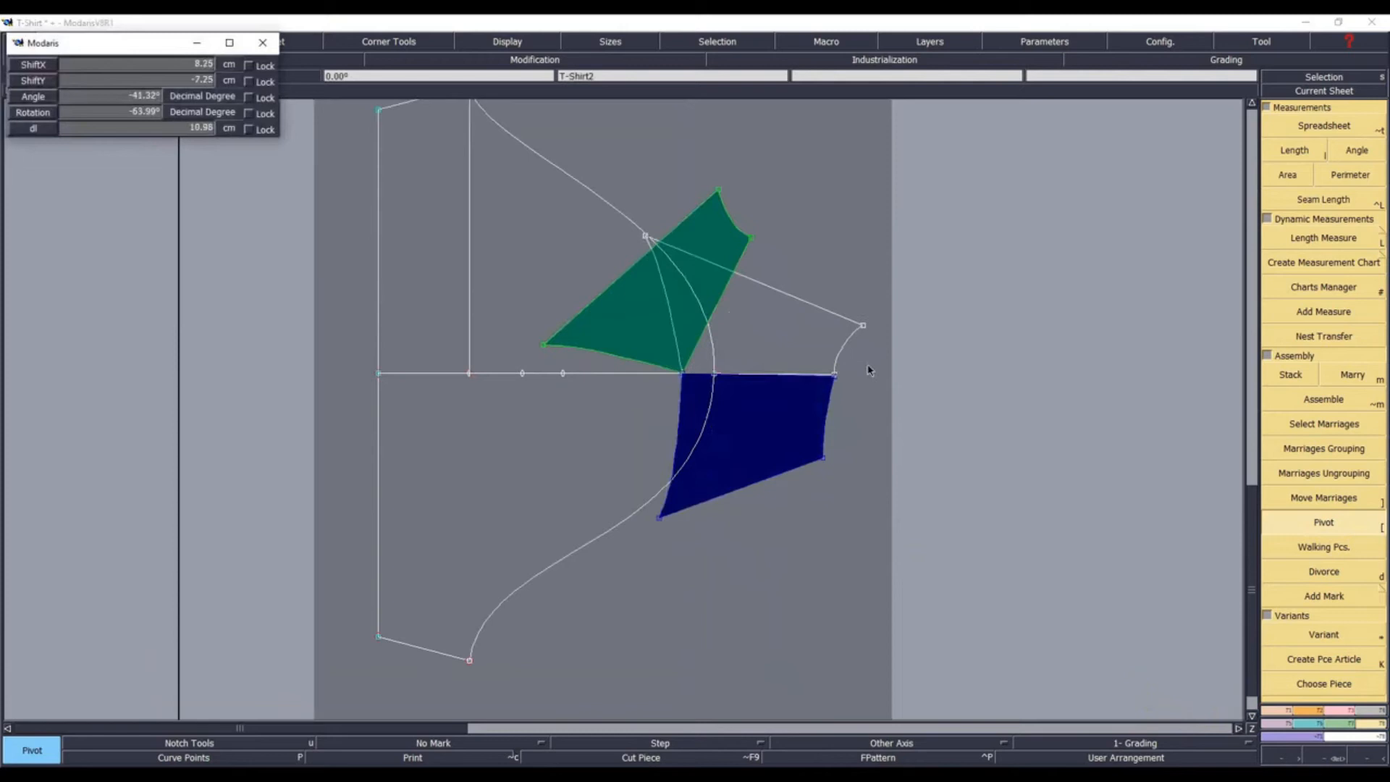
left_click(835, 319)
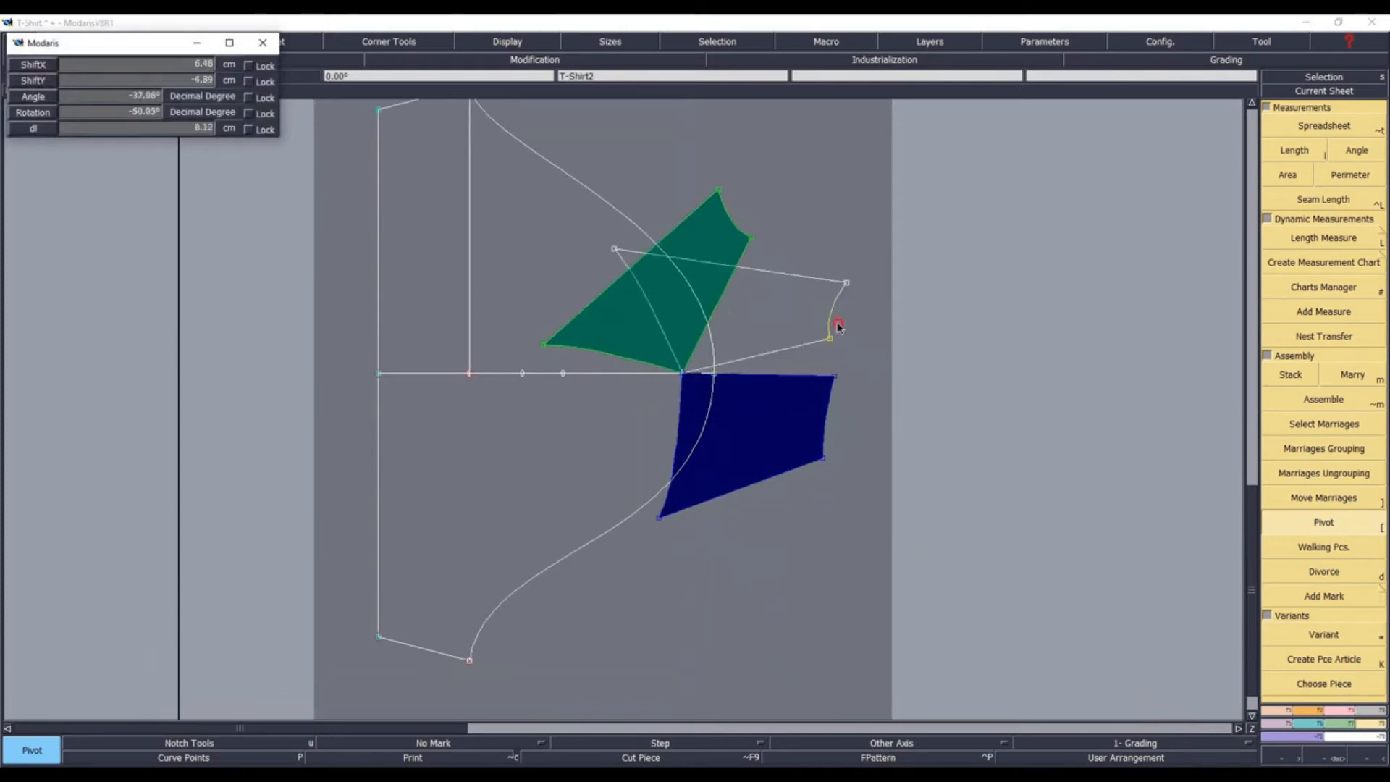
left_click(811, 407)
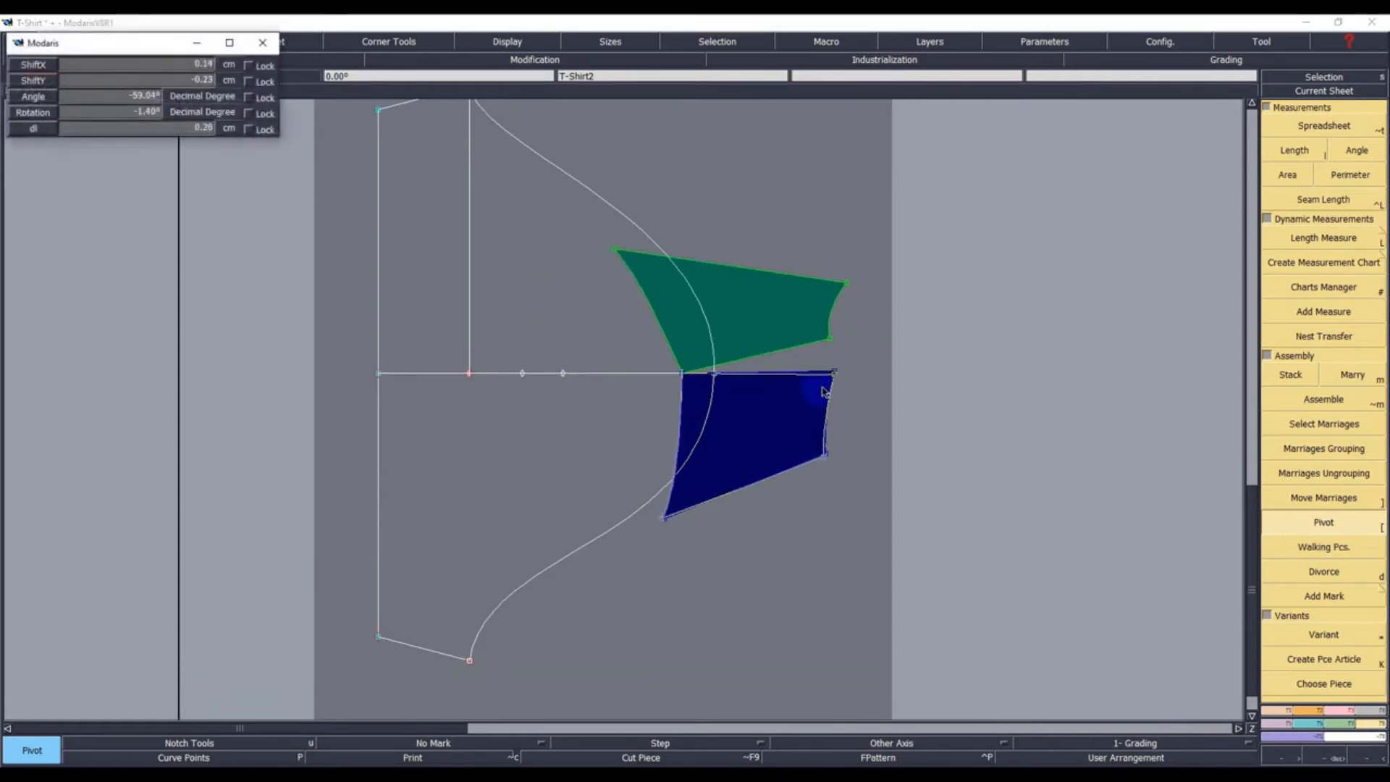
left_click(824, 391)
left_click(831, 321)
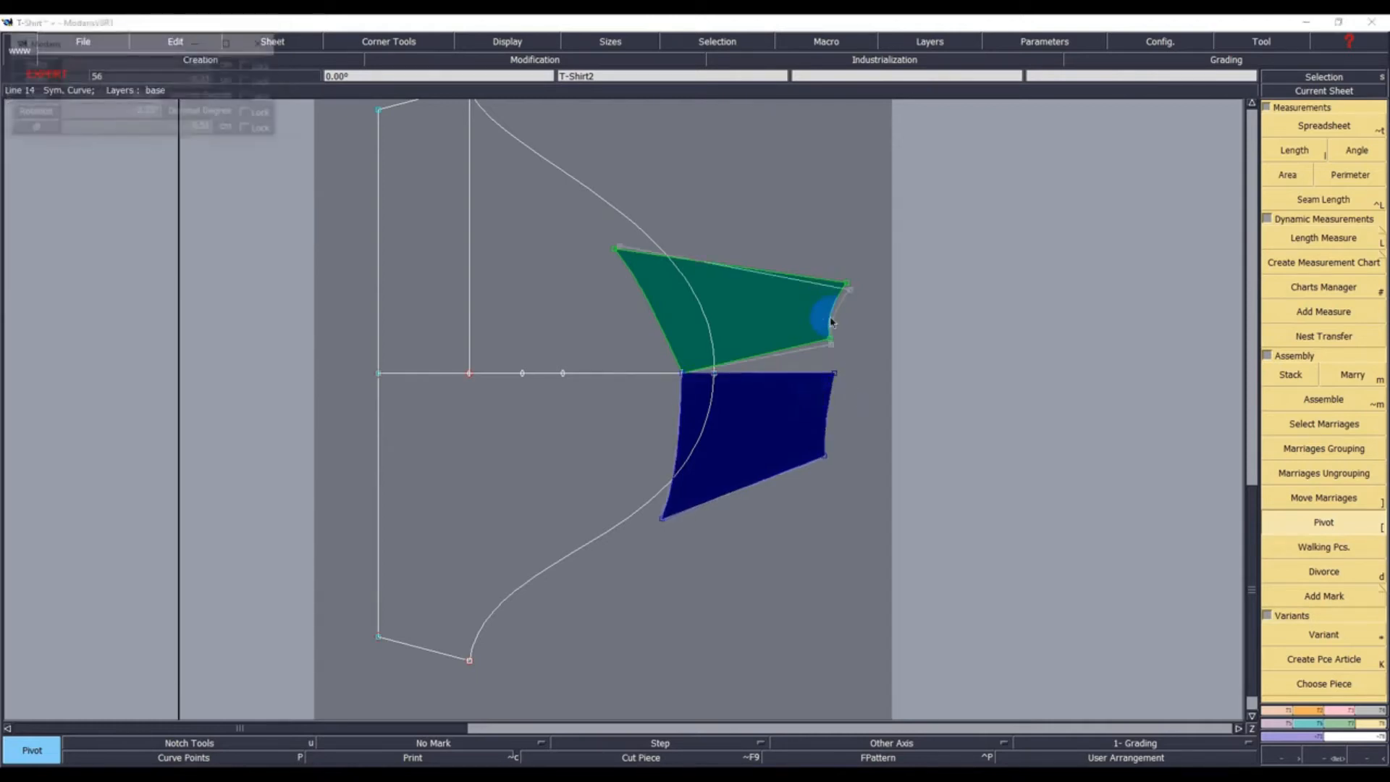
left_click(854, 337)
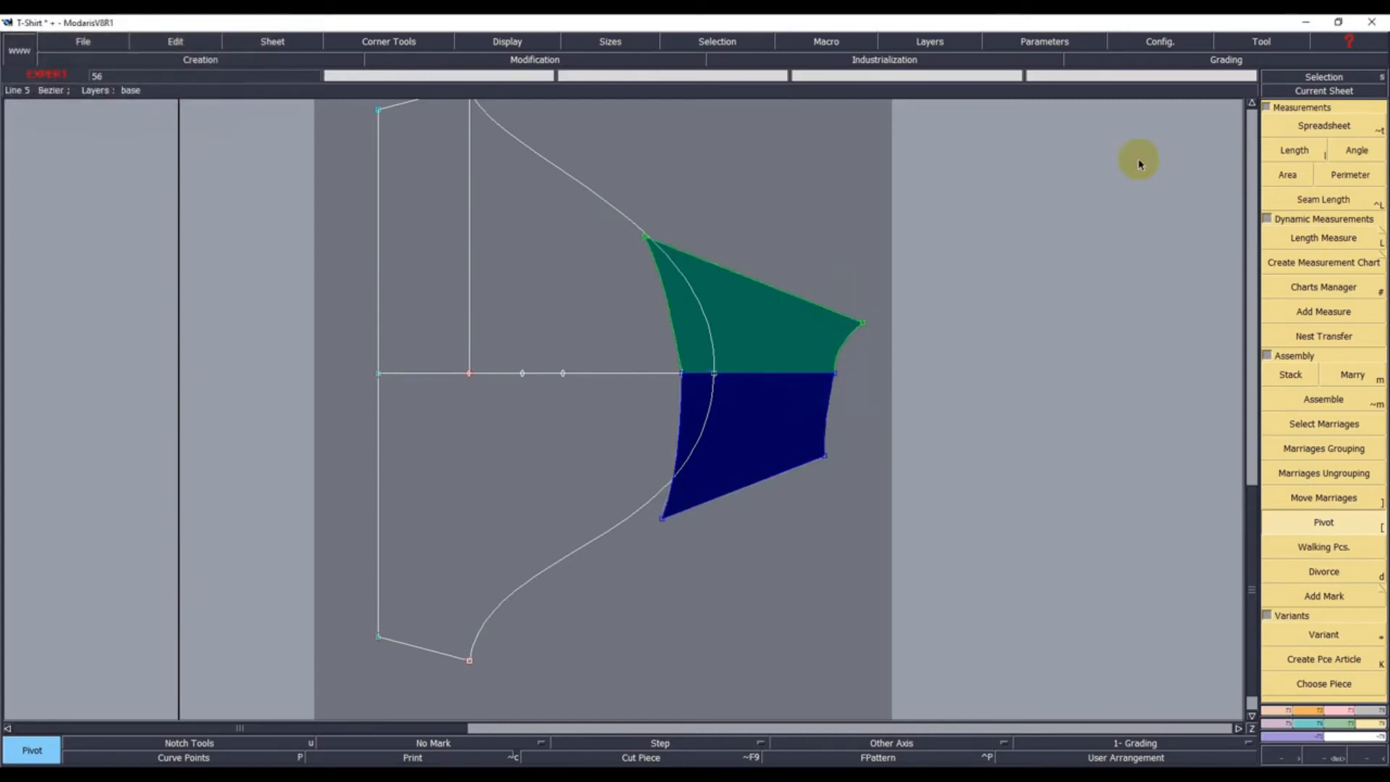
Copy the raglan and neckline edges of both married pieces onto the sleeve as parallel lines at 0 cm distance
left_click(1251, 102)
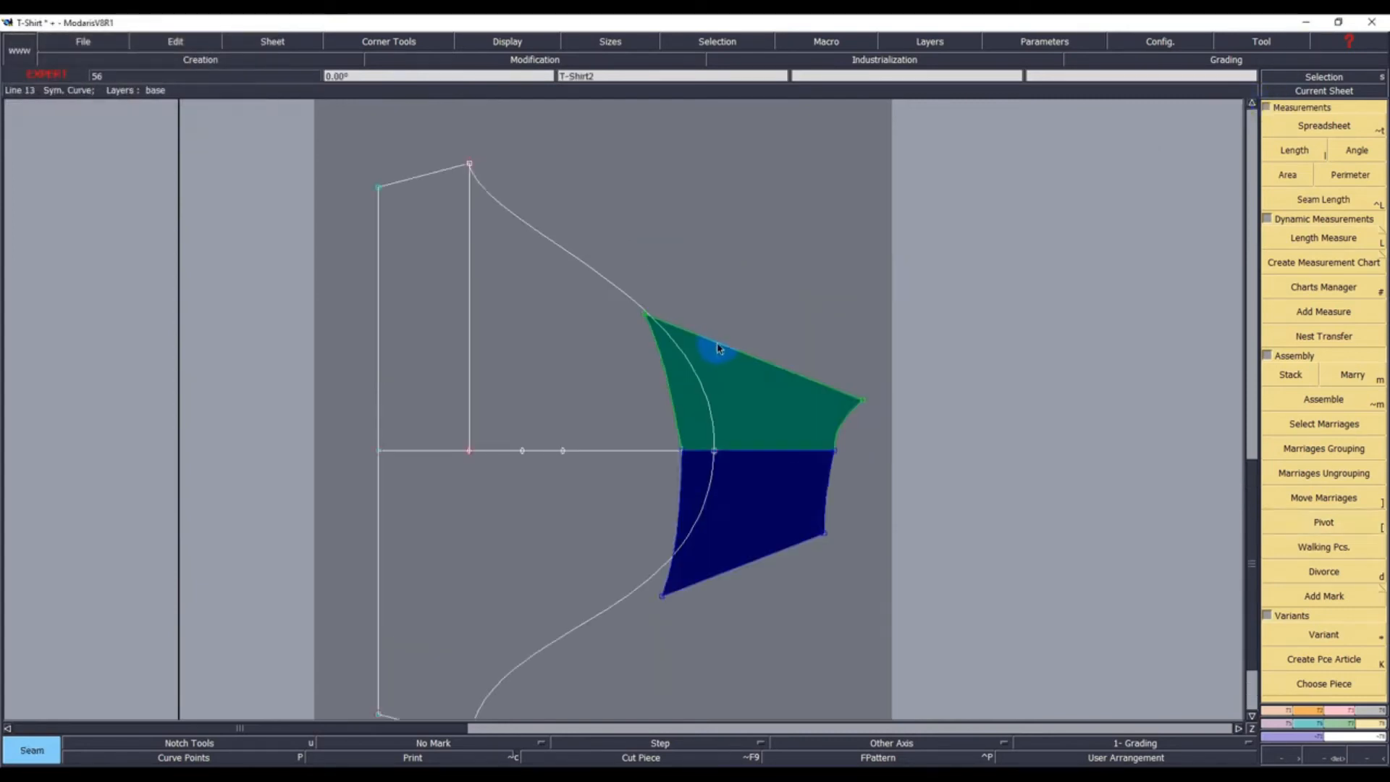
key("p")
left_click(739, 349)
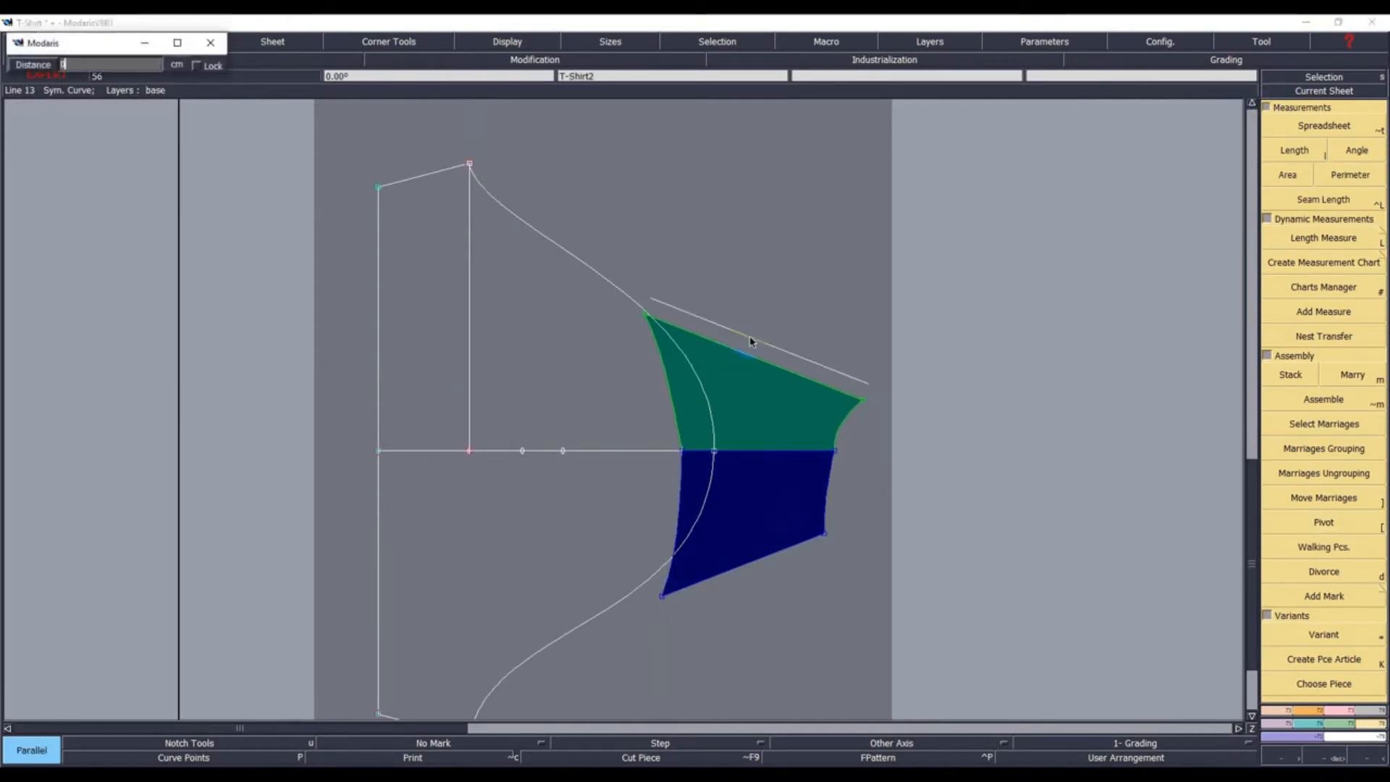
key("Escape")
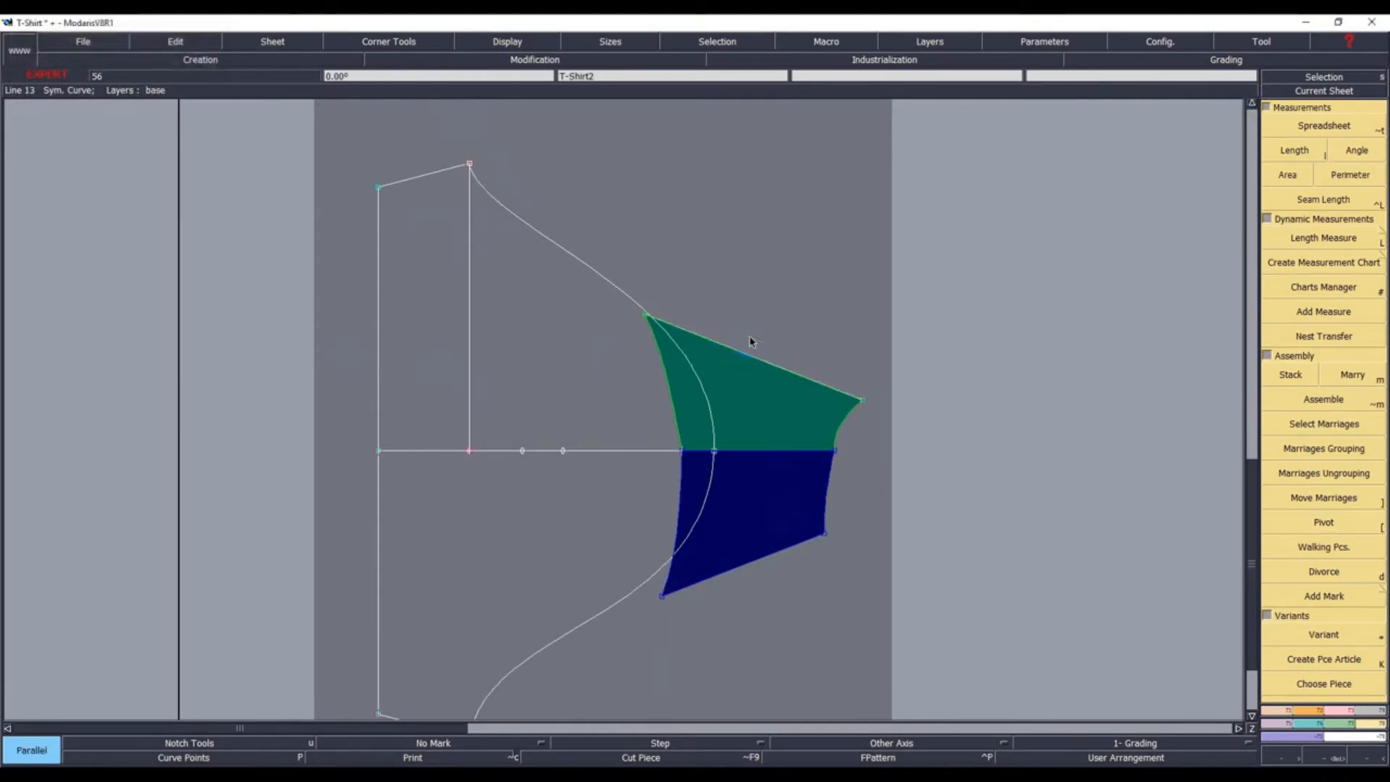
left_click(1284, 712)
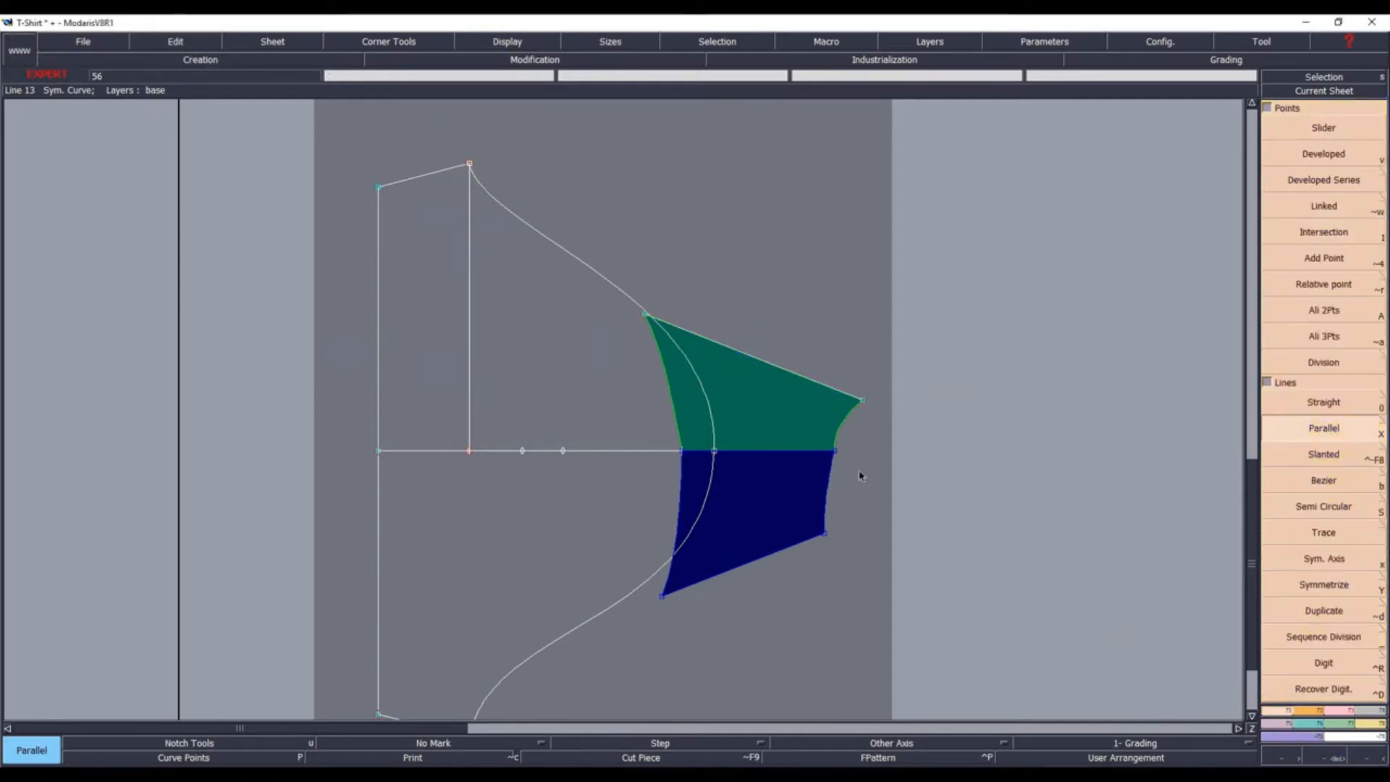
left_click(841, 421)
key("Escape")
left_click(829, 480)
key("Escape")
left_click(793, 549)
key("Escape")
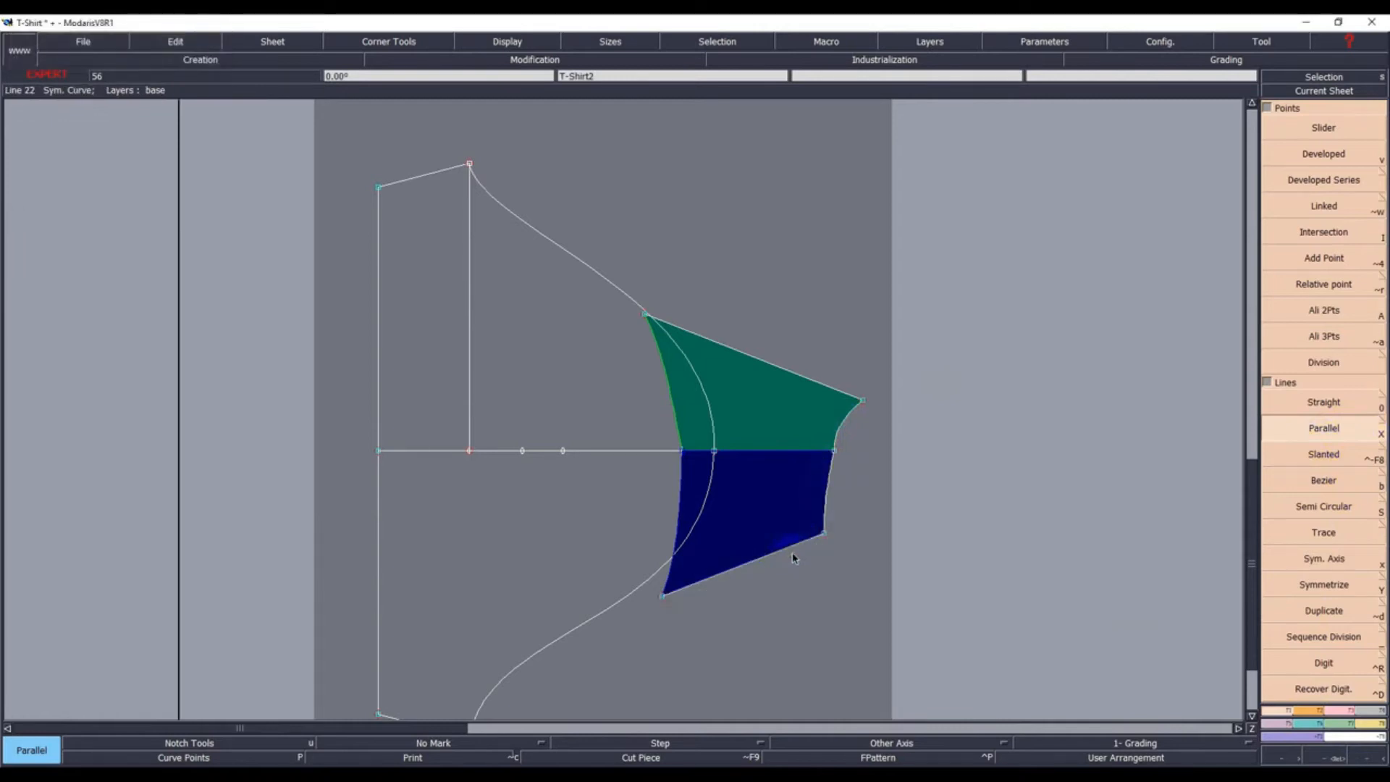
Divorce the front and back shoulder pieces from the sleeve sheet
key("d")
left_click(766, 496)
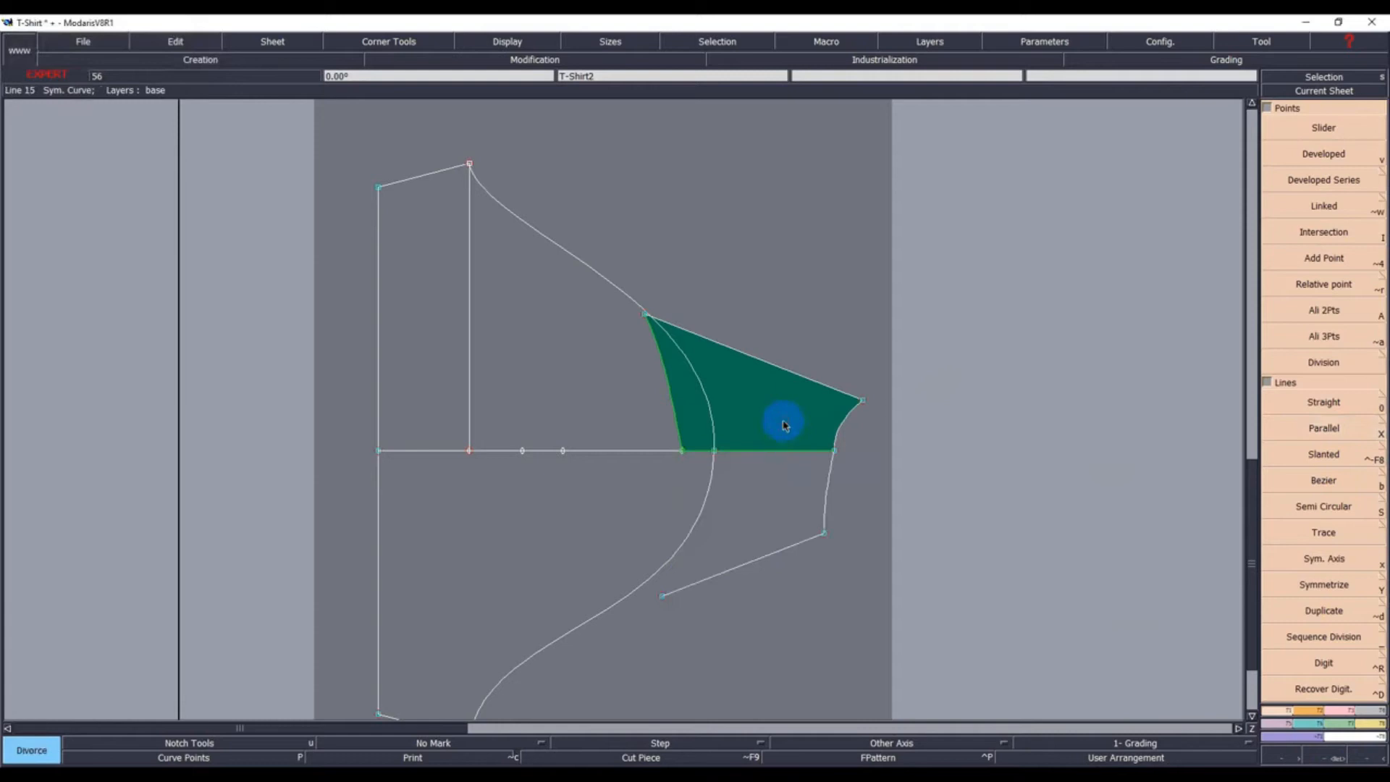
left_click(782, 420)
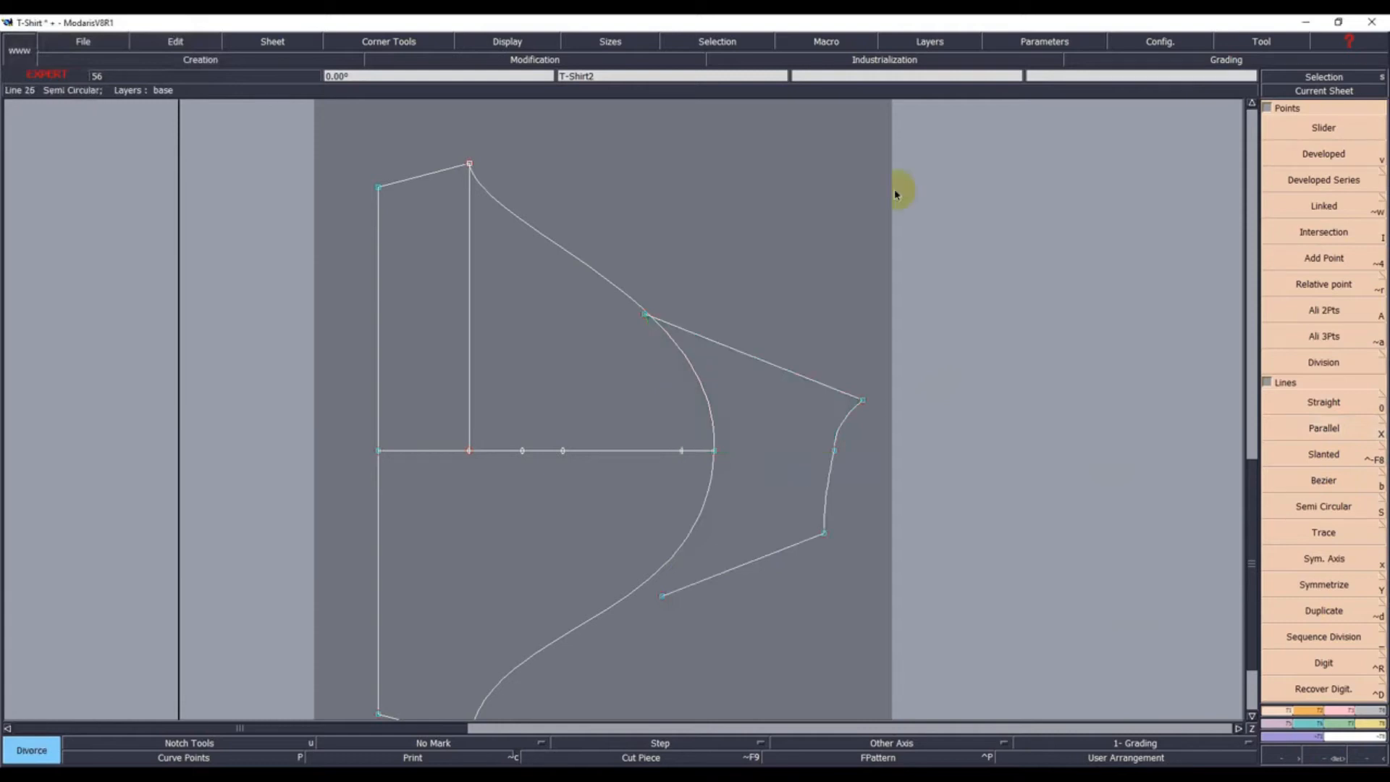
Draw two Bezier lines on the sleeve, each connecting an underarm point to the neckline end on the same side
key("b")
left_click(470, 164)
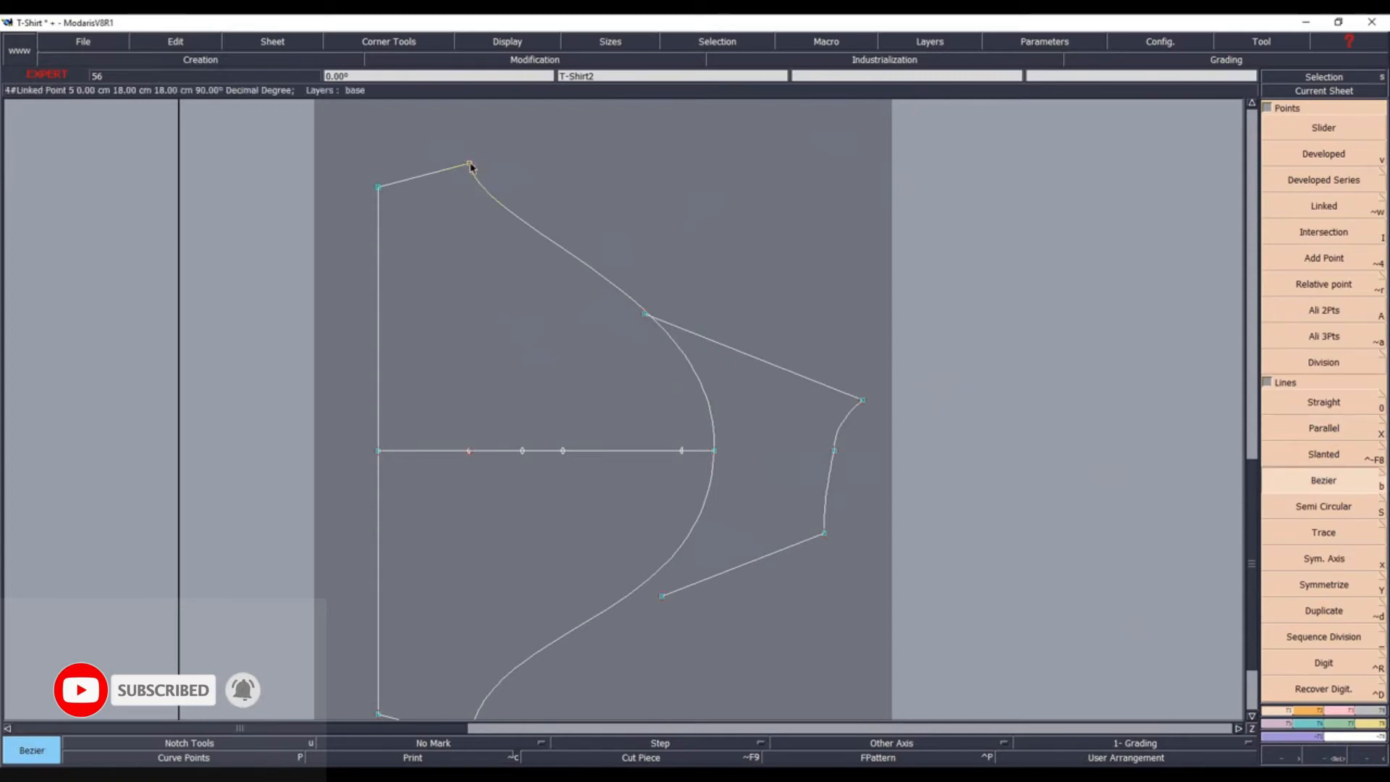
left_click(862, 400)
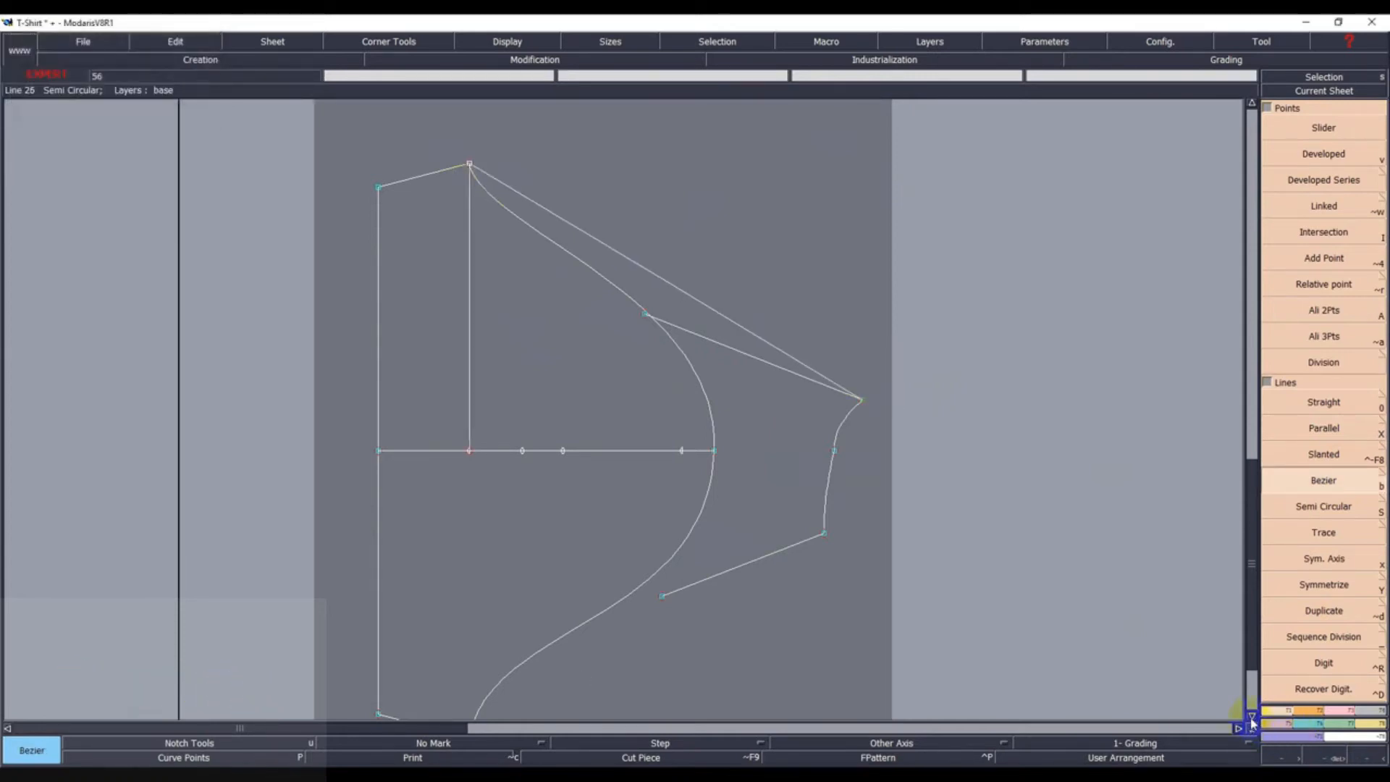
scroll(405, 673, "down", 2)
left_click(469, 583)
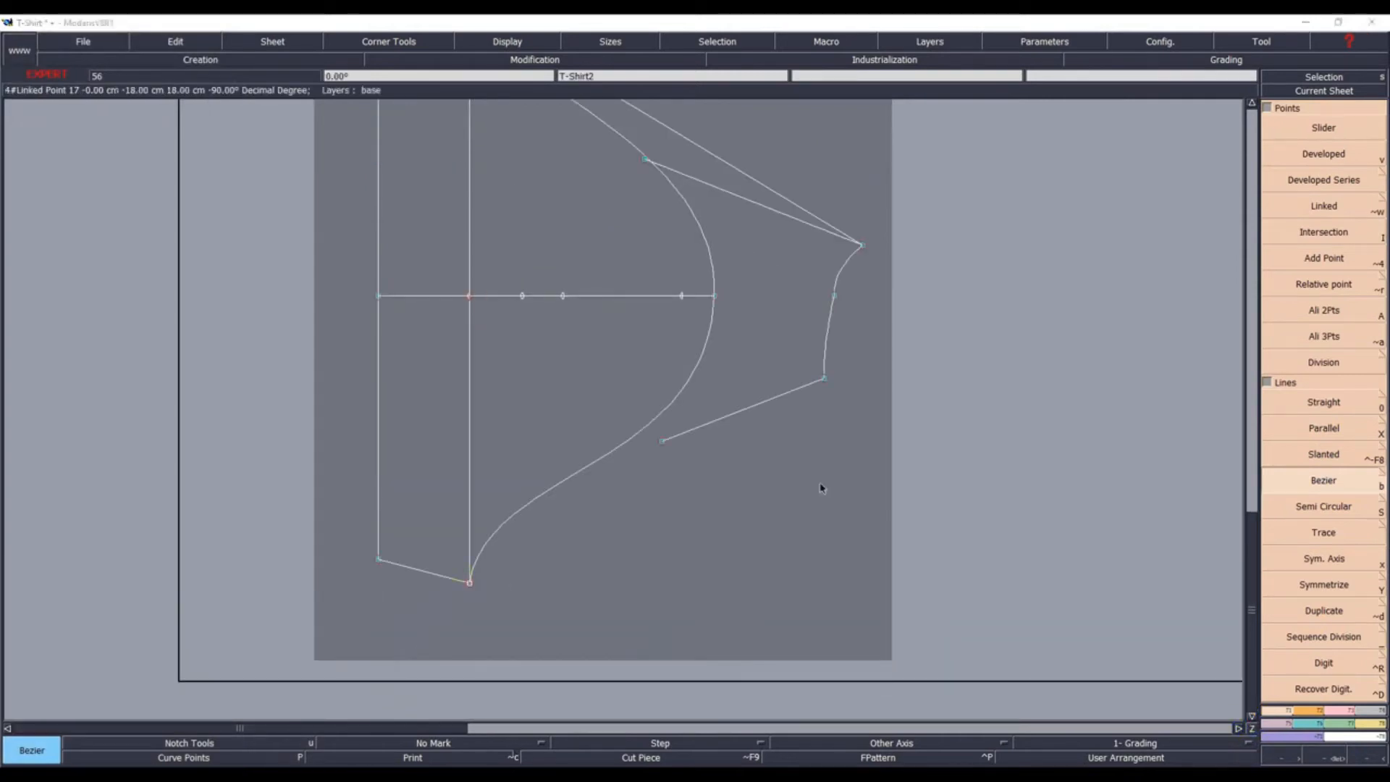
left_click(825, 379)
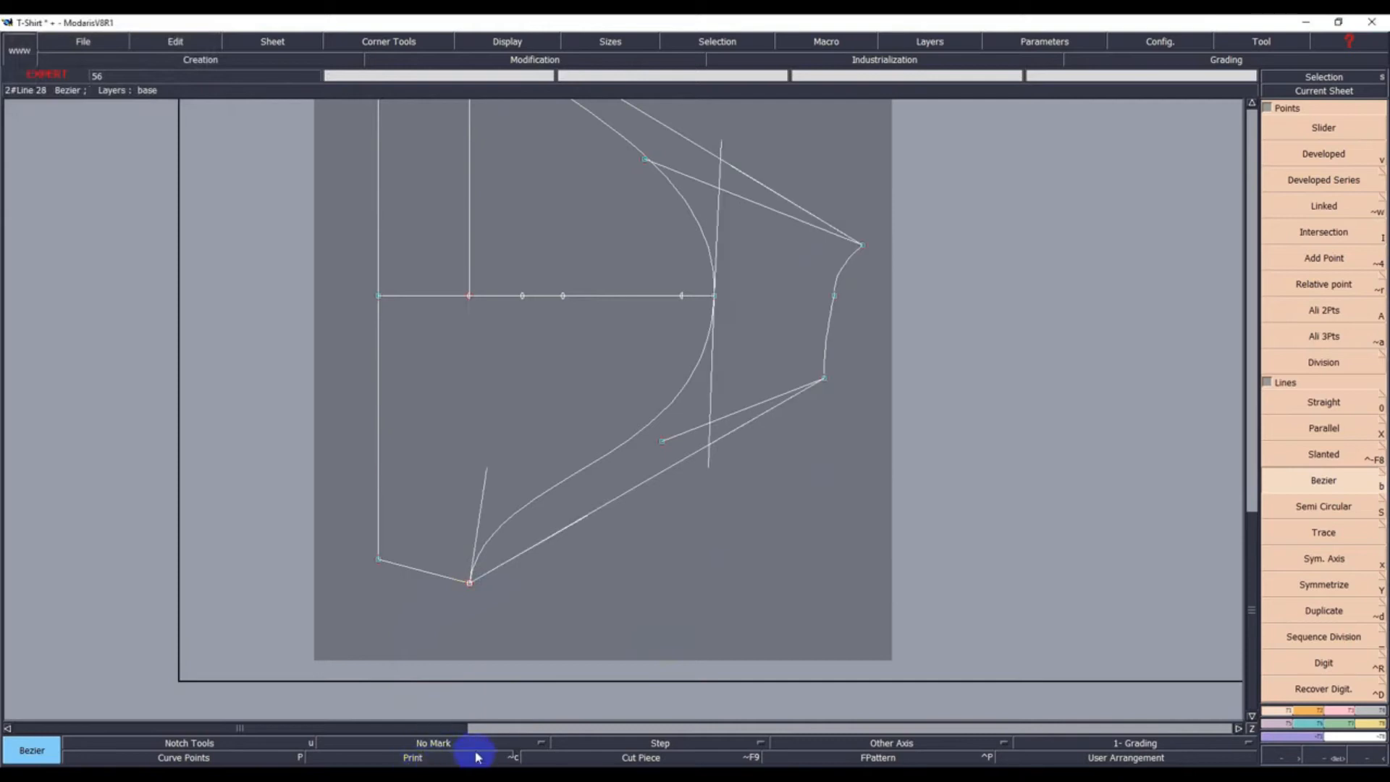
Reshape the front Bezier line with its tangent handles to follow the sleeve cap curve and the copied front raglan edge
right_click(510, 729)
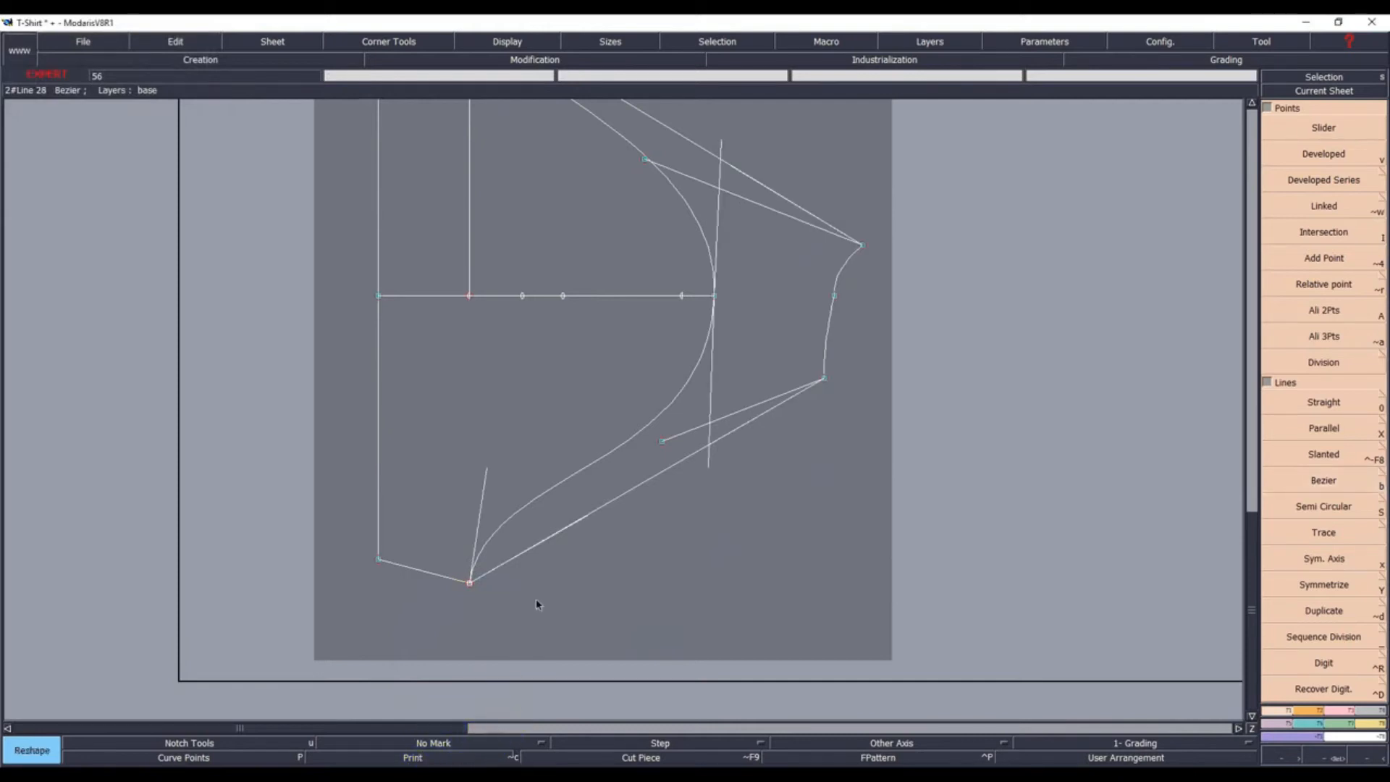
left_click(571, 522)
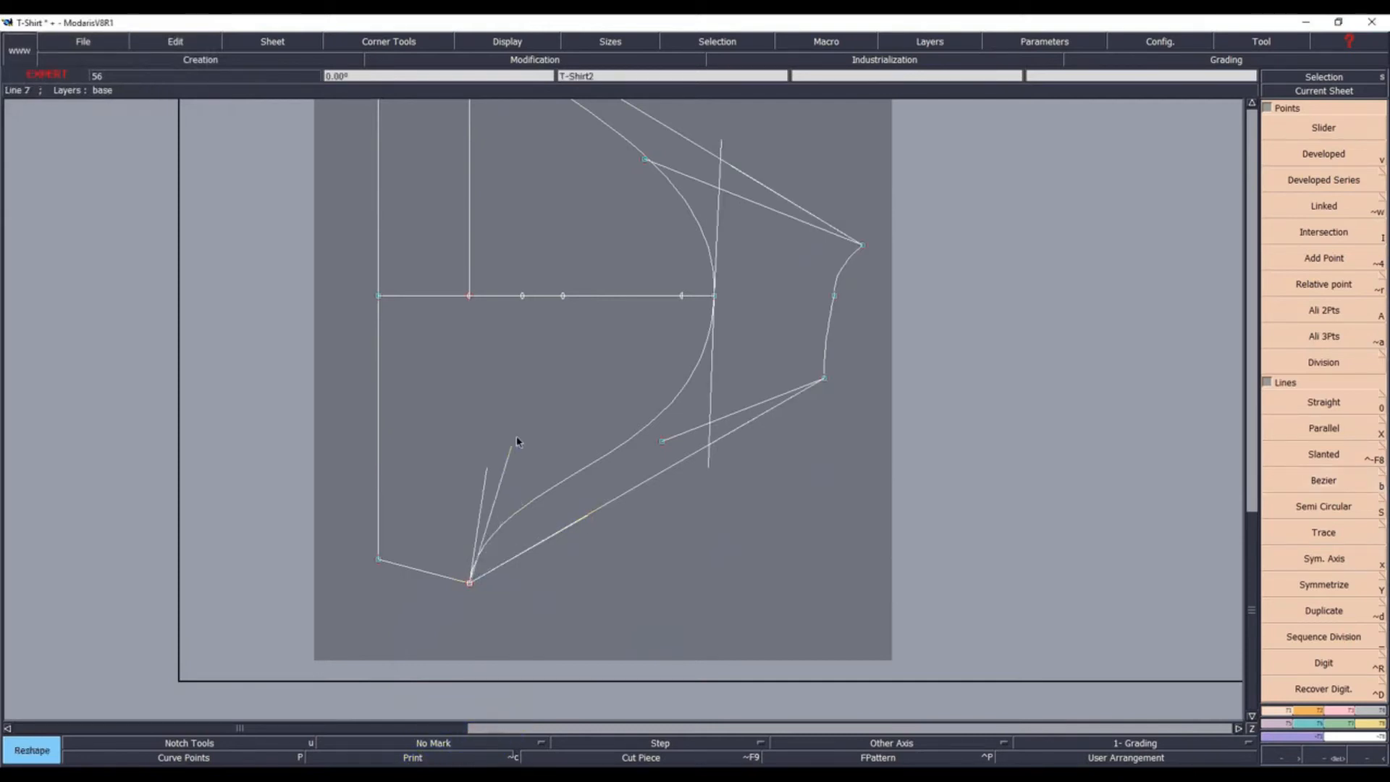
left_click(495, 470)
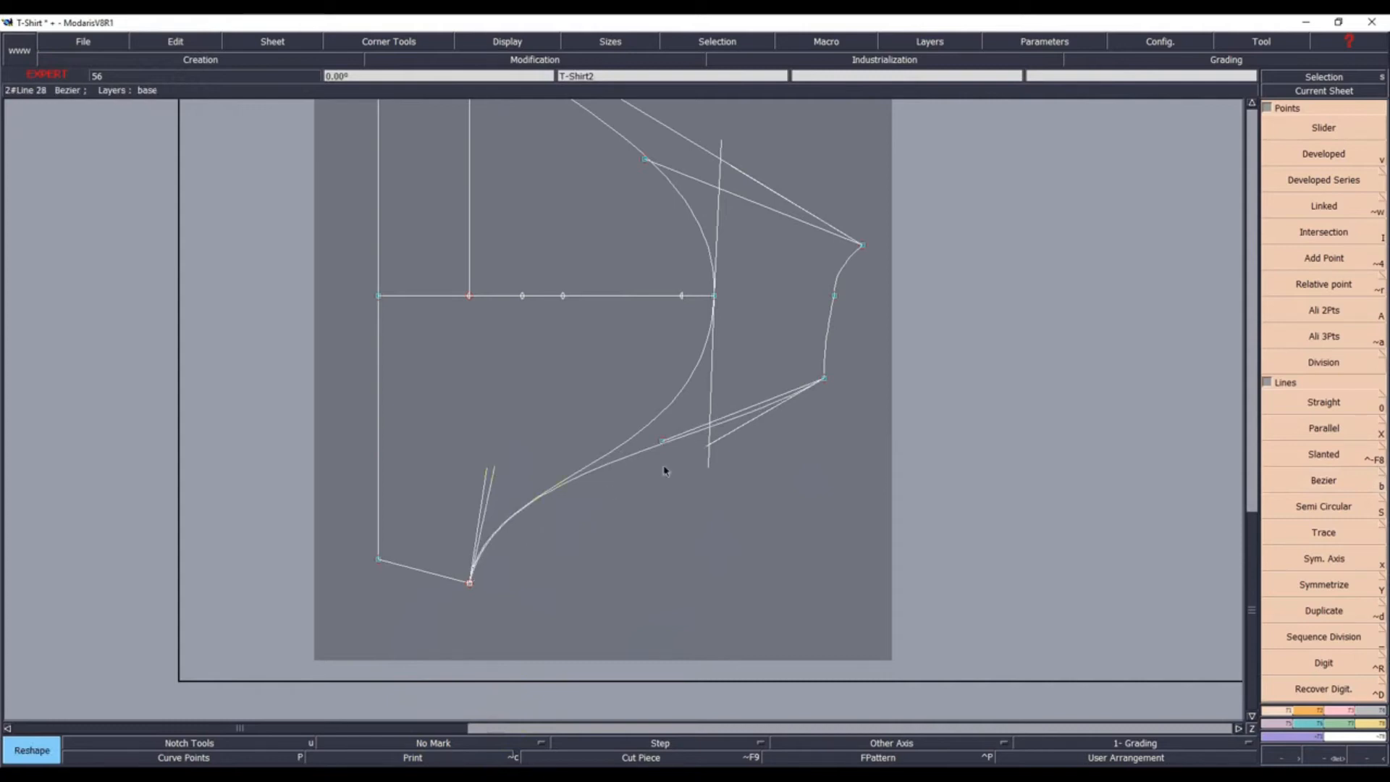
left_click(741, 426)
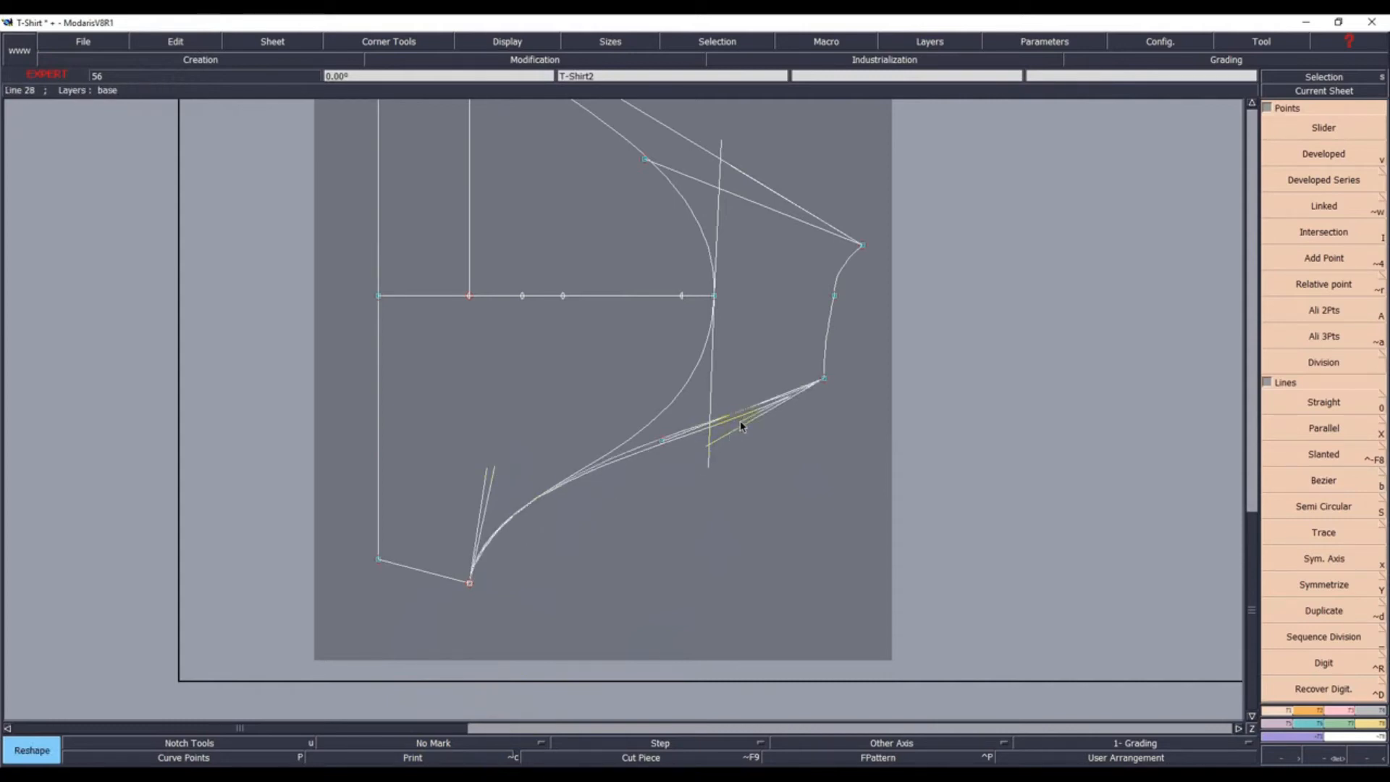
Reshape the back Bezier line into a smooth raglan curve from the underarm to the neckline, and hide the tangent handles
right_click(1251, 102)
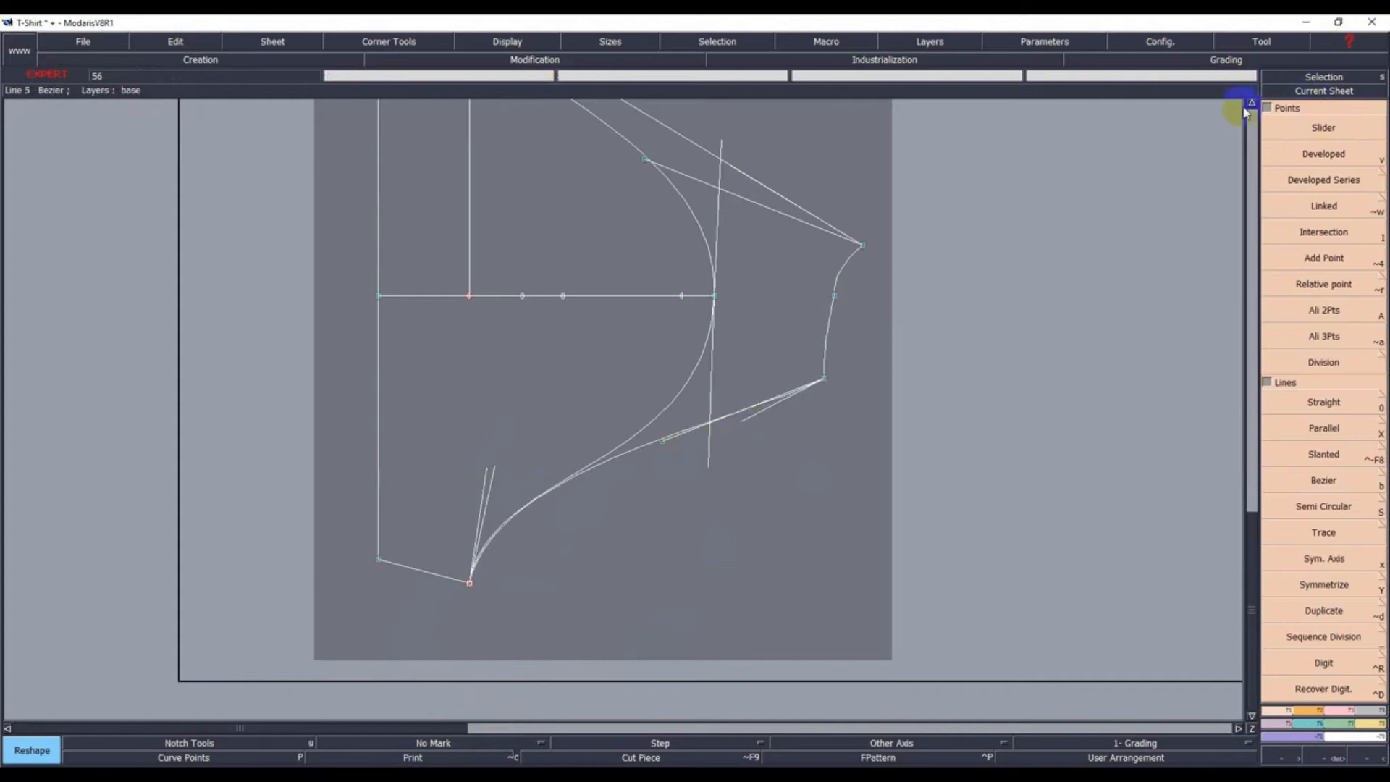
left_click(1252, 104)
left_click(590, 238)
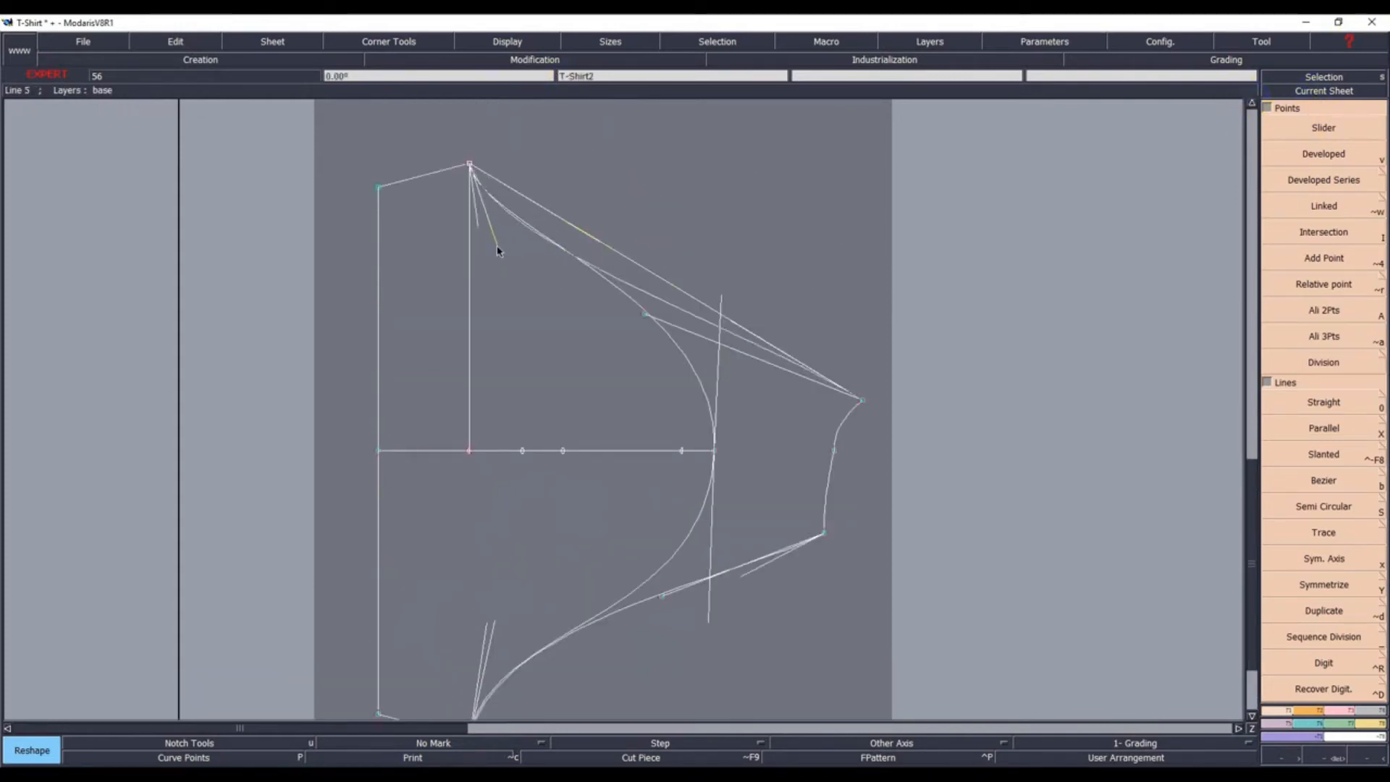
left_click(486, 234)
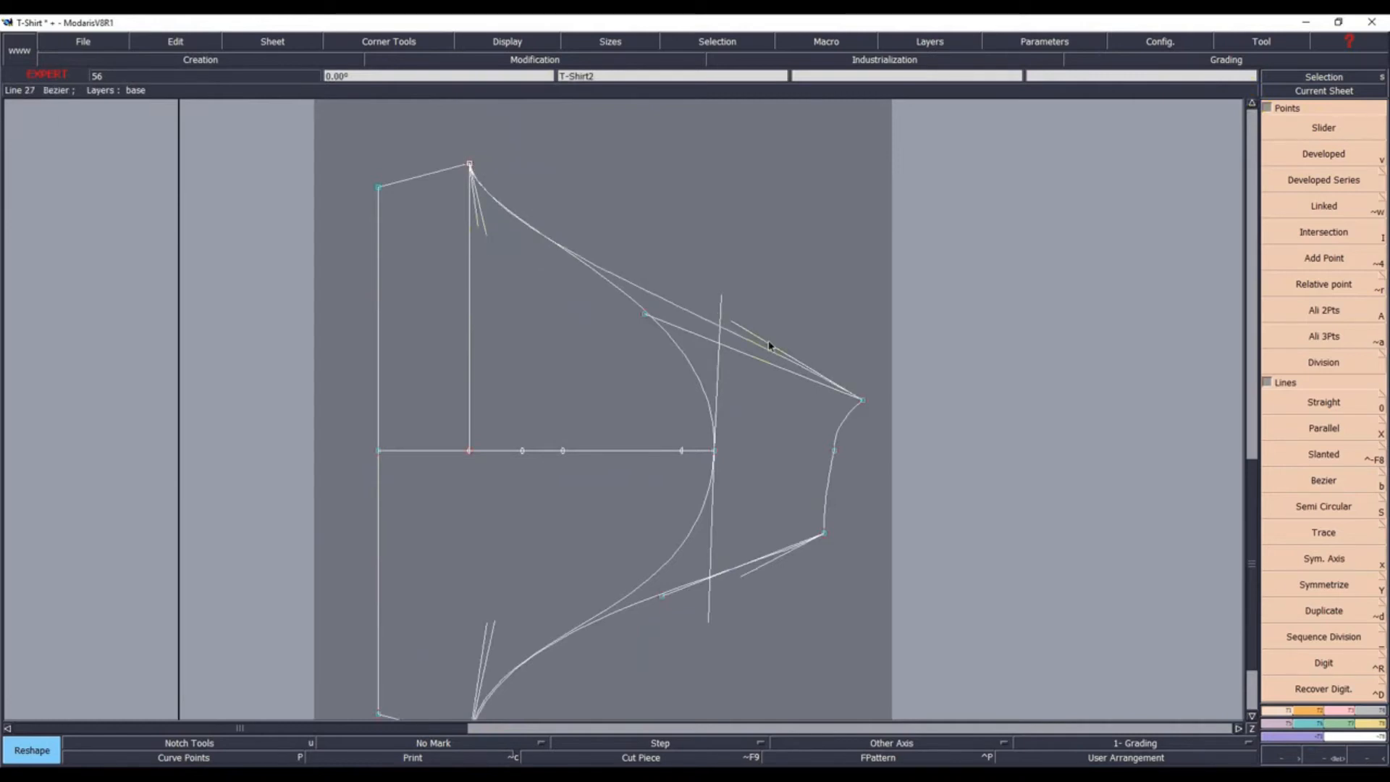
left_click(717, 338)
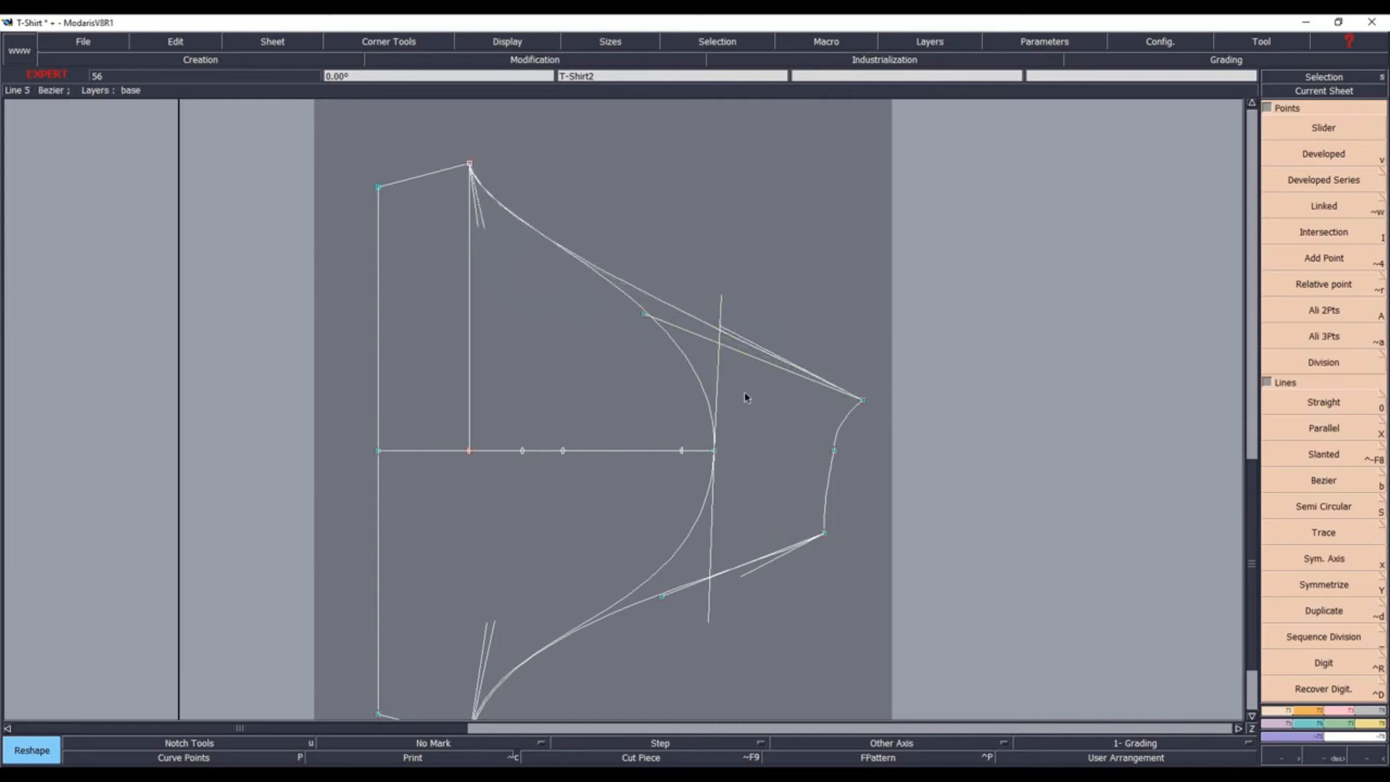
left_click(1036, 627)
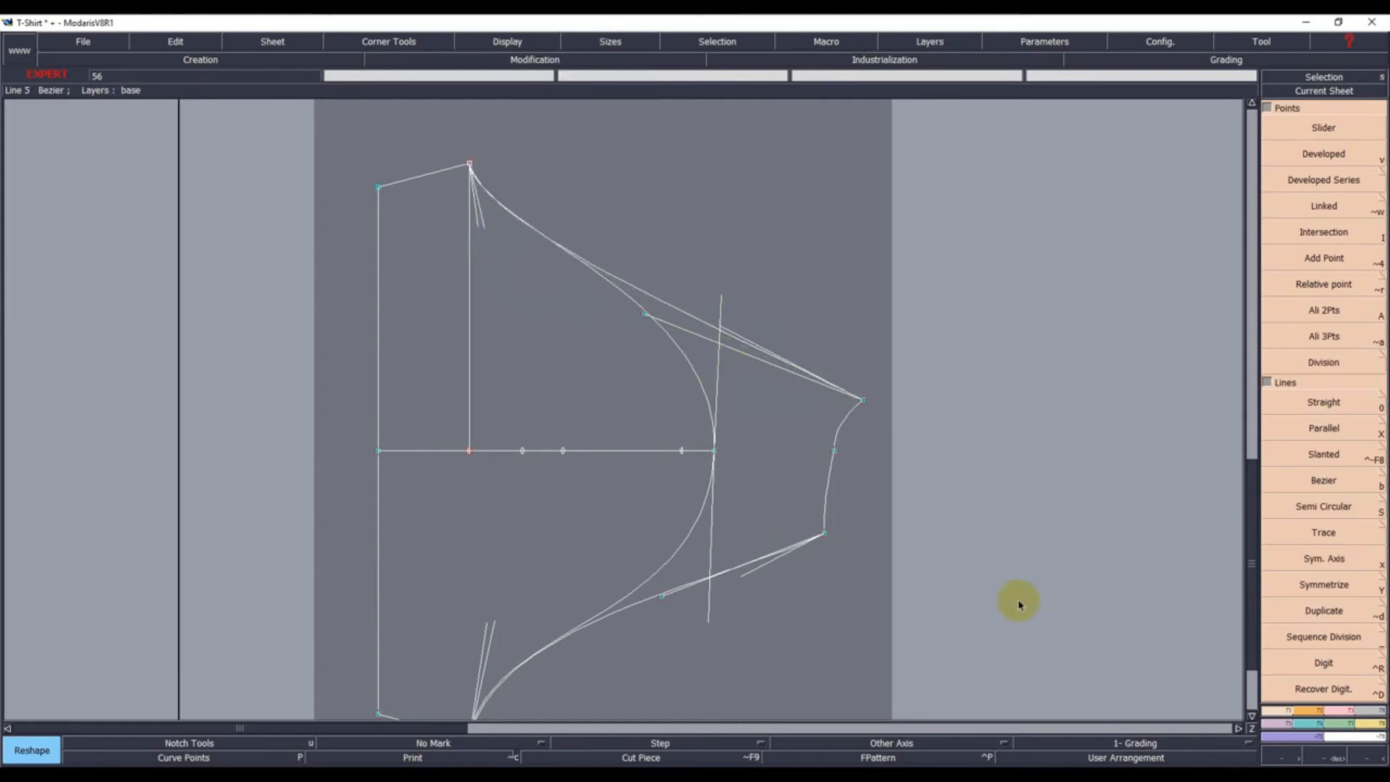
left_click(1019, 593)
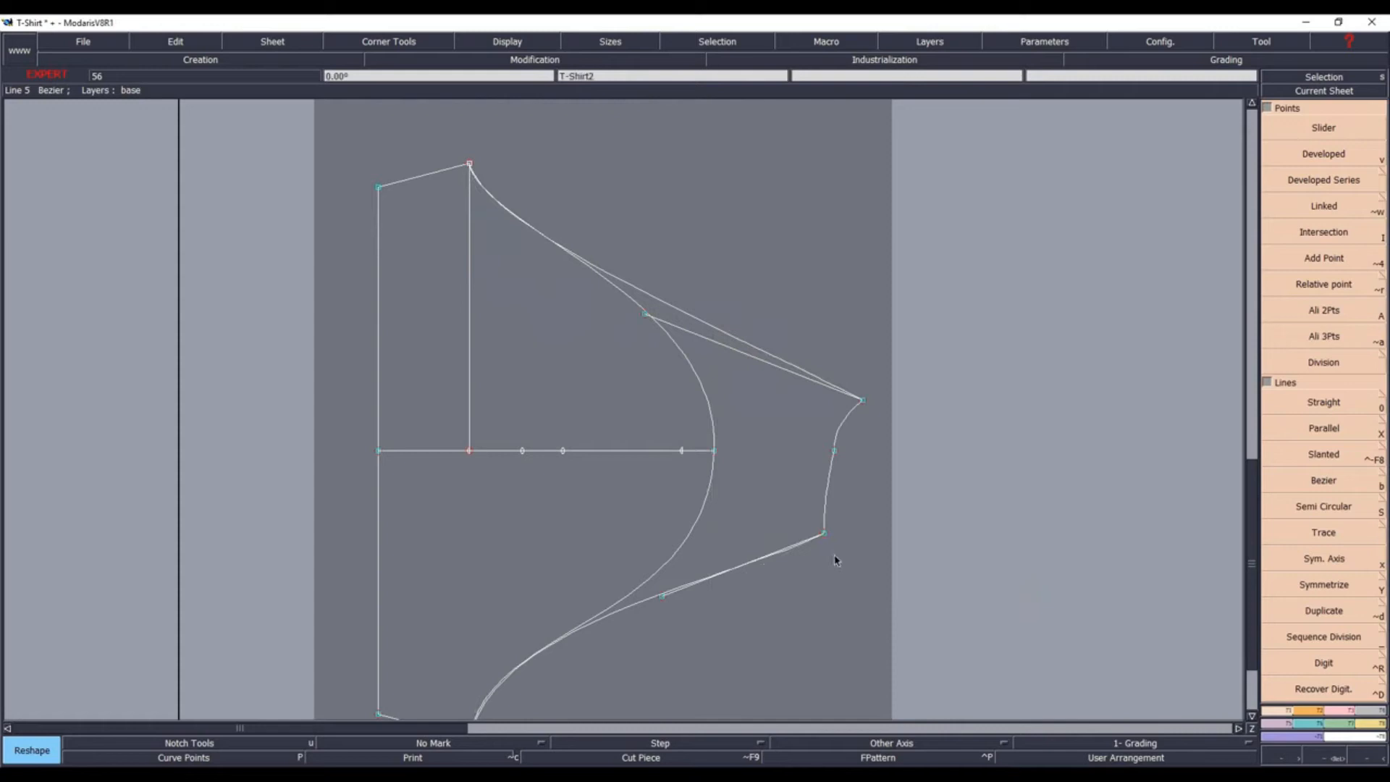
Delete both copied raglan edge lines from the sleeve, moving the front one's free end clear of the new curve
key("Delete")
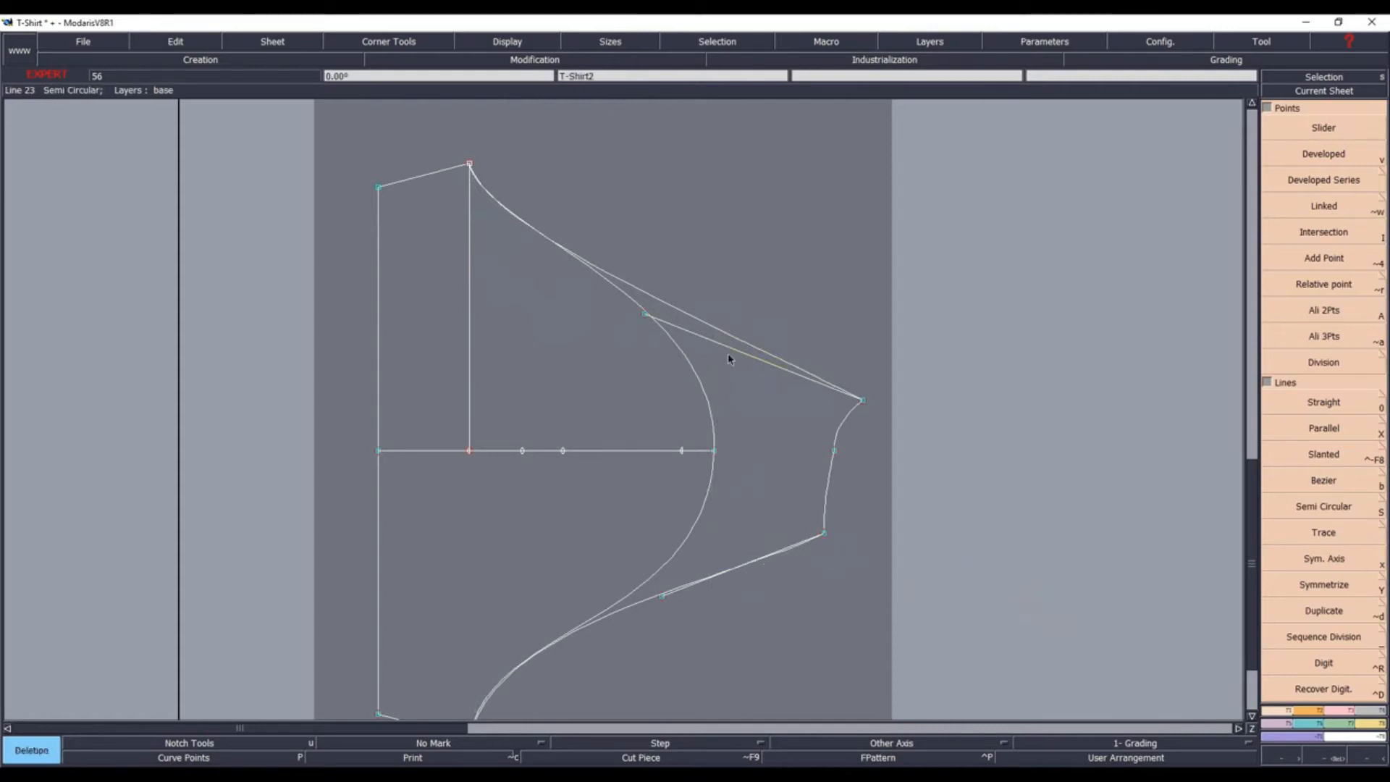
left_click(725, 347)
left_click(677, 597)
key("ctrl+z")
key("F2")
left_click(661, 597)
left_click(666, 613)
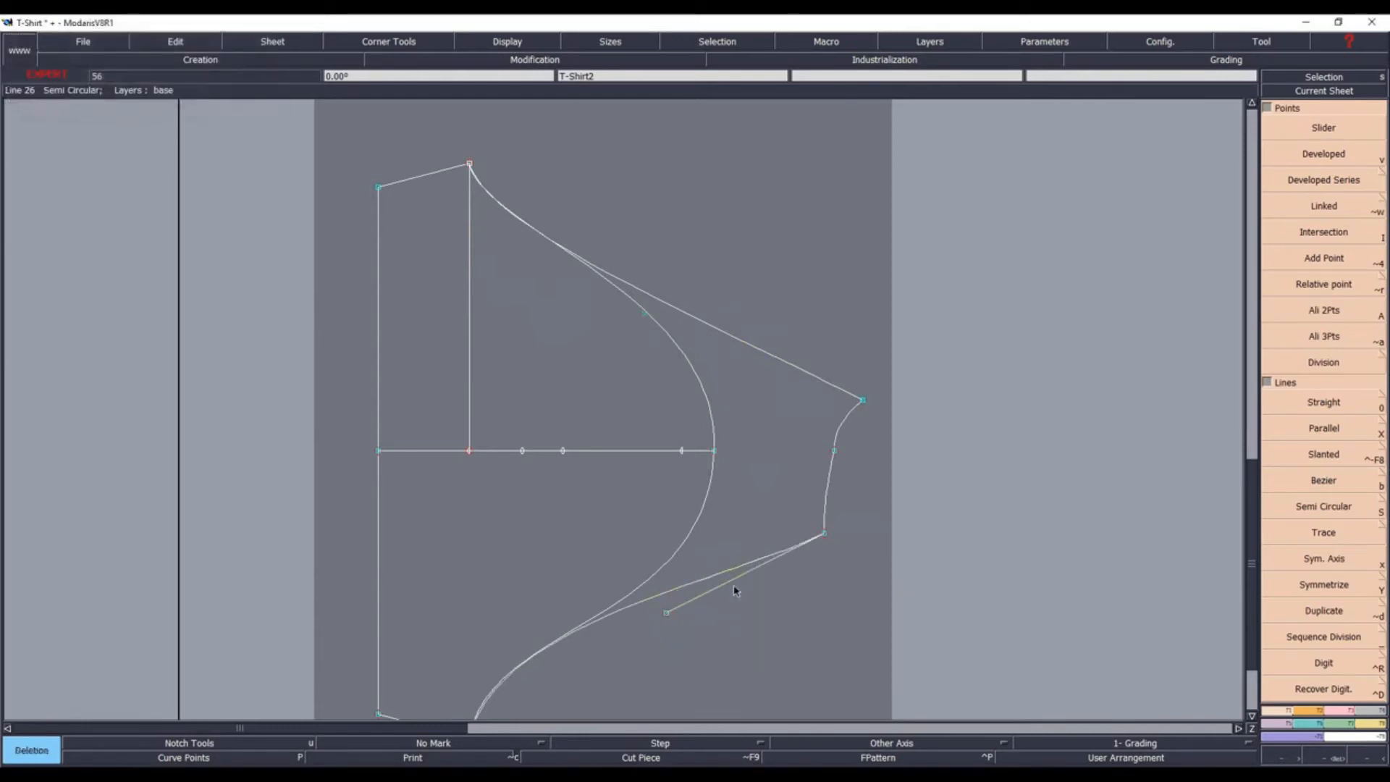
left_click(729, 585)
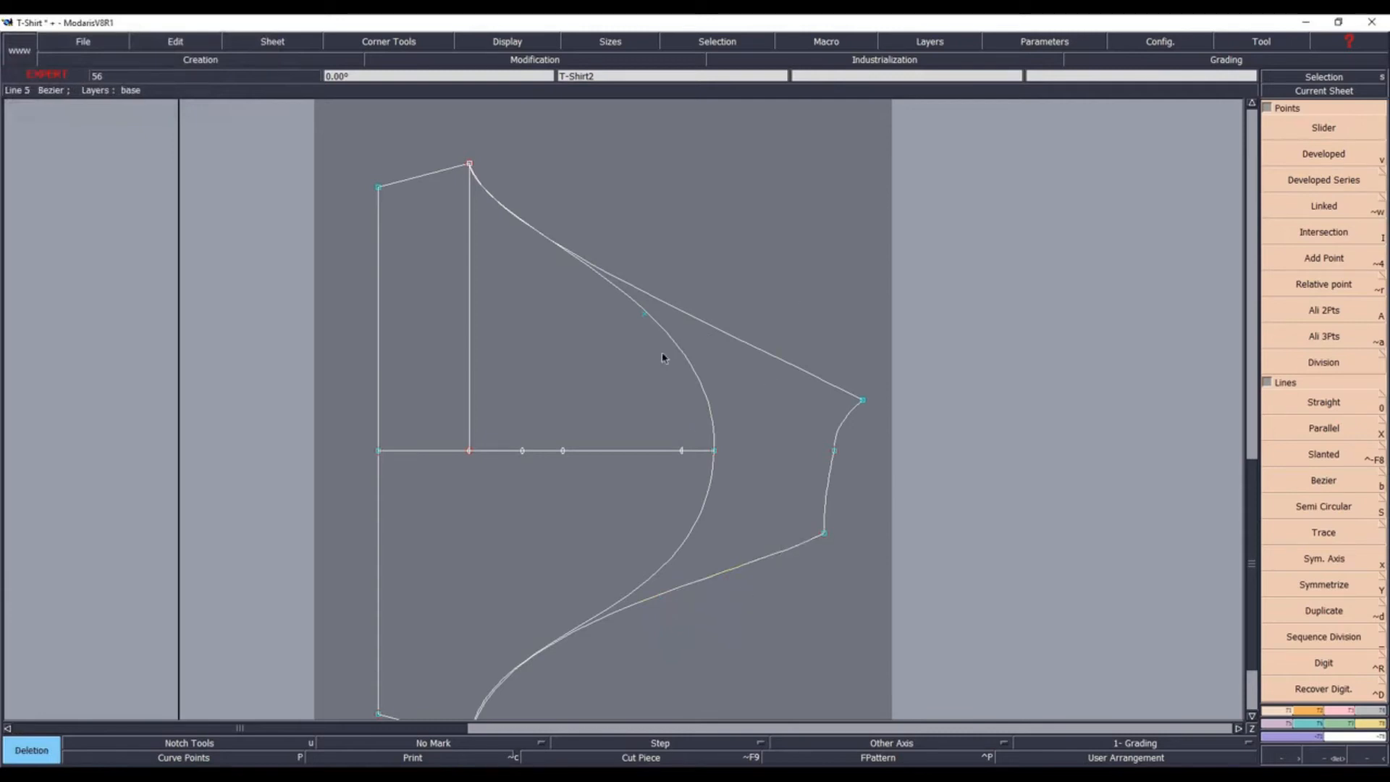
Display the curve points and reshape the back segment of the sleeve's neckline into a smoother curve
left_click(889, 482)
key("z")
left_click_drag(707, 305, 958, 655)
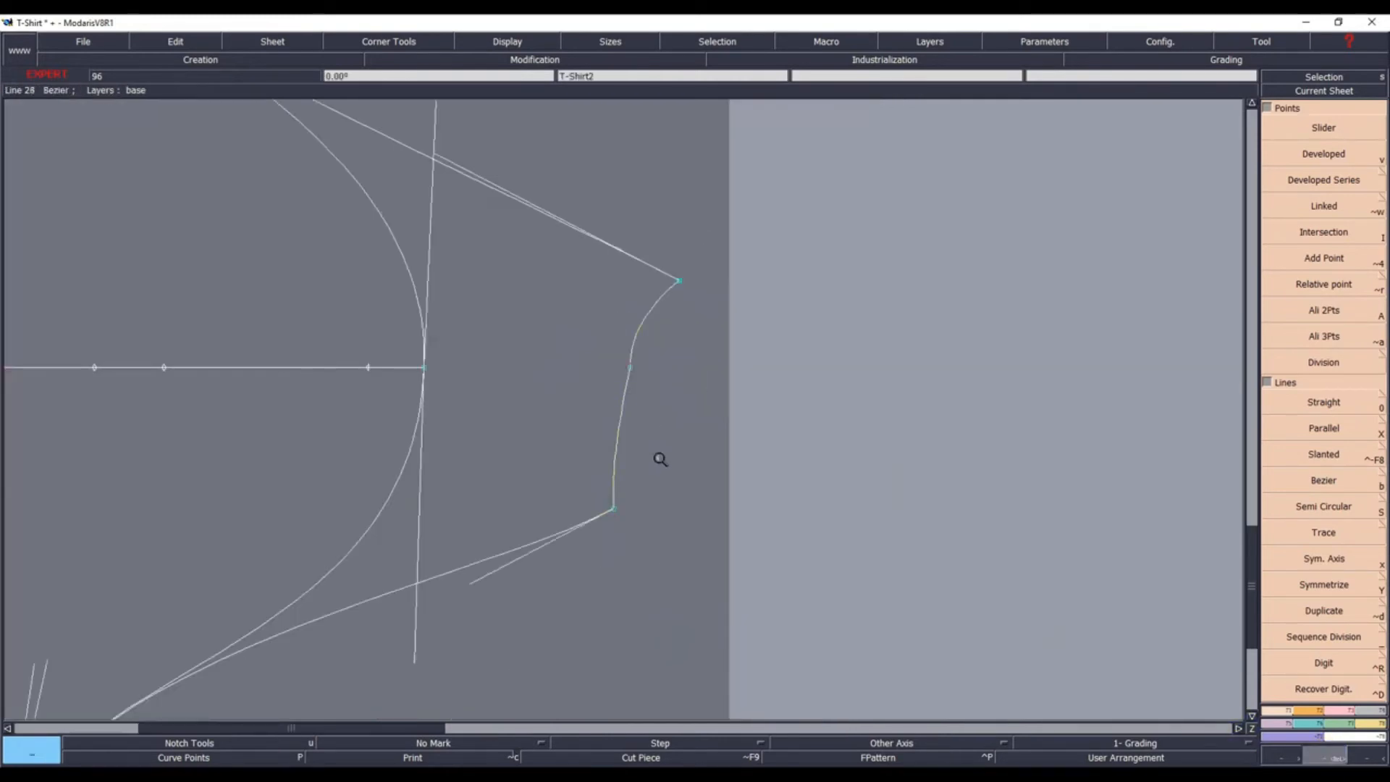
left_click(257, 757)
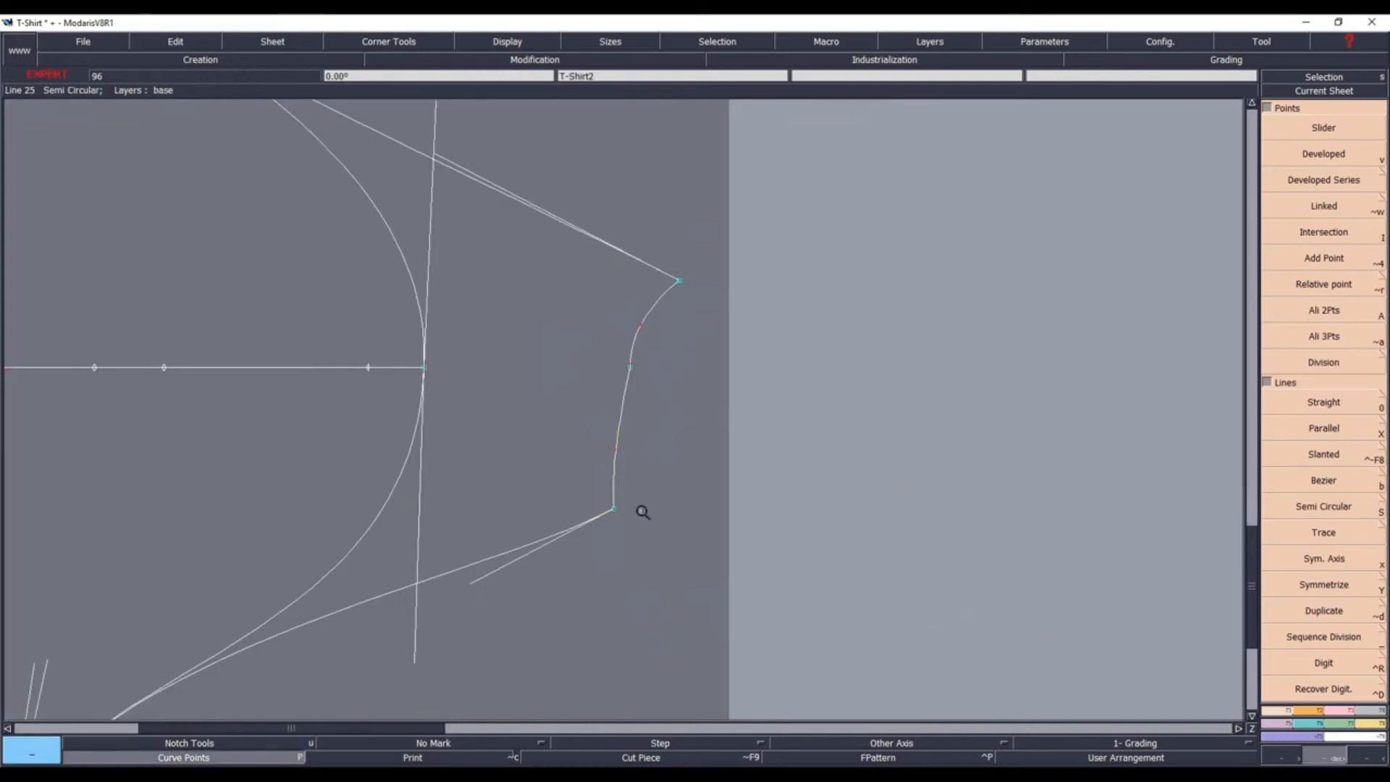
key("e")
left_click(641, 329)
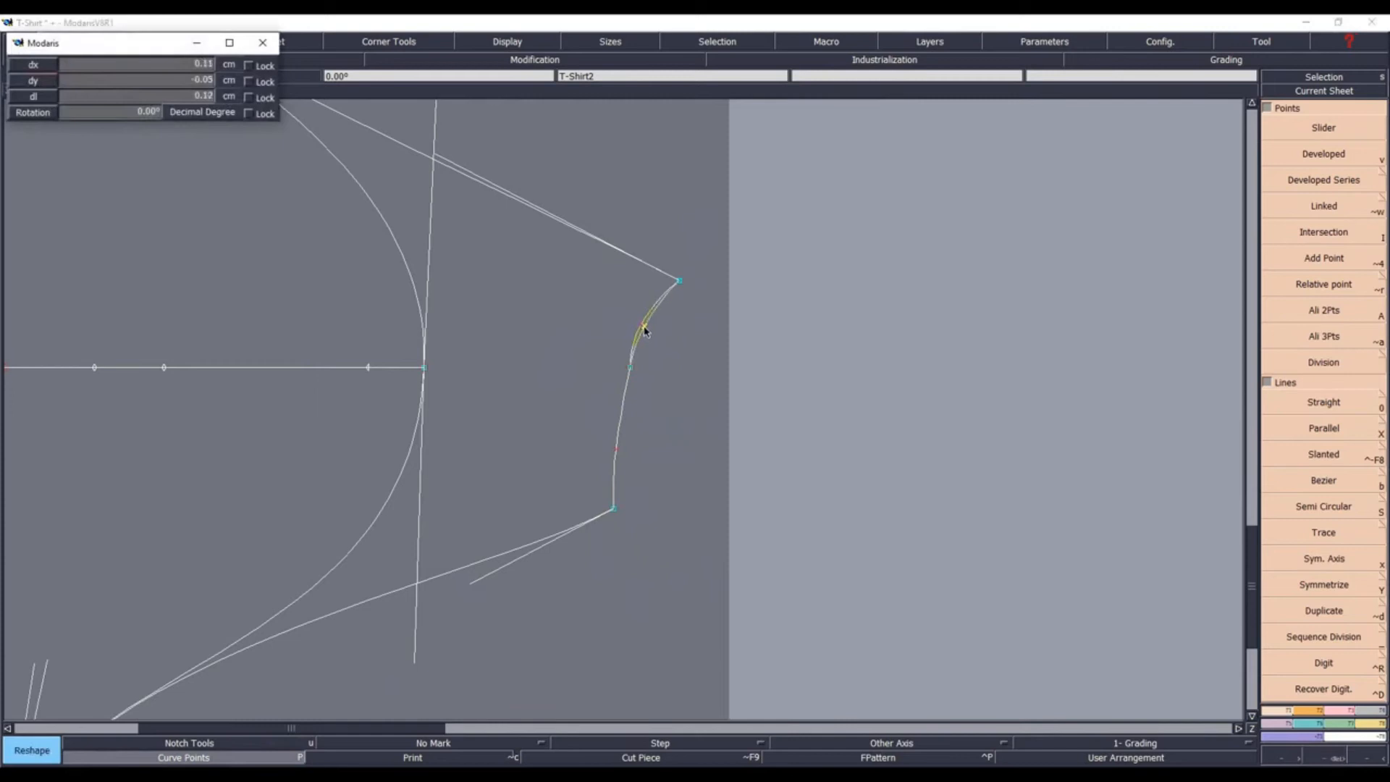
left_click(630, 350)
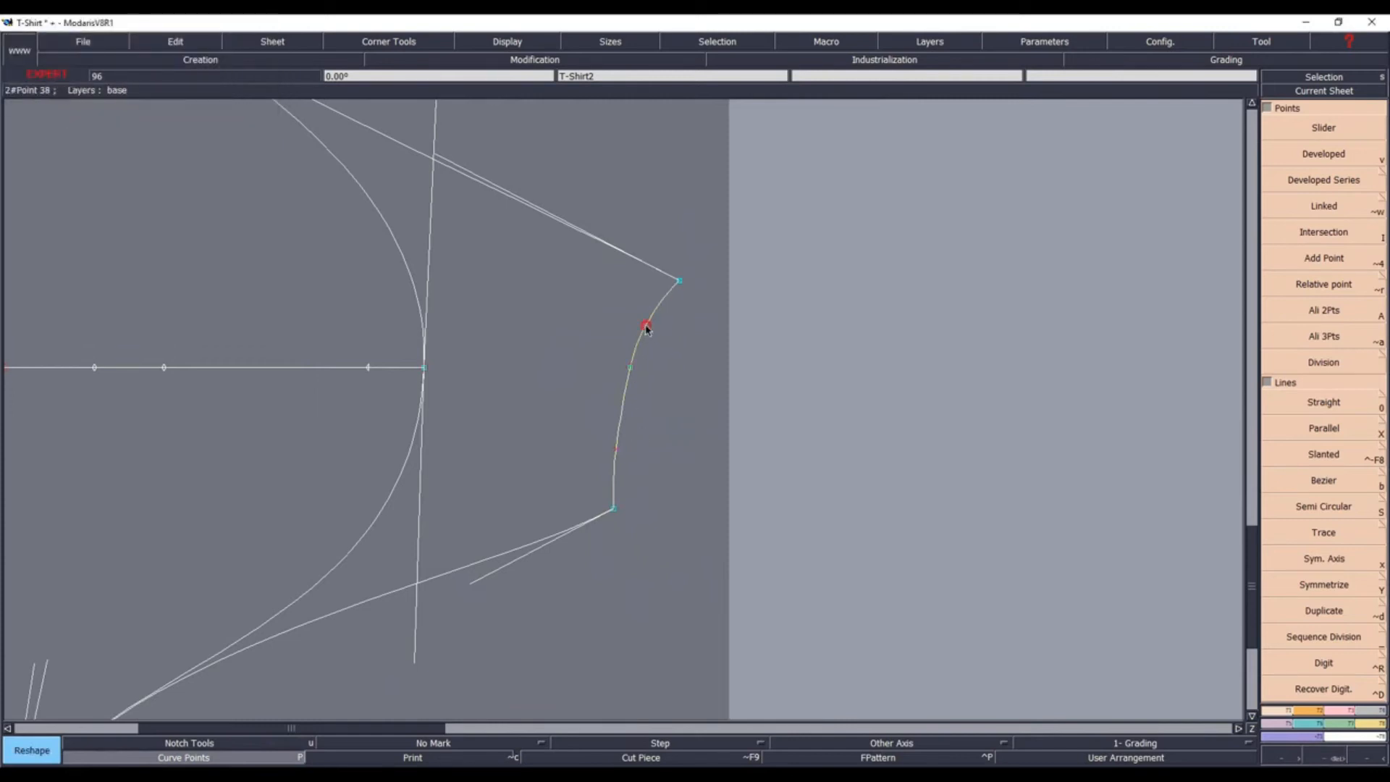
left_click(646, 329)
Adjust the curve point on the sleeve's front neckline segment, refine the back segment's point, and hide the curve points and handles
left_click(623, 448)
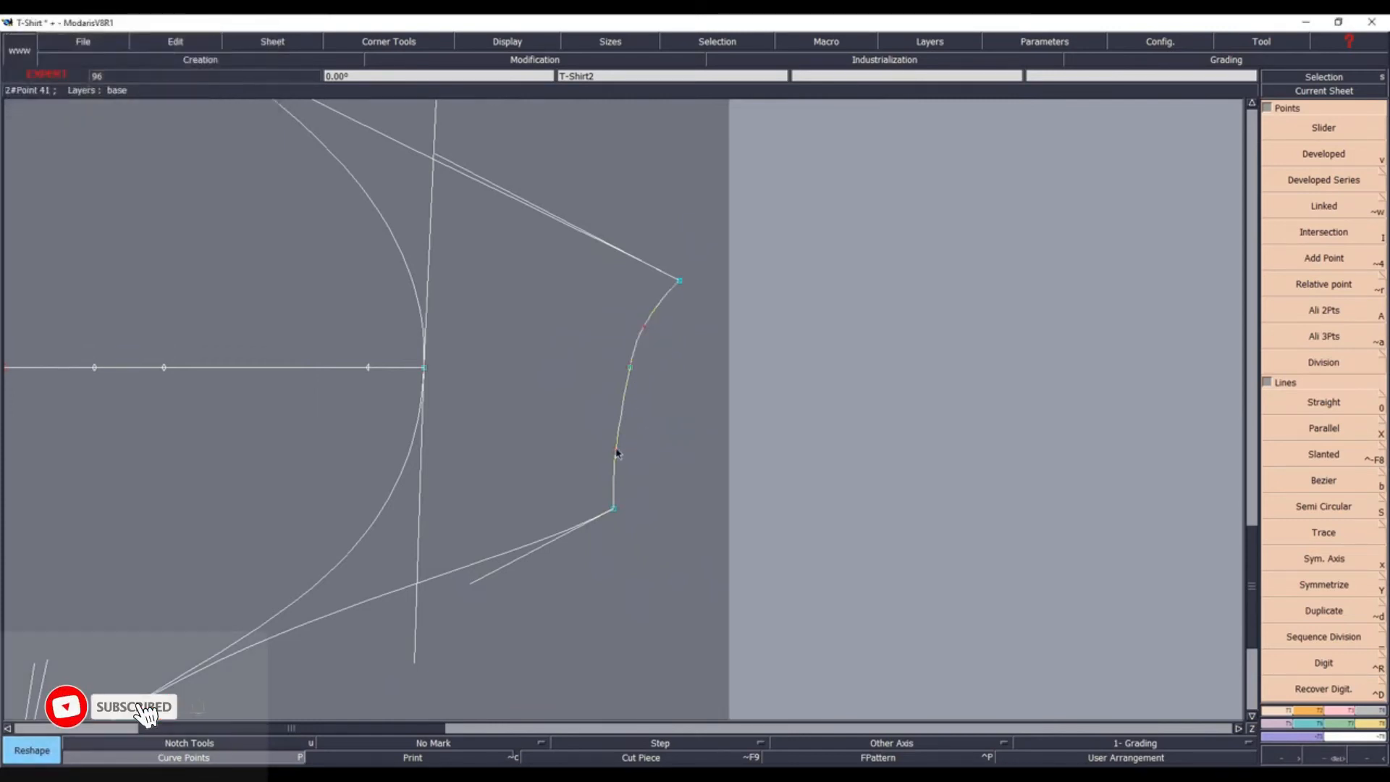
left_click(617, 453)
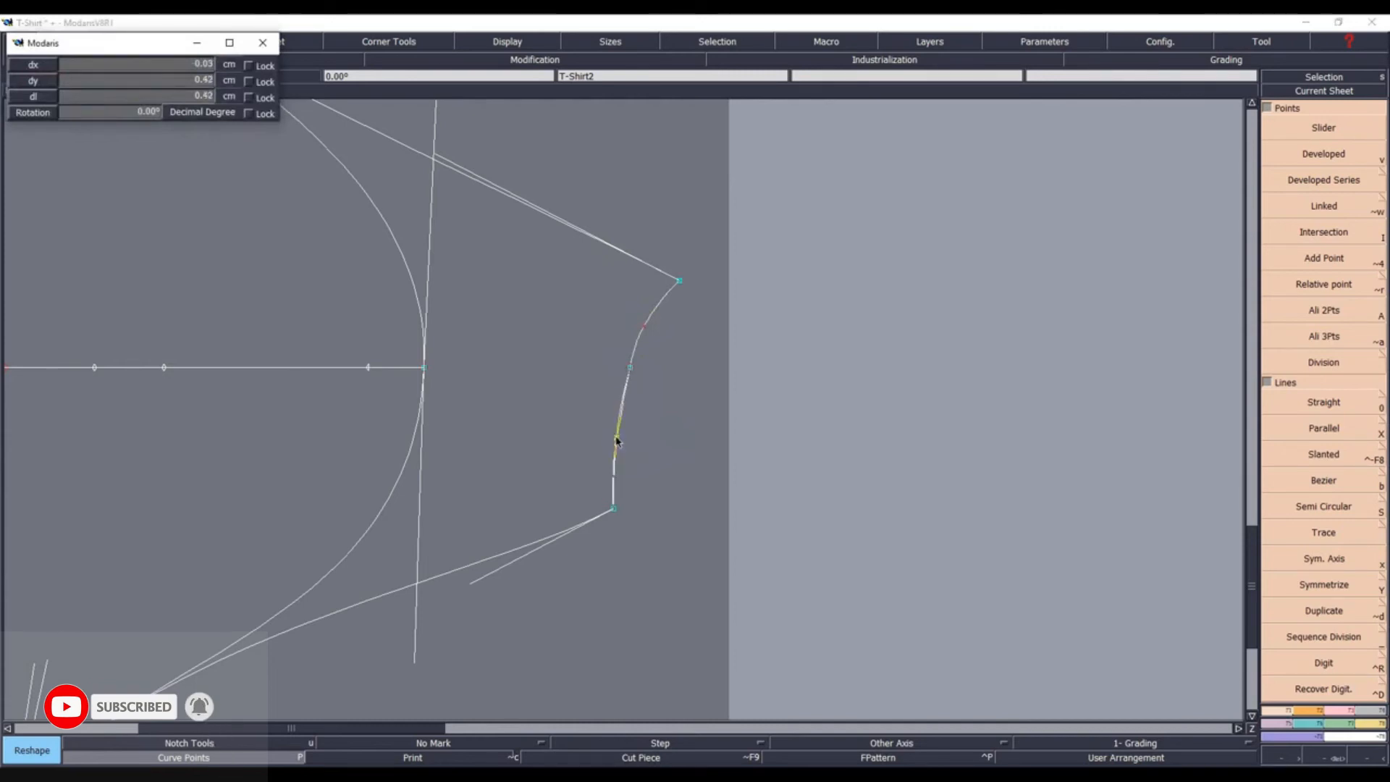
left_click(616, 442)
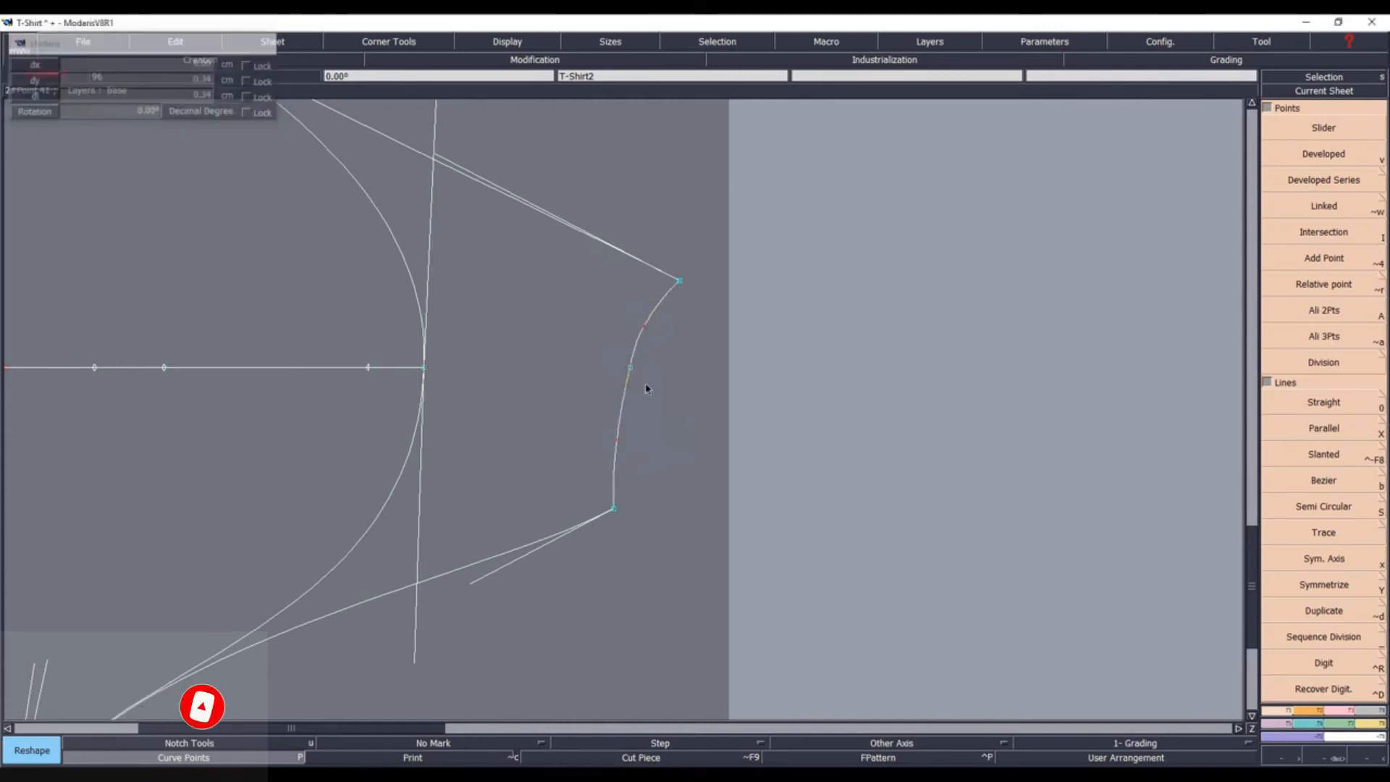
left_click(646, 330)
left_click(646, 327)
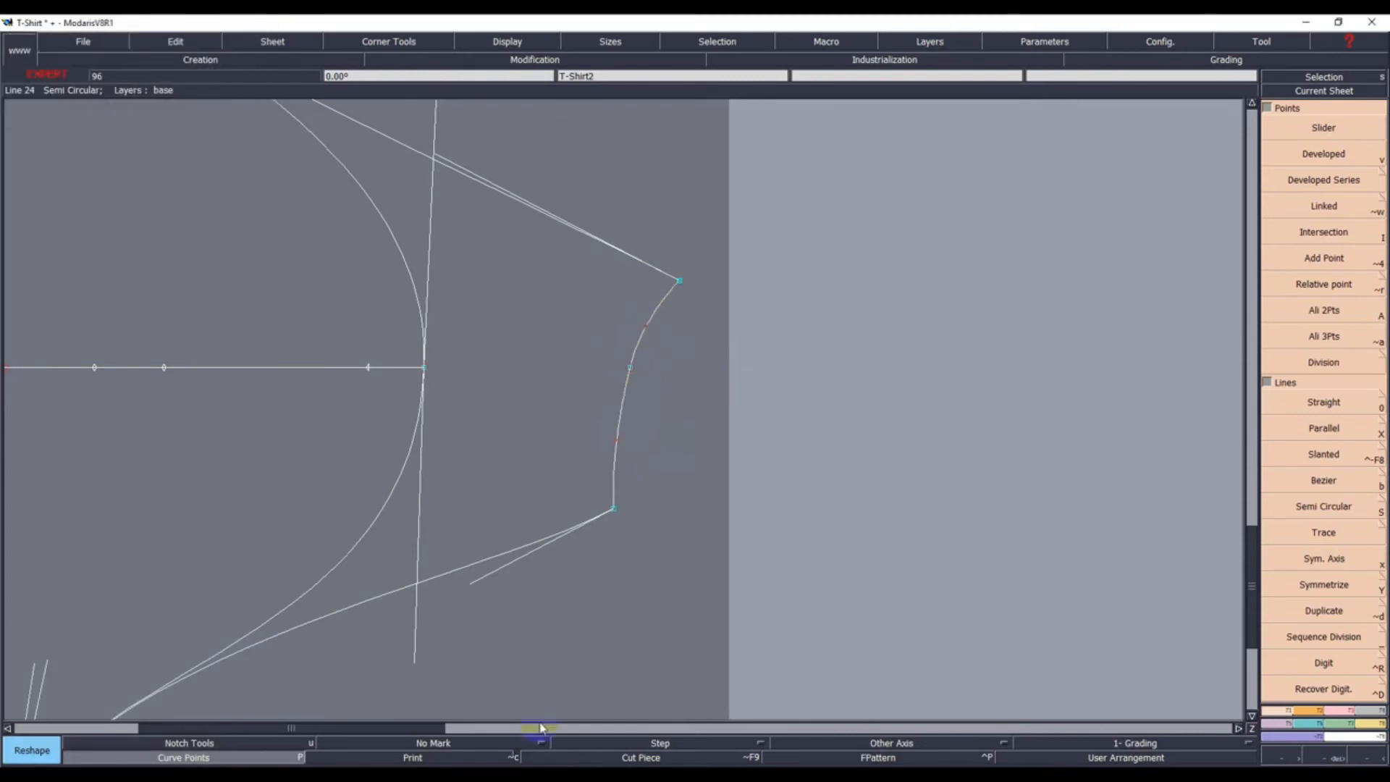
left_click(857, 539)
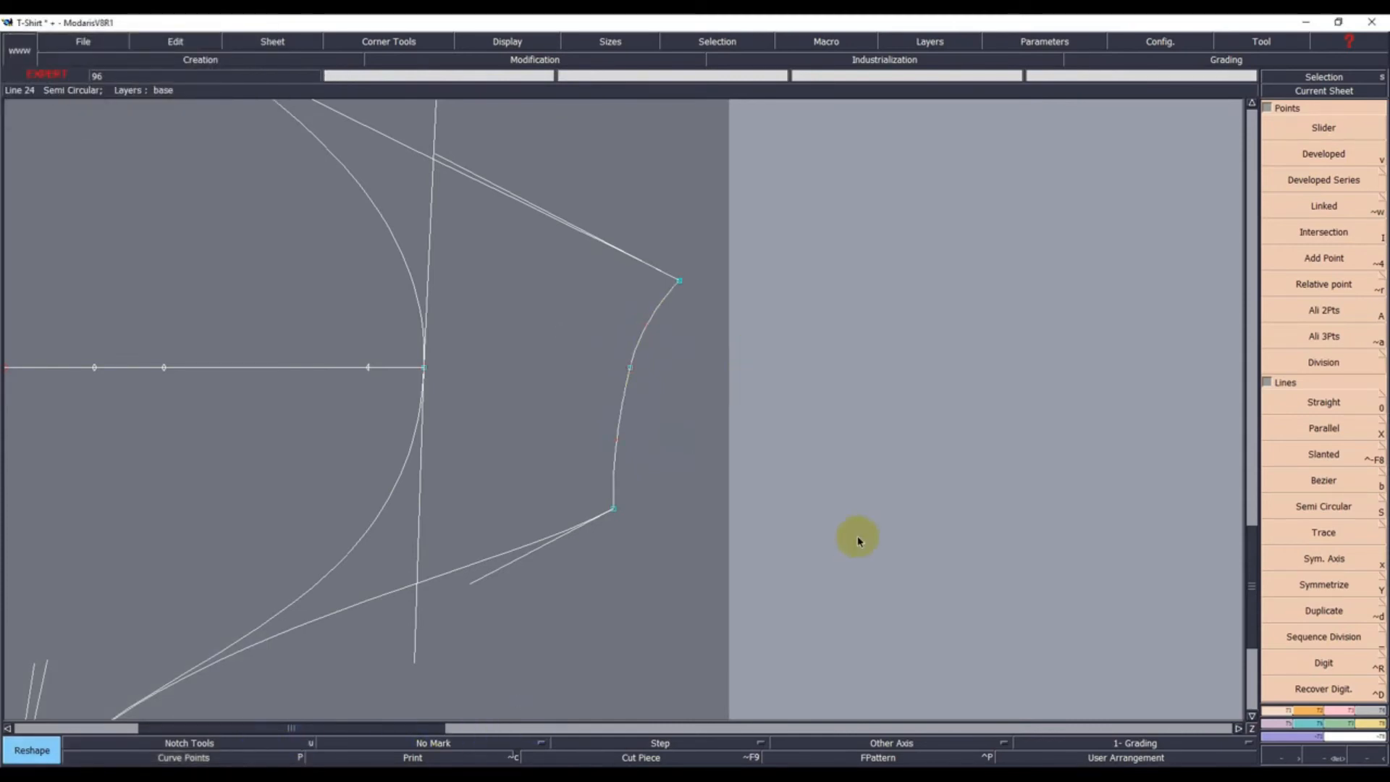
key("Home")
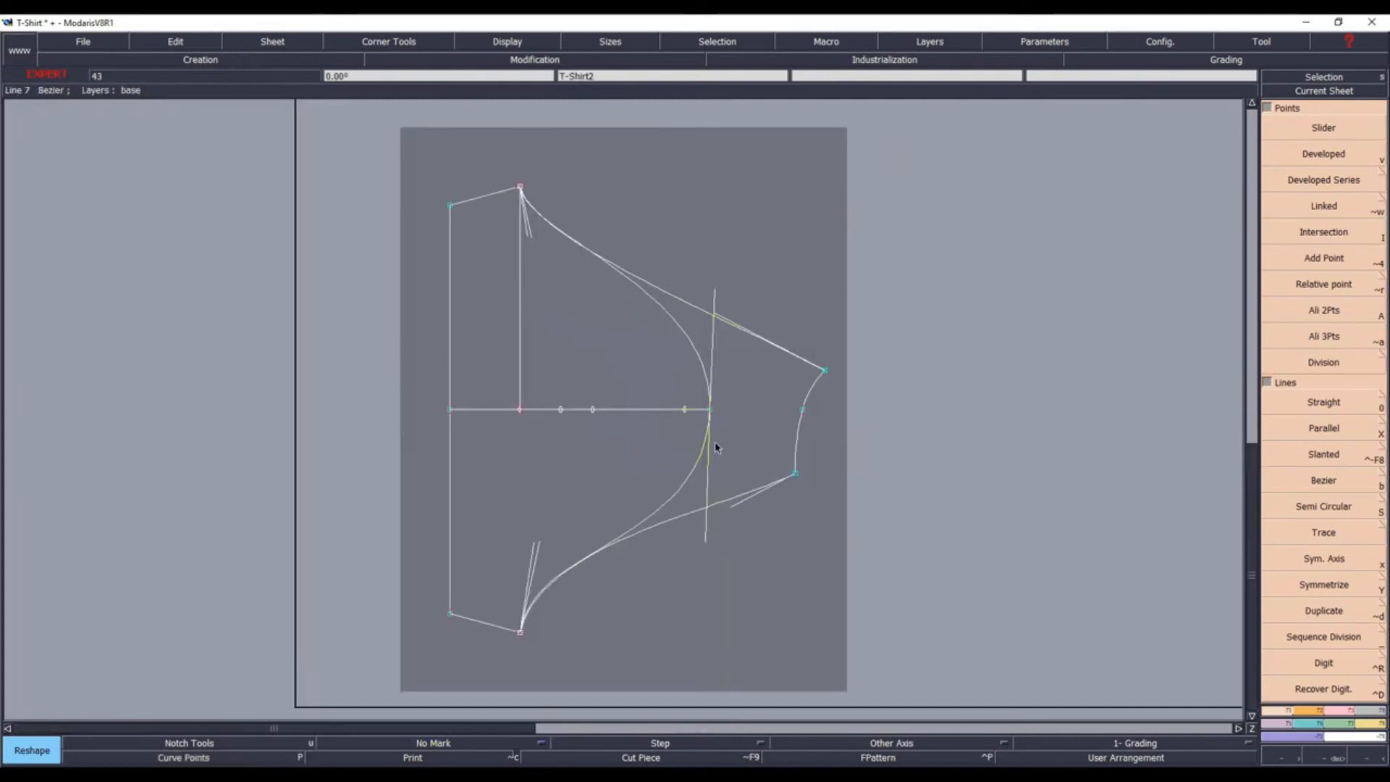
left_click(930, 465)
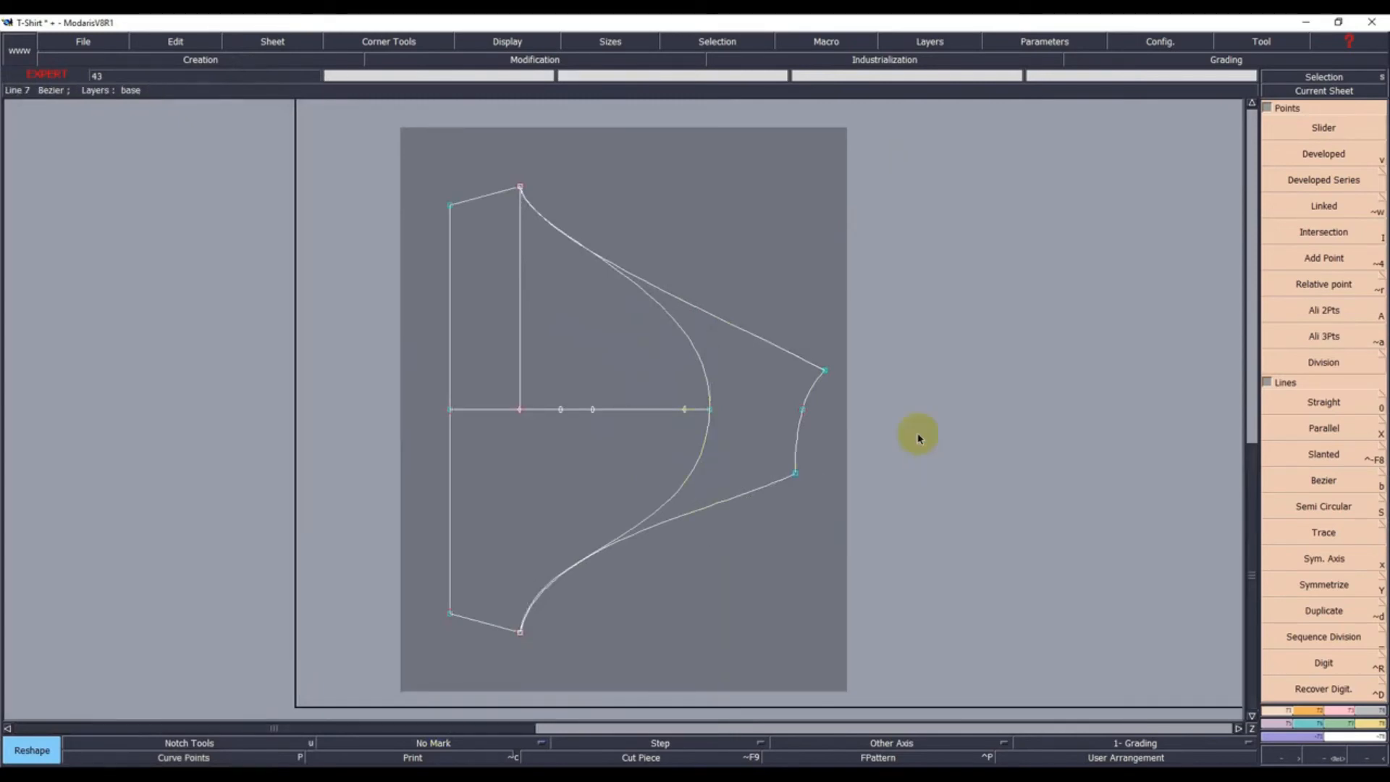
On the body sheet, draw a Bezier line from the armhole's underarm point to the raglan point on the front neckline
key("j")
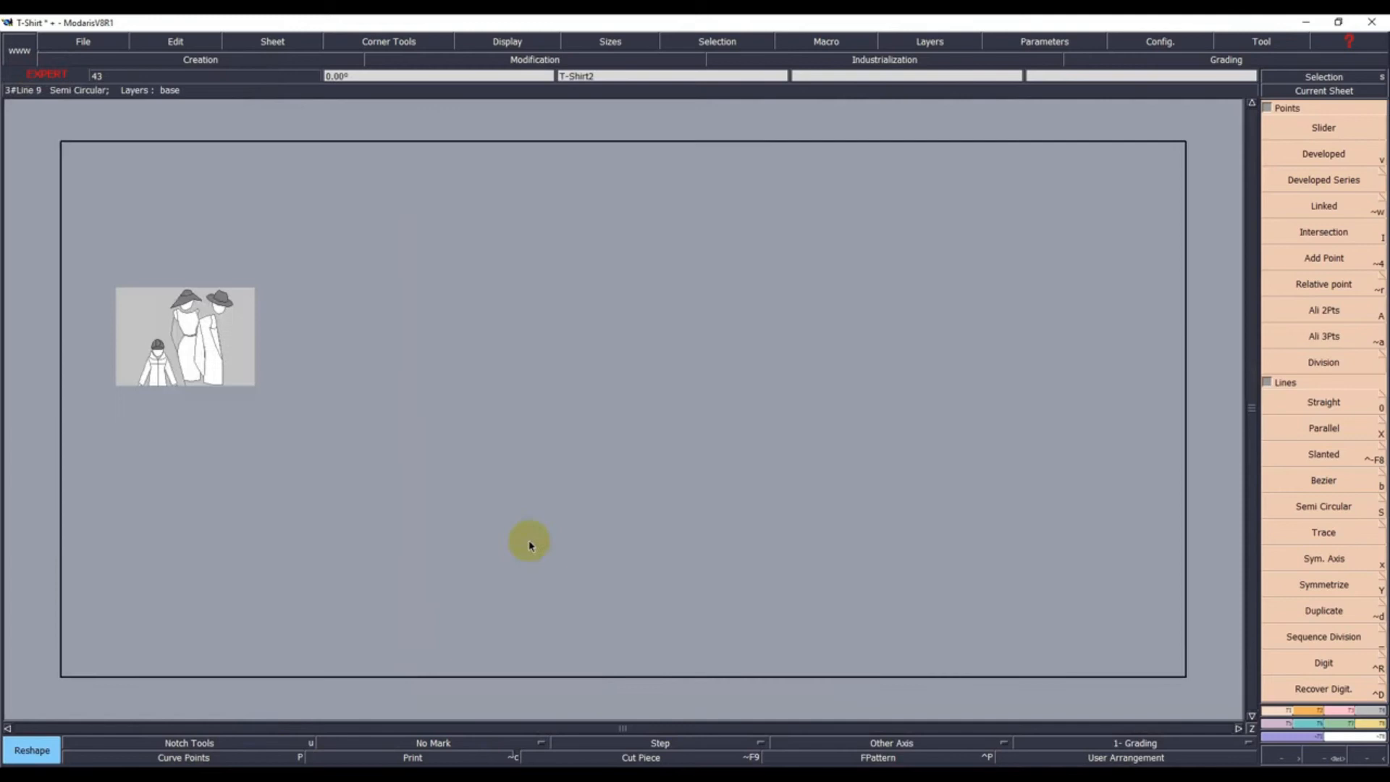
left_click(840, 515)
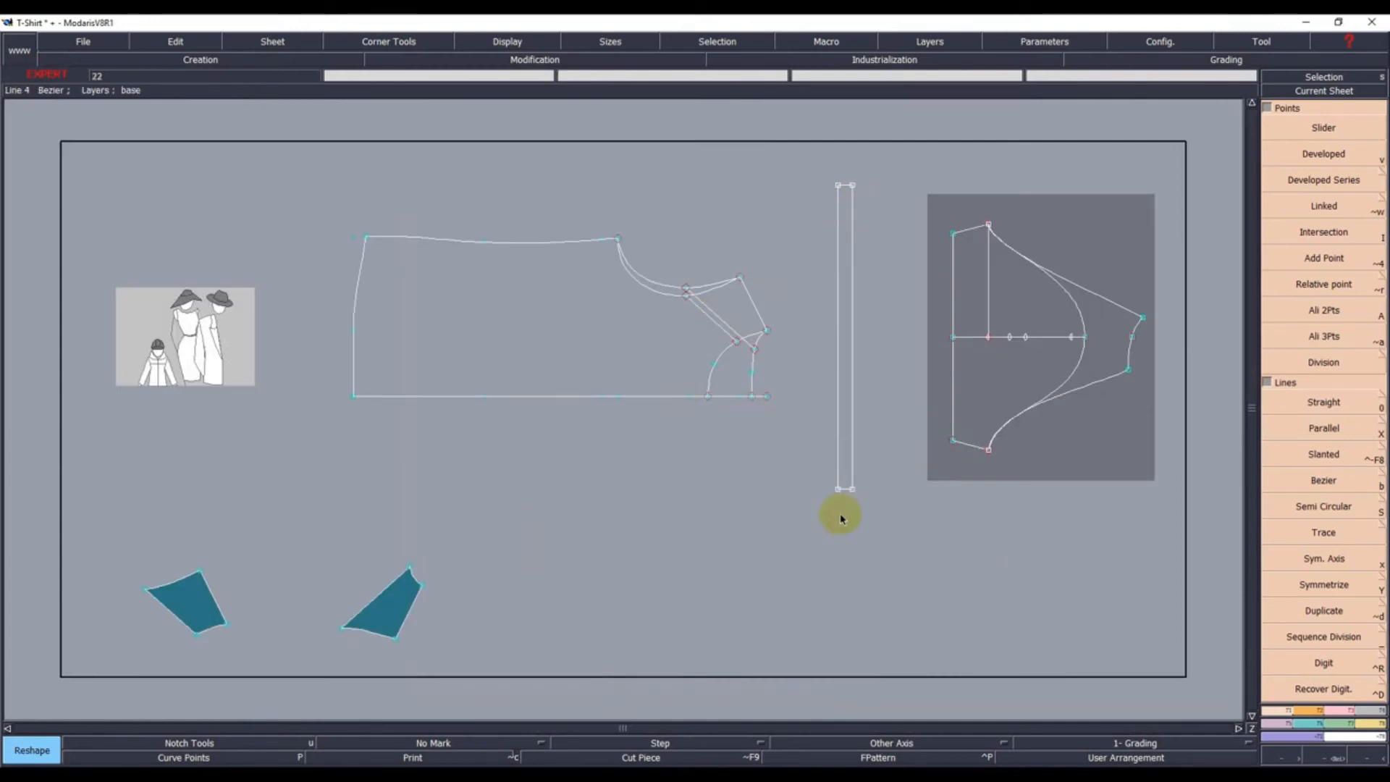
left_click(1303, 760)
left_click_drag(554, 203, 879, 484)
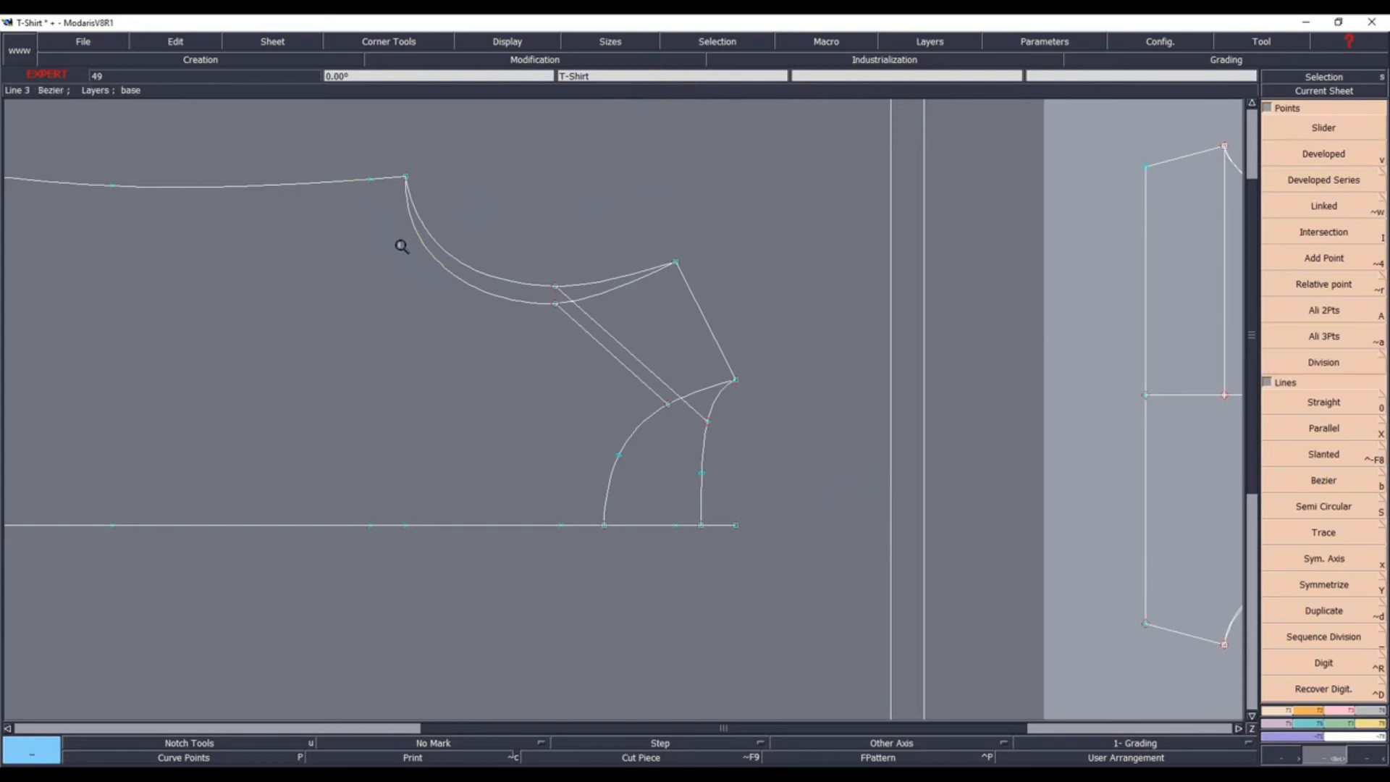
key("b")
left_click(406, 177)
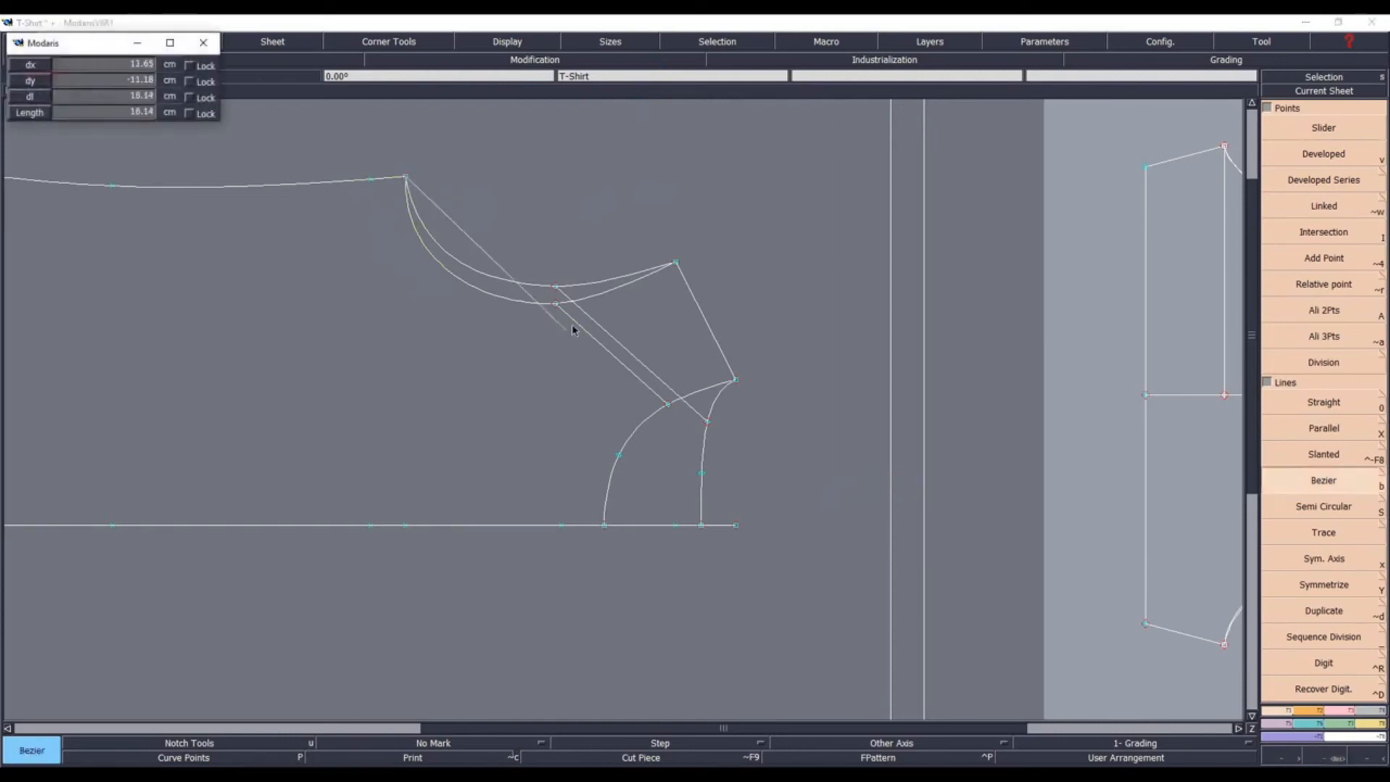
left_click(668, 406)
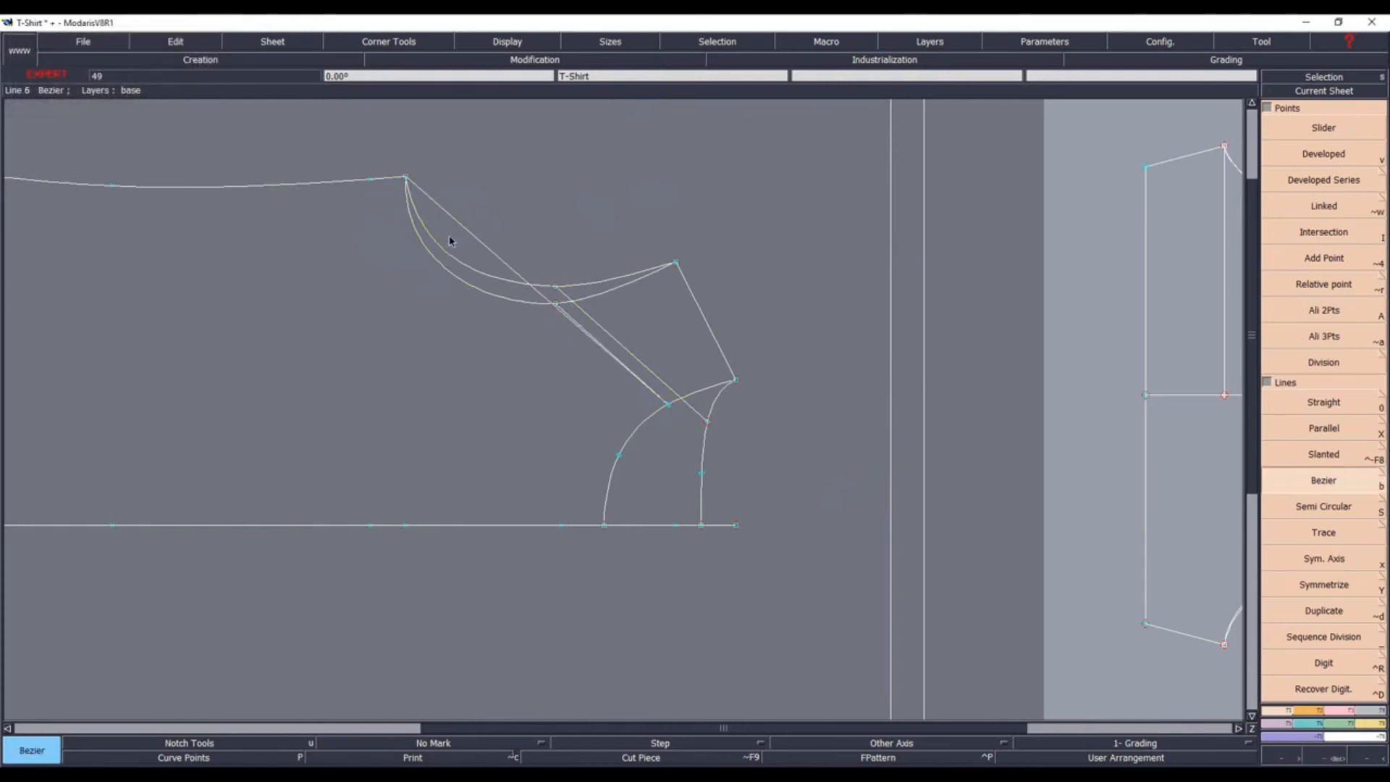
Display the curve handles and reshape the body's front raglan line into a smooth curve that follows the front armhole near the underarm
key("shift+p")
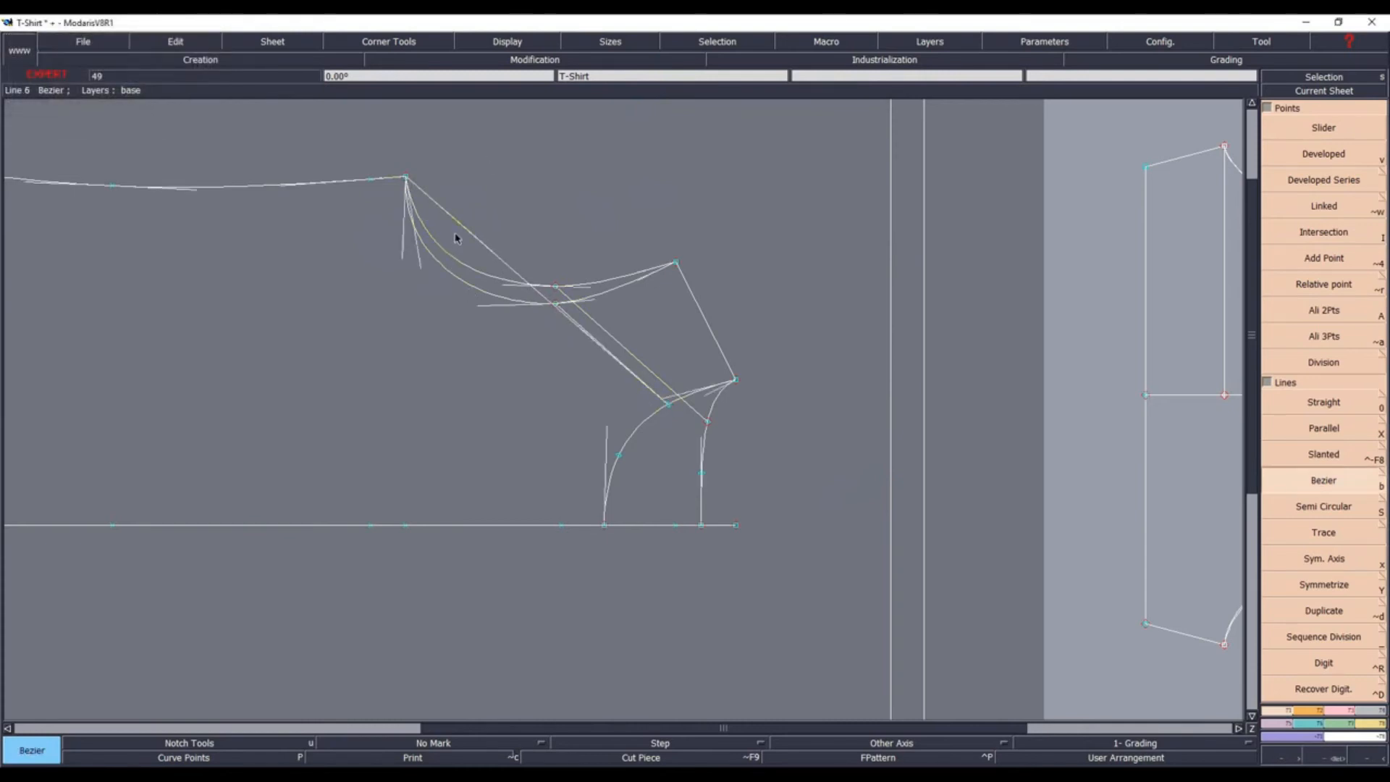
key("r")
left_click_drag(403, 257, 403, 307)
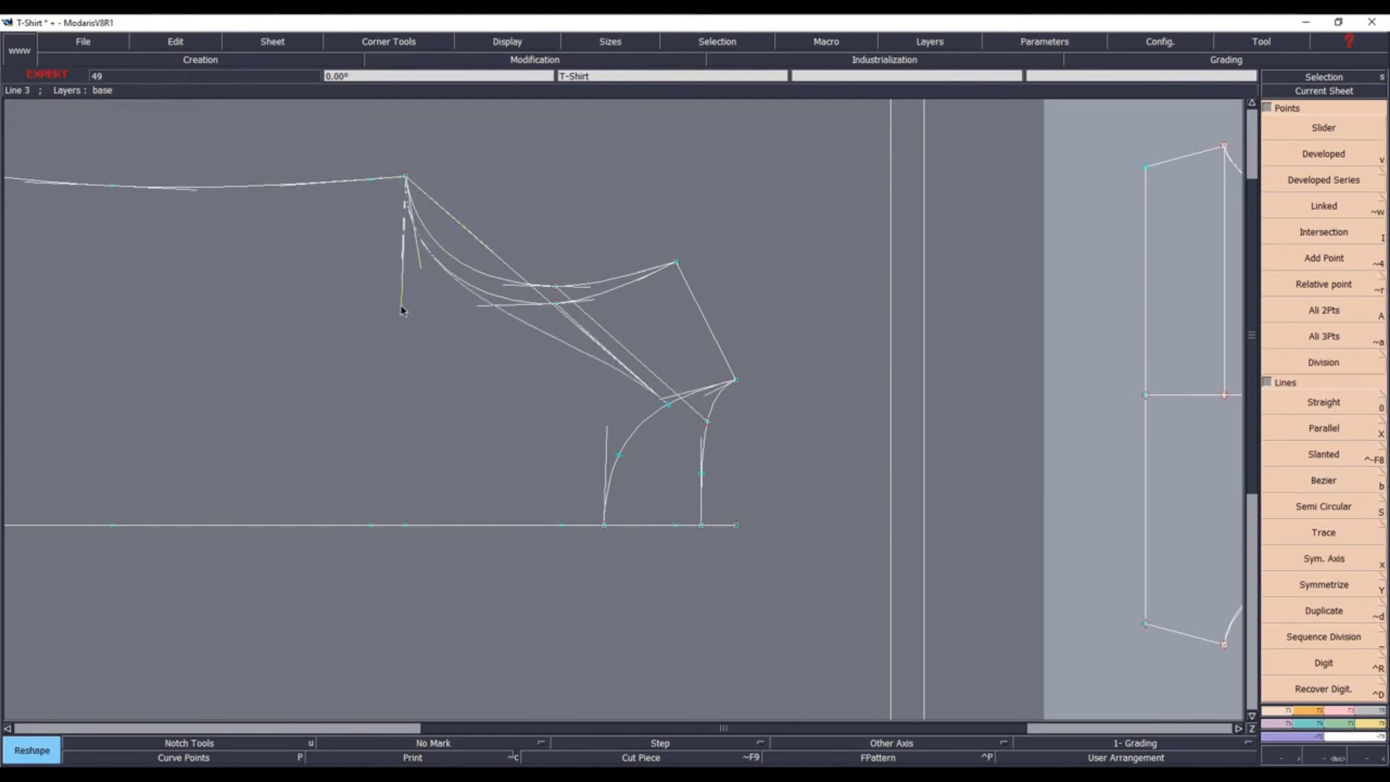
left_click_drag(586, 337, 567, 296)
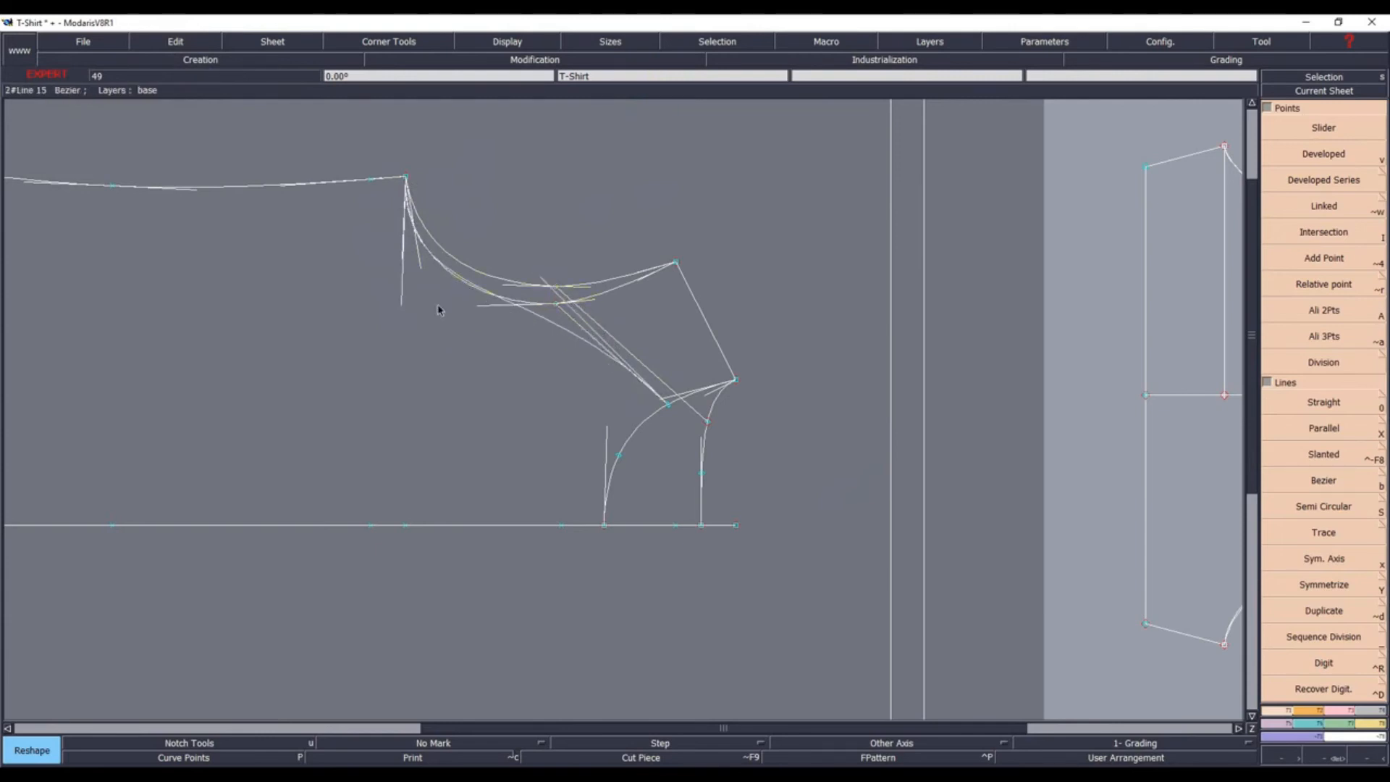
left_click_drag(402, 303, 395, 302)
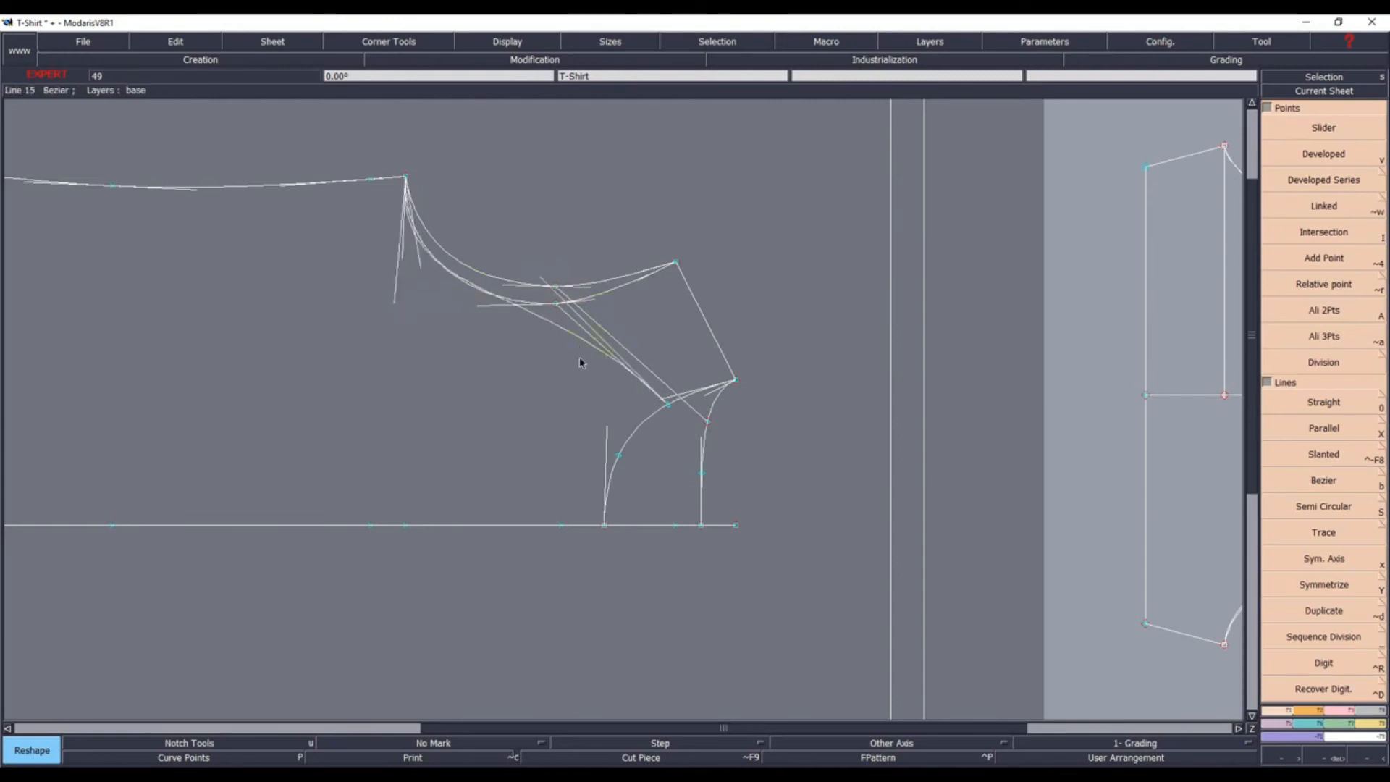
left_click(546, 381)
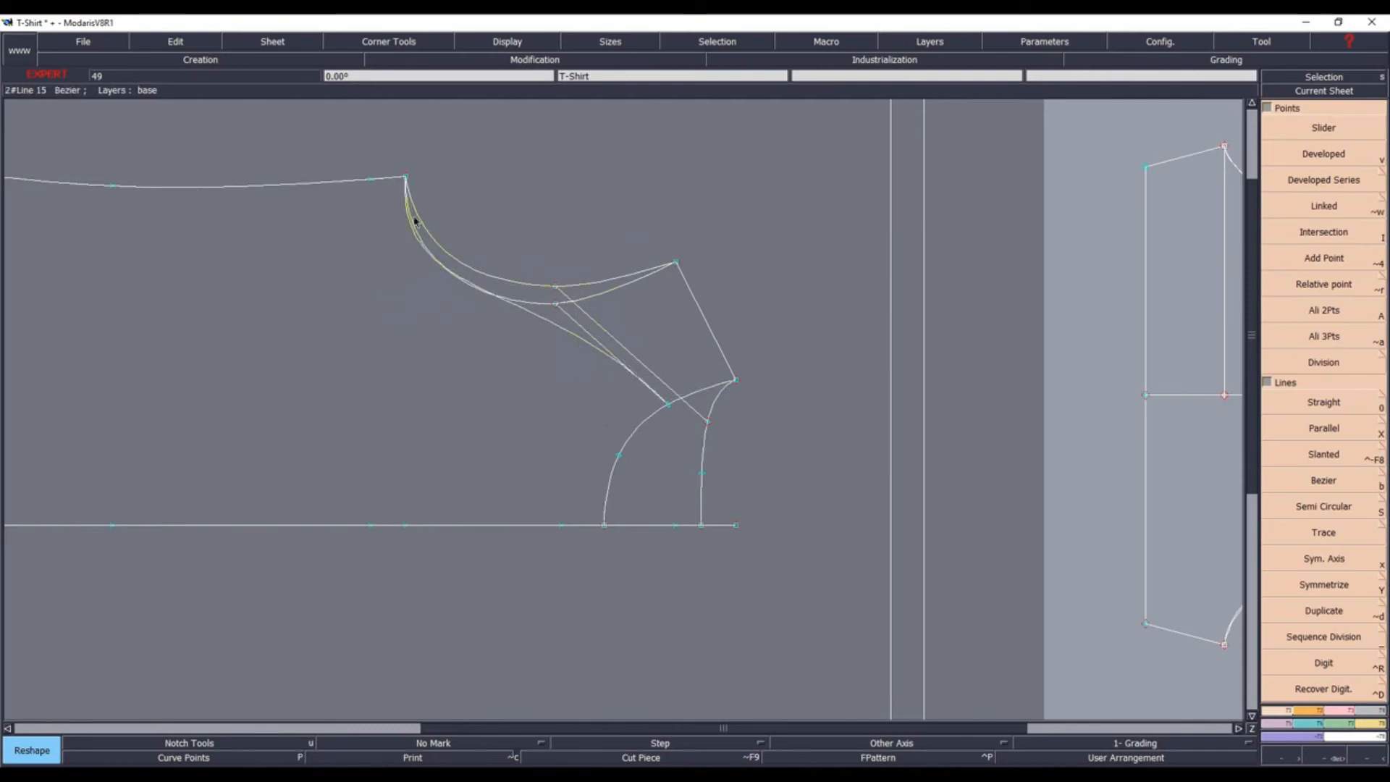
left_click_drag(405, 177, 527, 367)
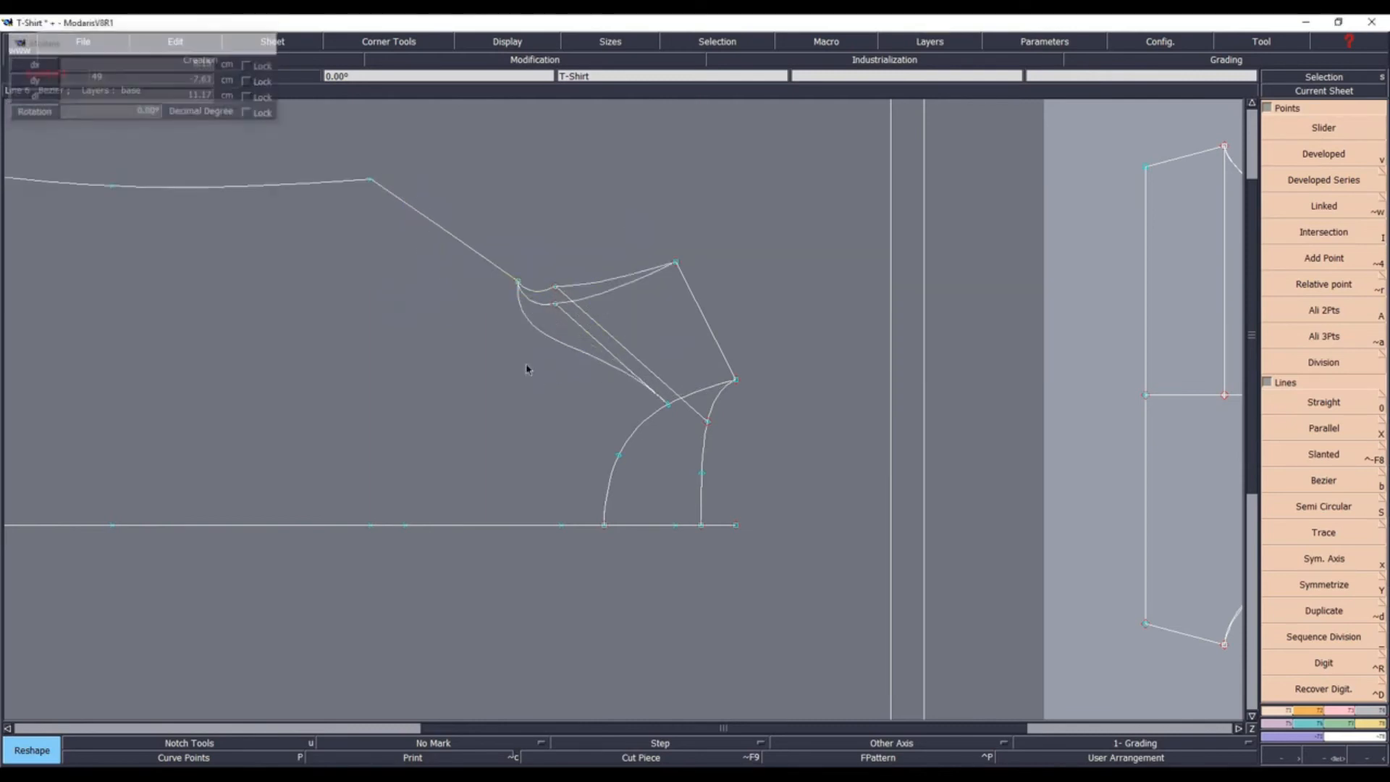
key("ctrl+z")
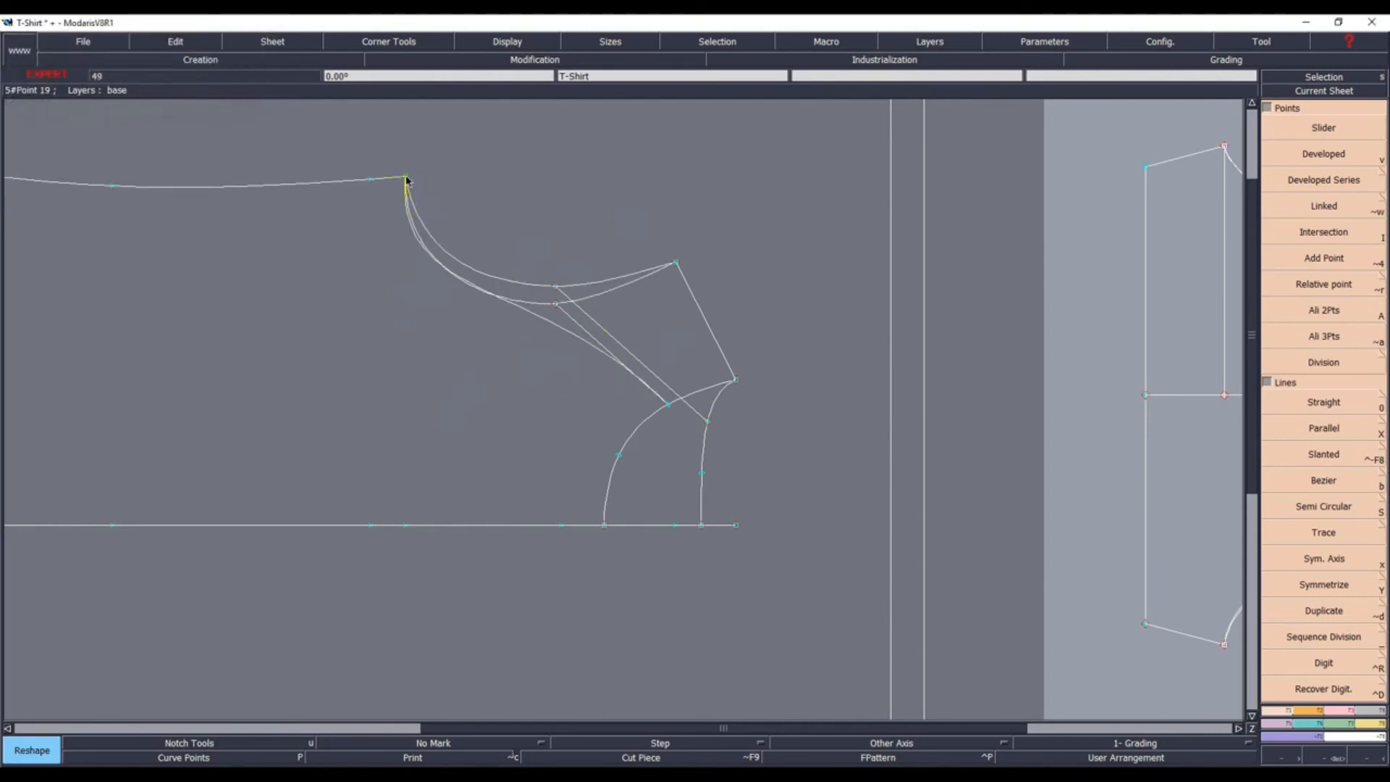
Draw a Bezier line from the armhole's underarm point to the raglan point on the back neckline
key("b")
left_click(405, 177)
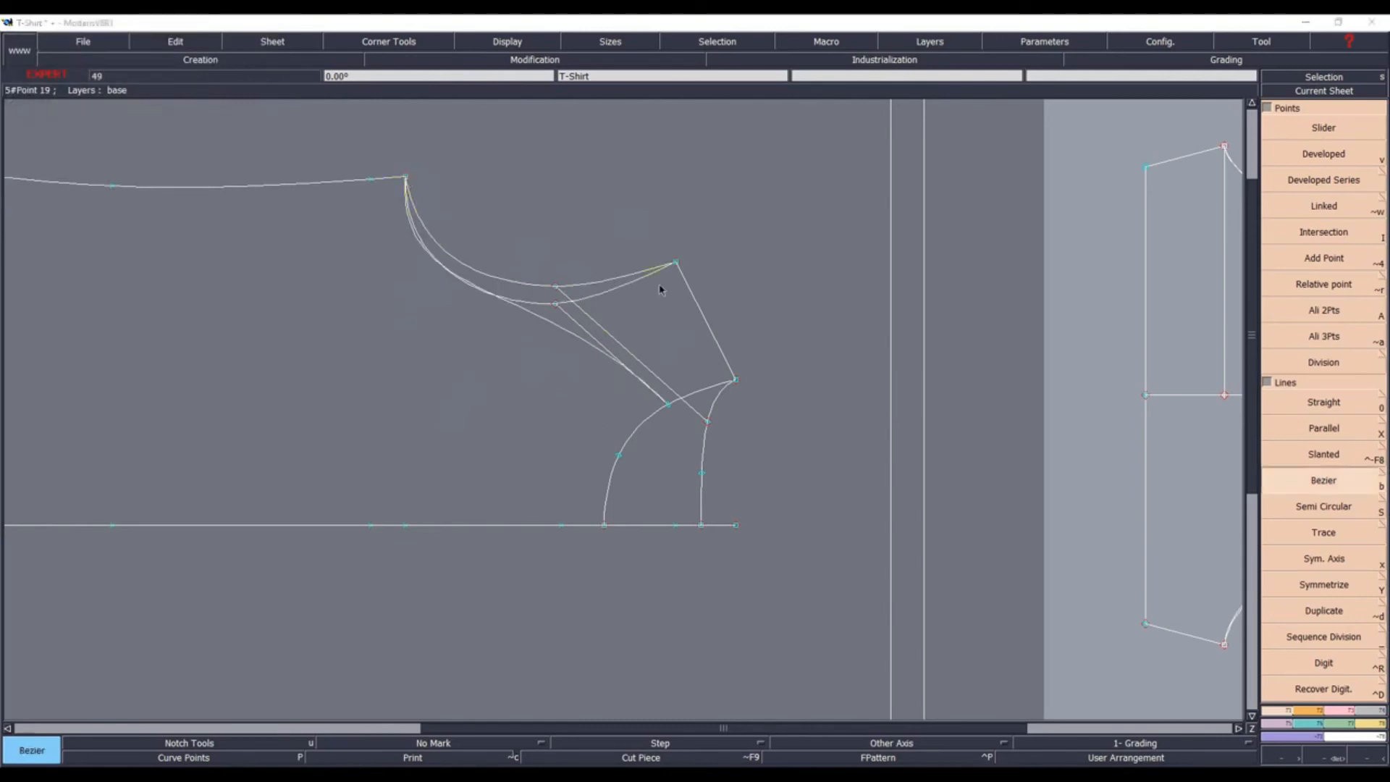
left_click(707, 421)
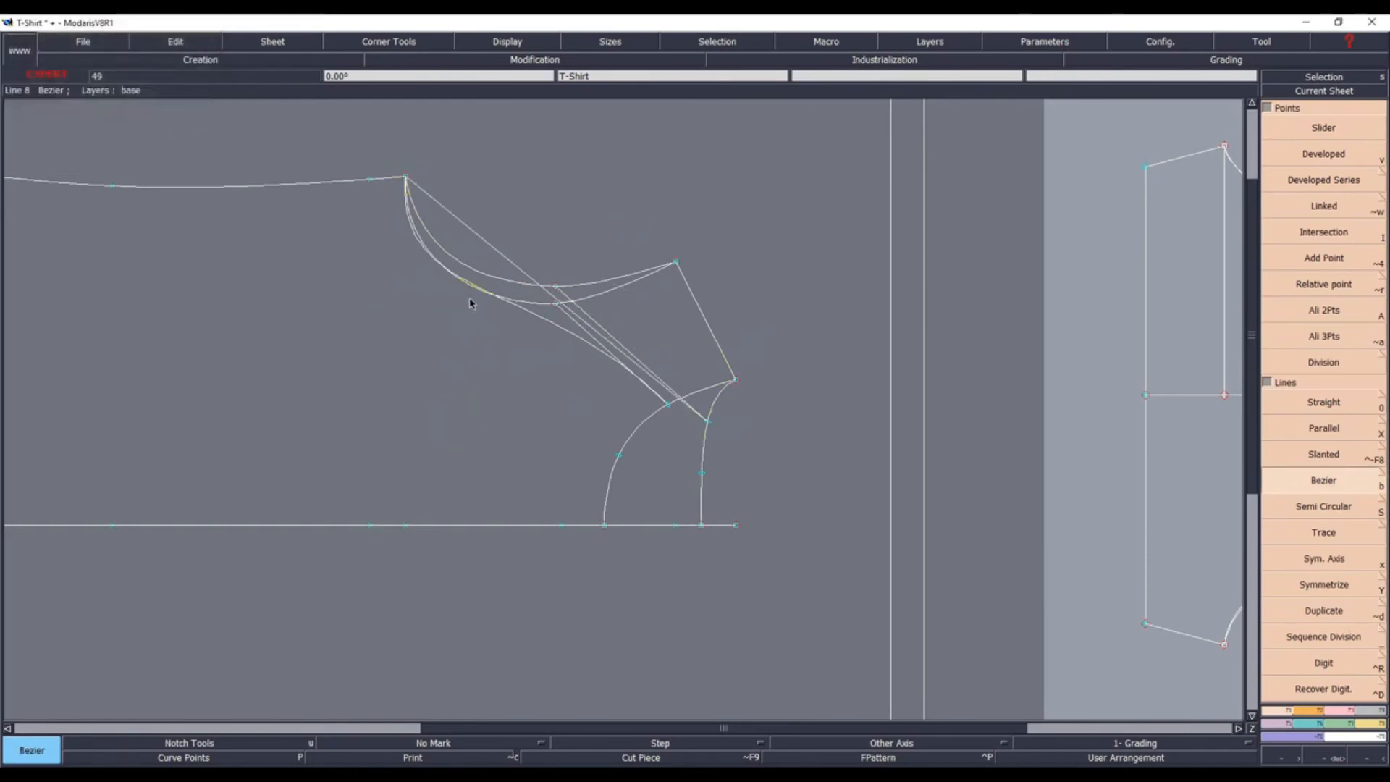
Reshape the back raglan line with its curve handles so it blends from the back armhole into a smooth curve up to the neckline
left_click(476, 291)
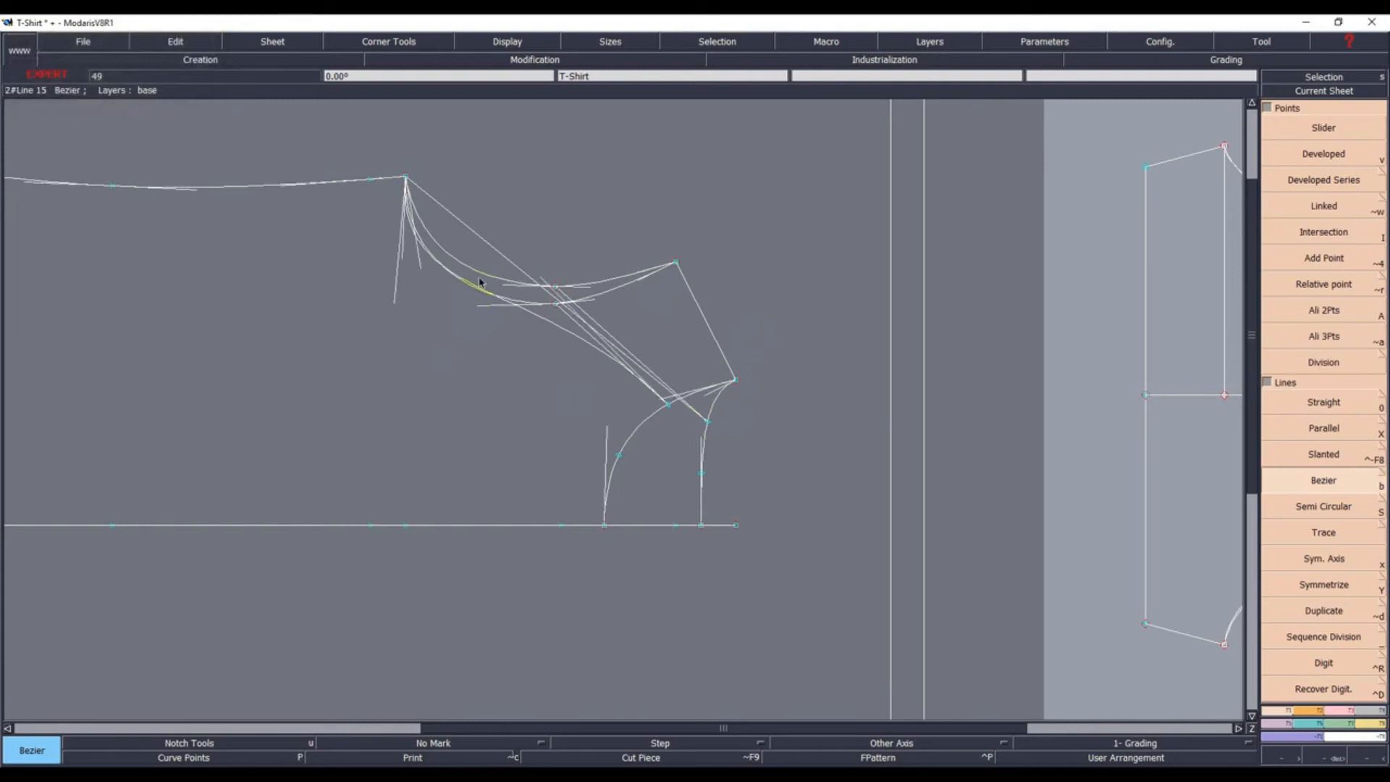
right_click(474, 242)
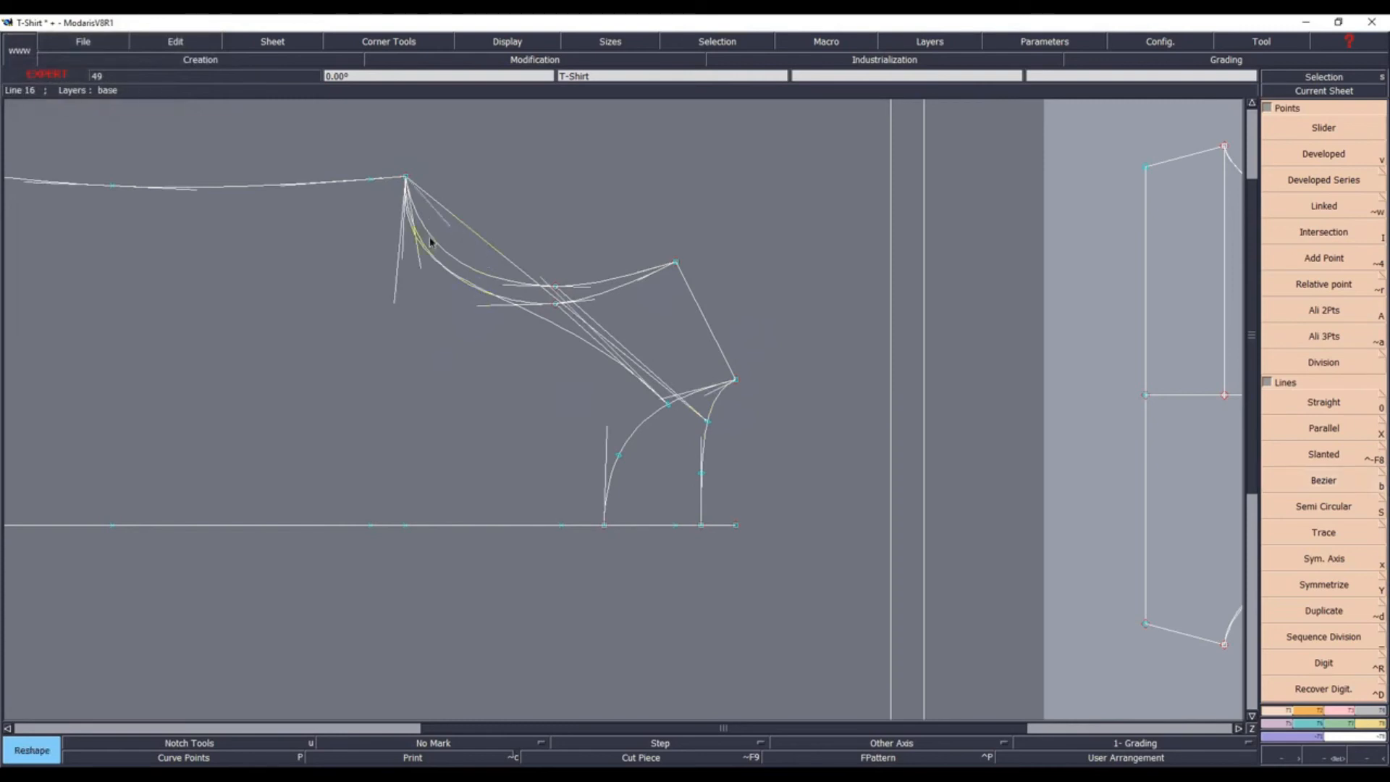
left_click(399, 259)
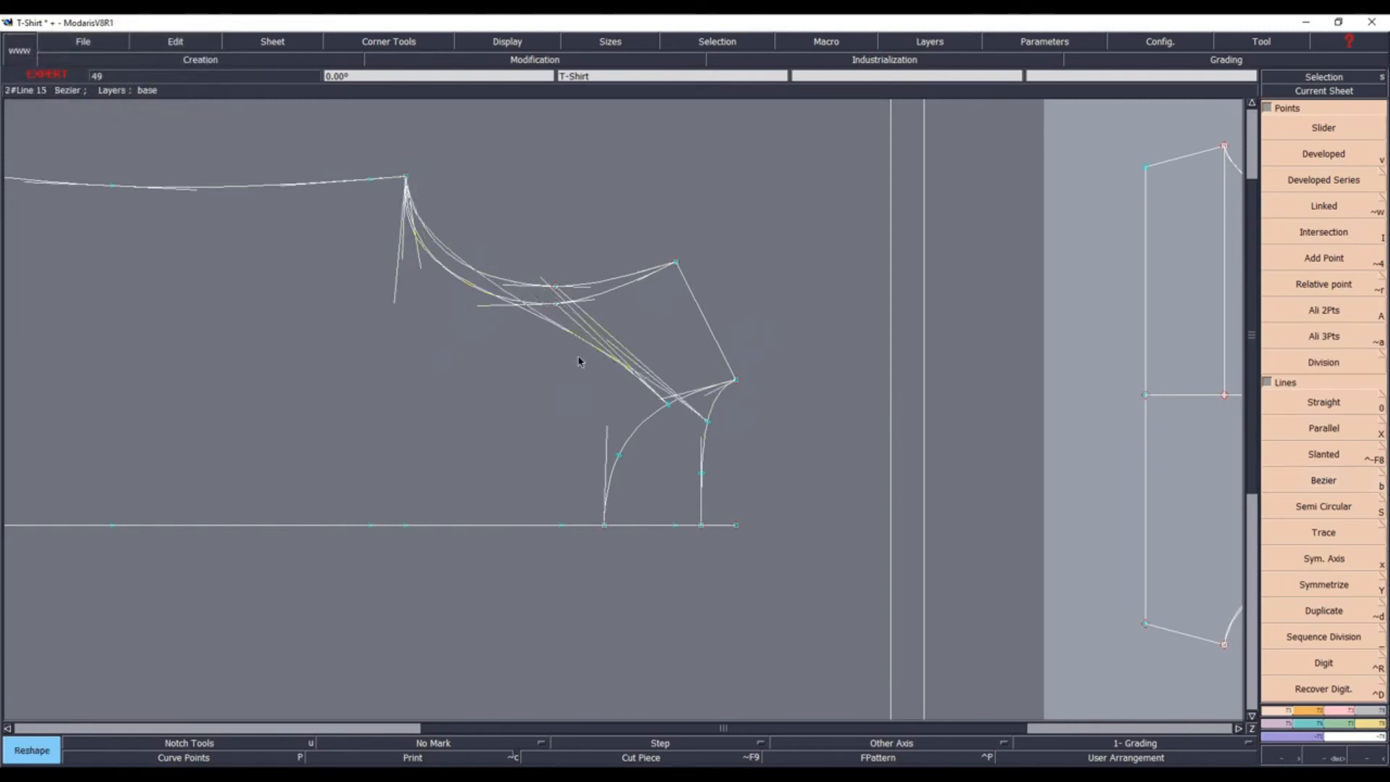
scroll(579, 361, "up", 2)
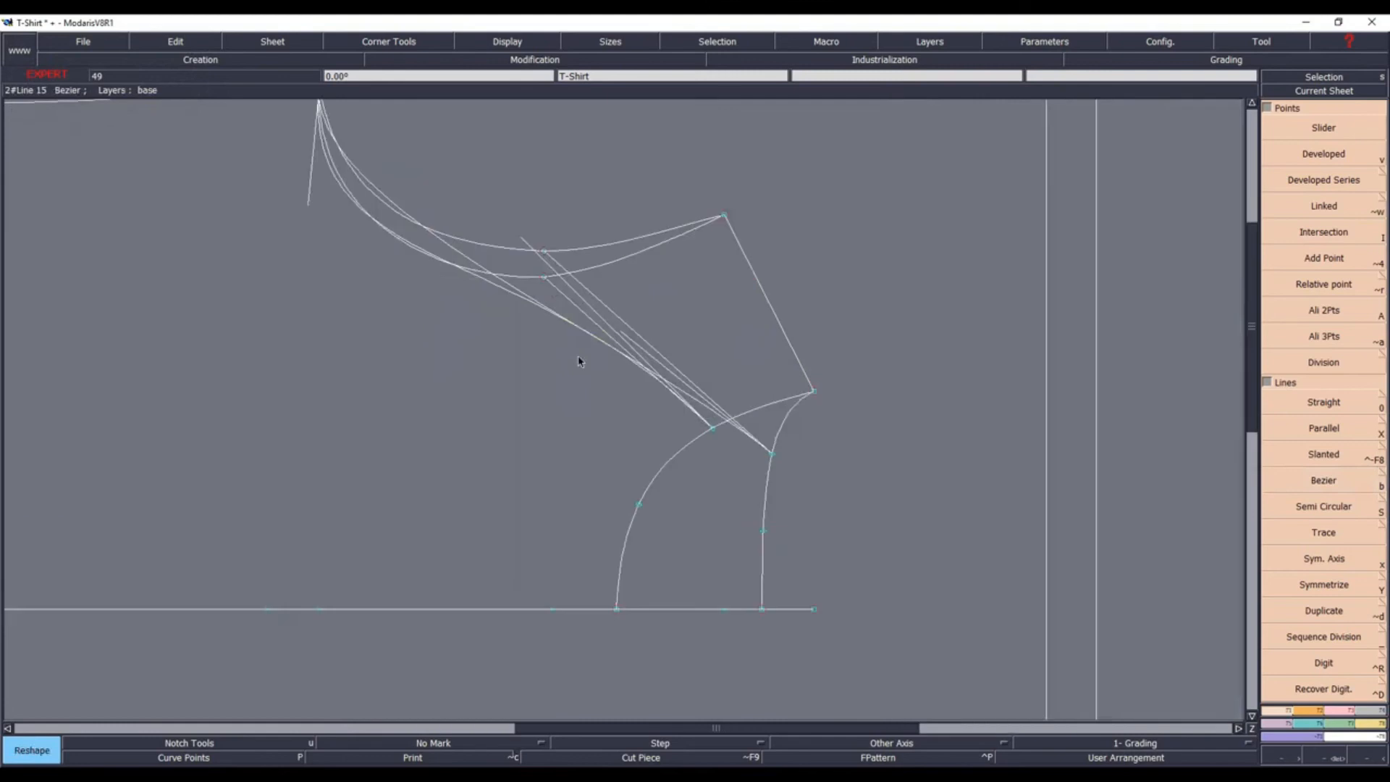
left_click(680, 378)
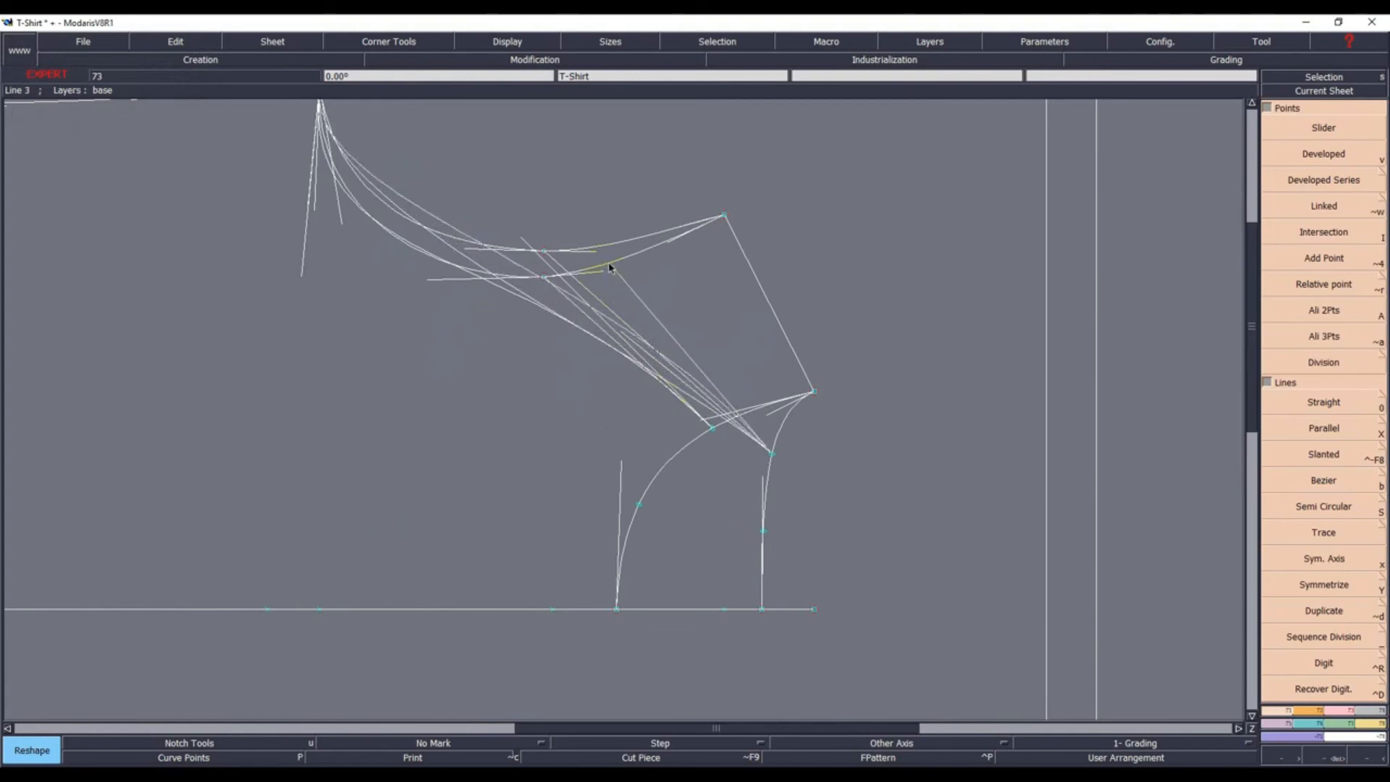
left_click(595, 247)
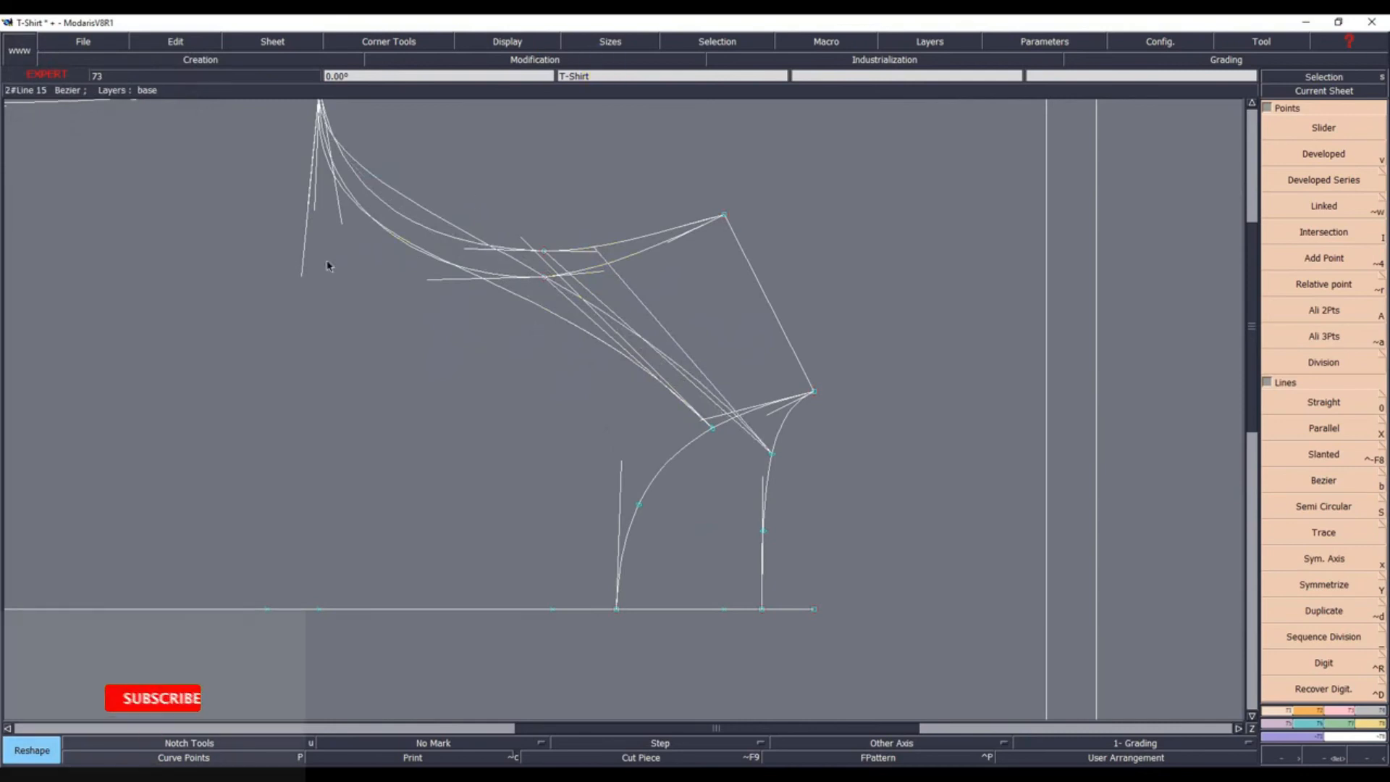
left_click(311, 217)
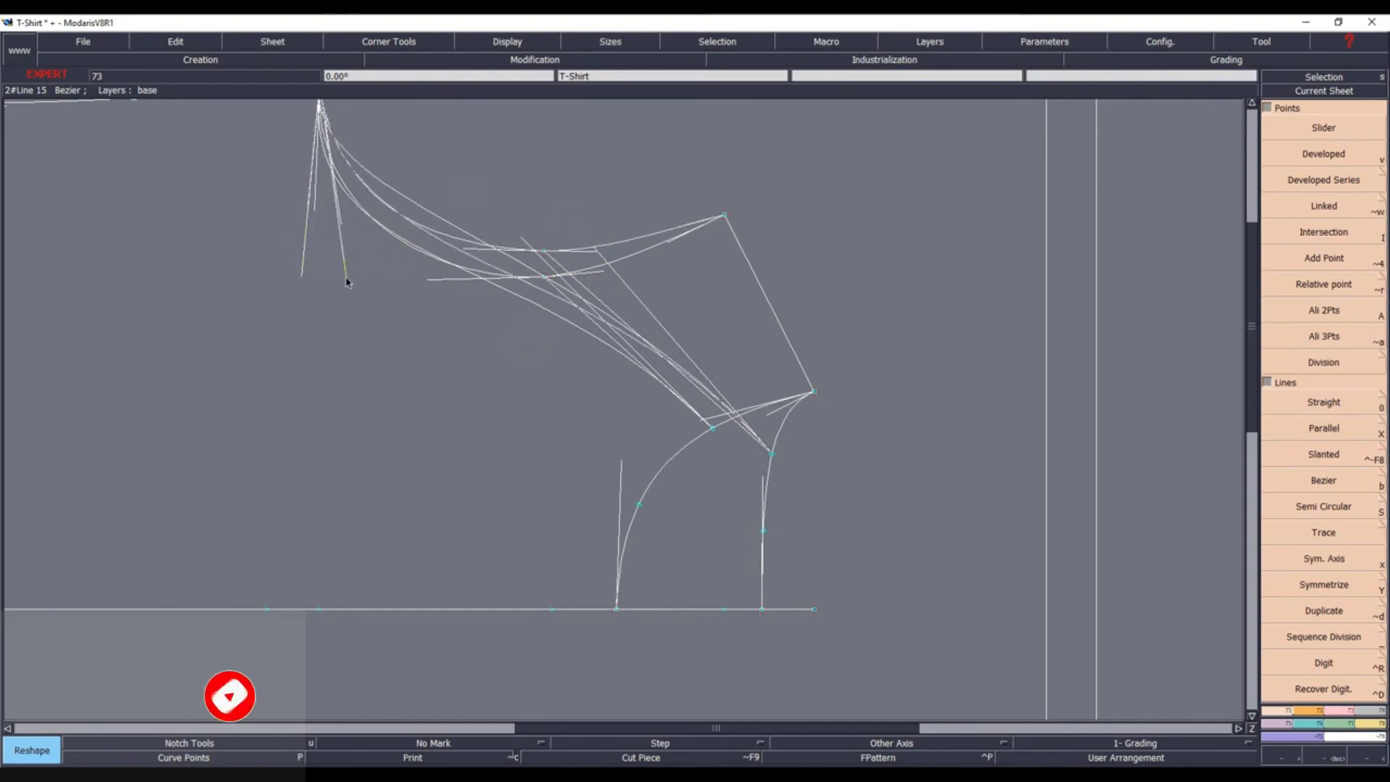
left_click(344, 281)
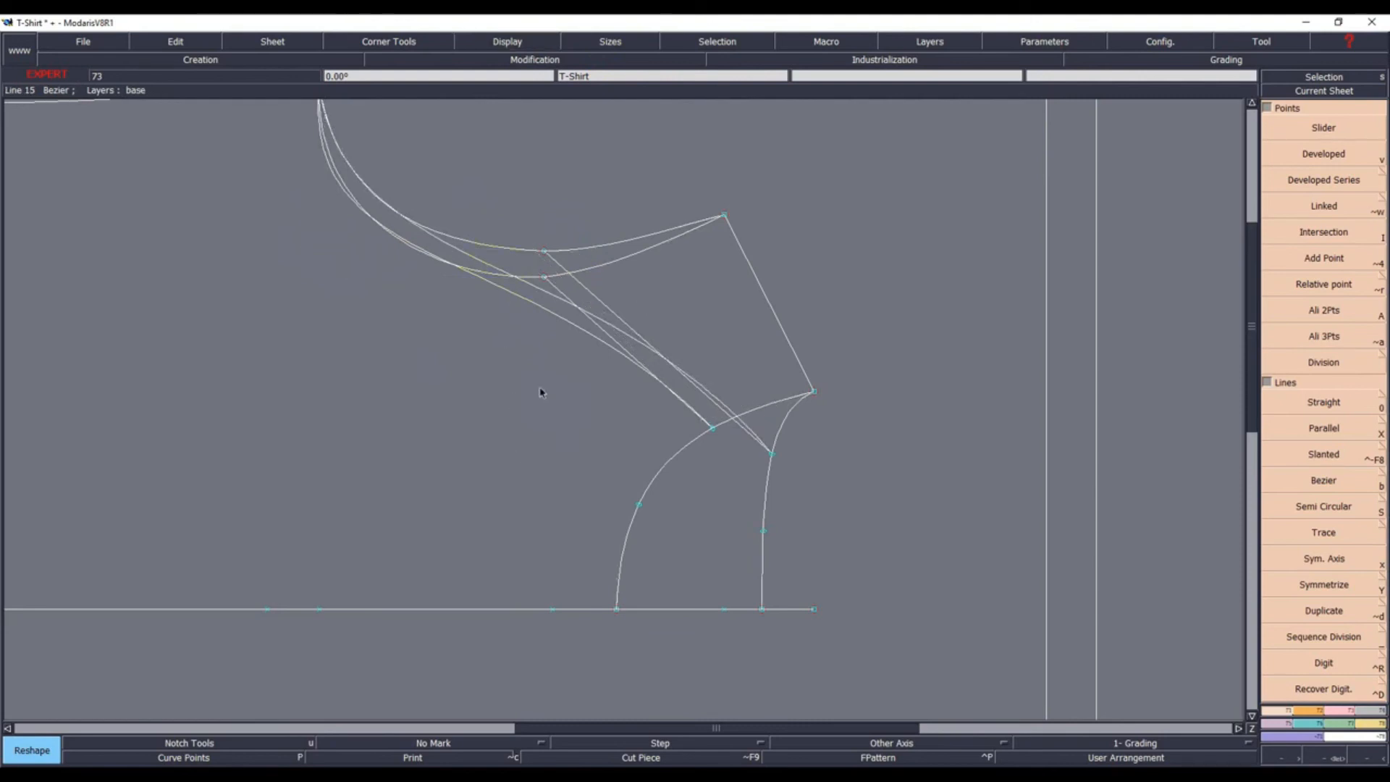
Delete the old armhole curves, the straight raglan guide lines and the shoulder line from the body
key("Delete")
left_click(598, 299)
left_click(600, 271)
left_click(599, 251)
left_click(559, 288)
left_click(755, 270)
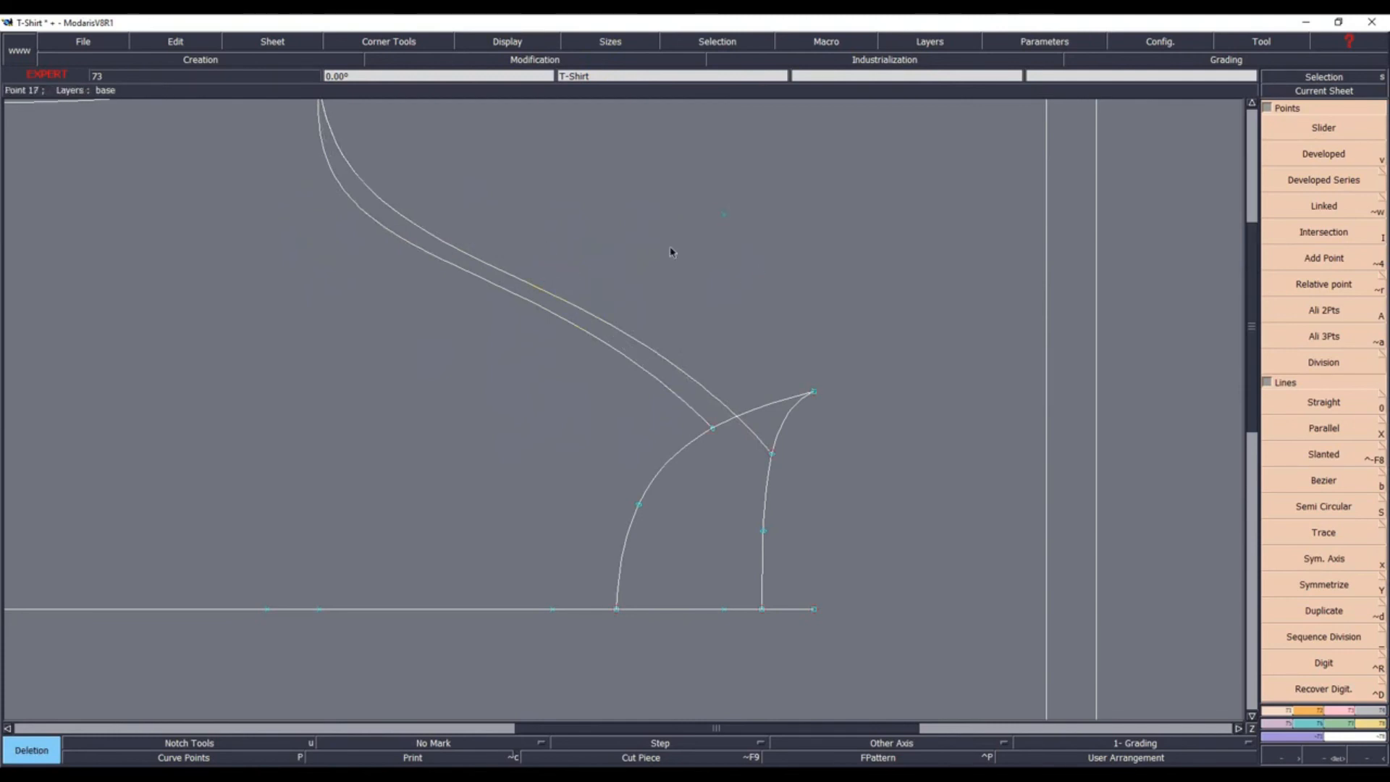
Measure the length of the back raglan line on the sleeve and on the body for comparison
key("Home")
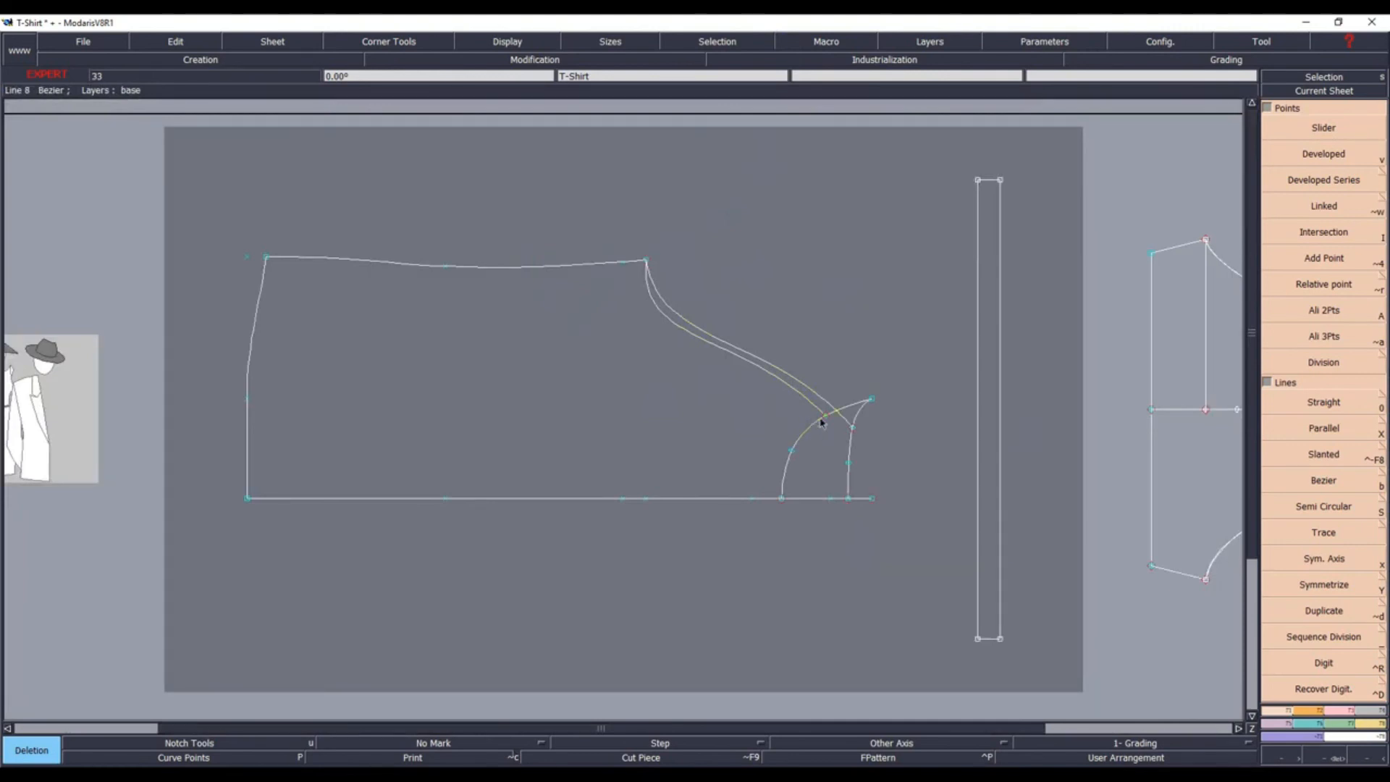
left_click(1238, 728)
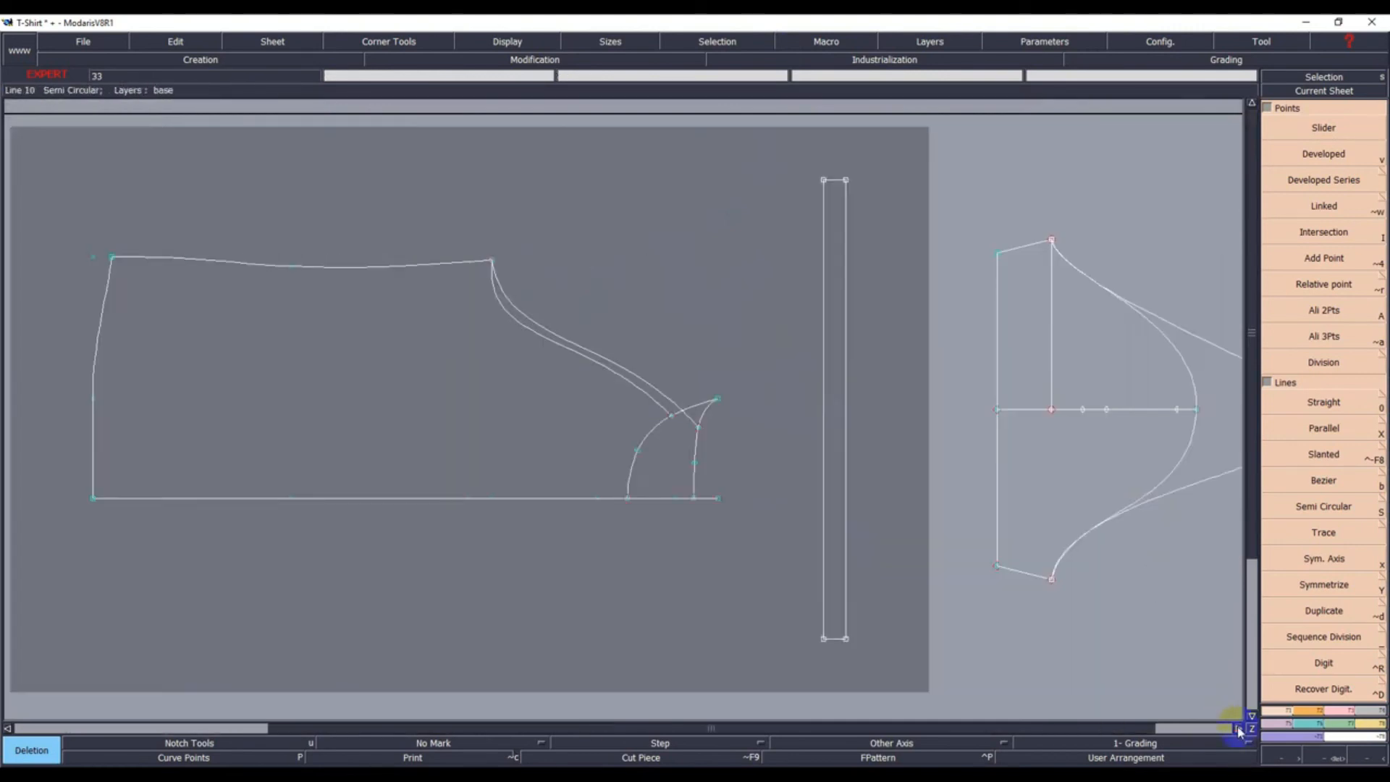
left_click(1237, 728)
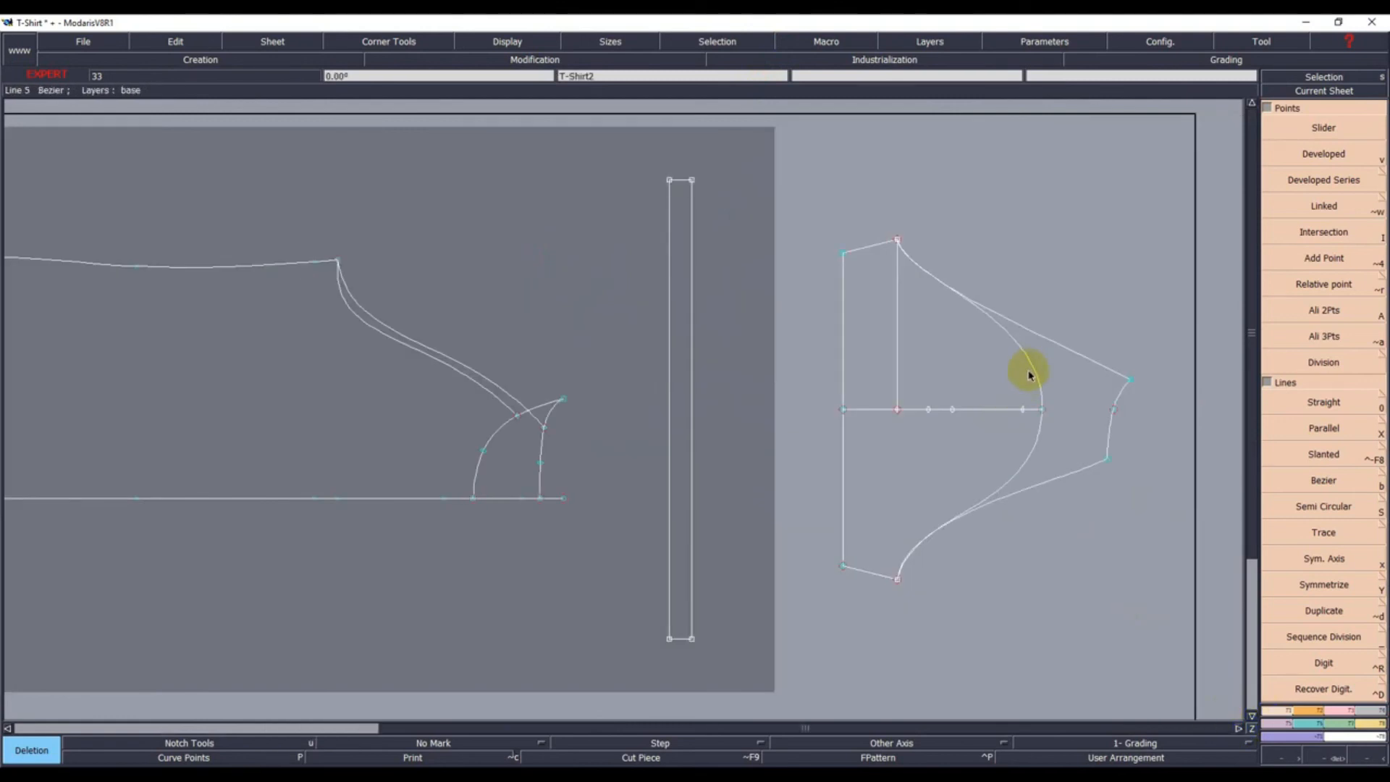
key("l")
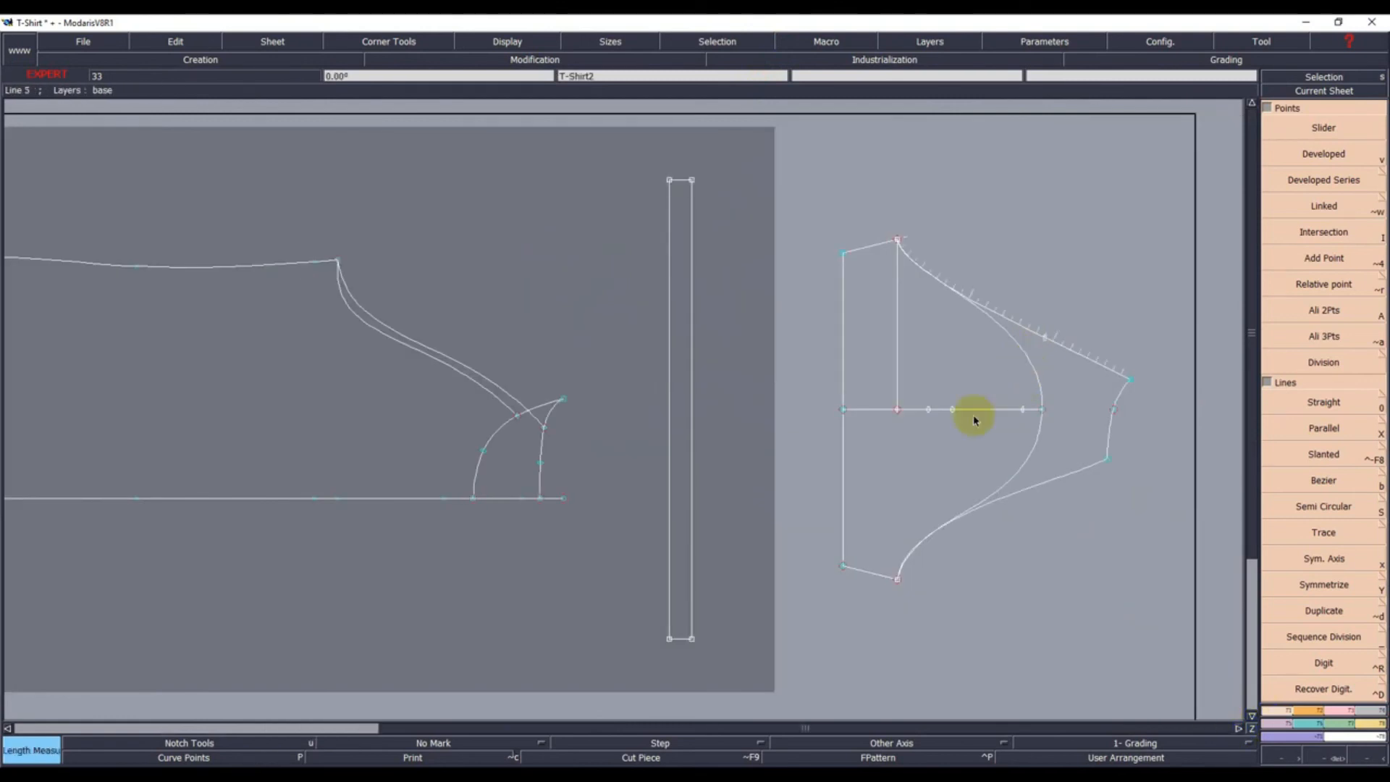
left_click(945, 458)
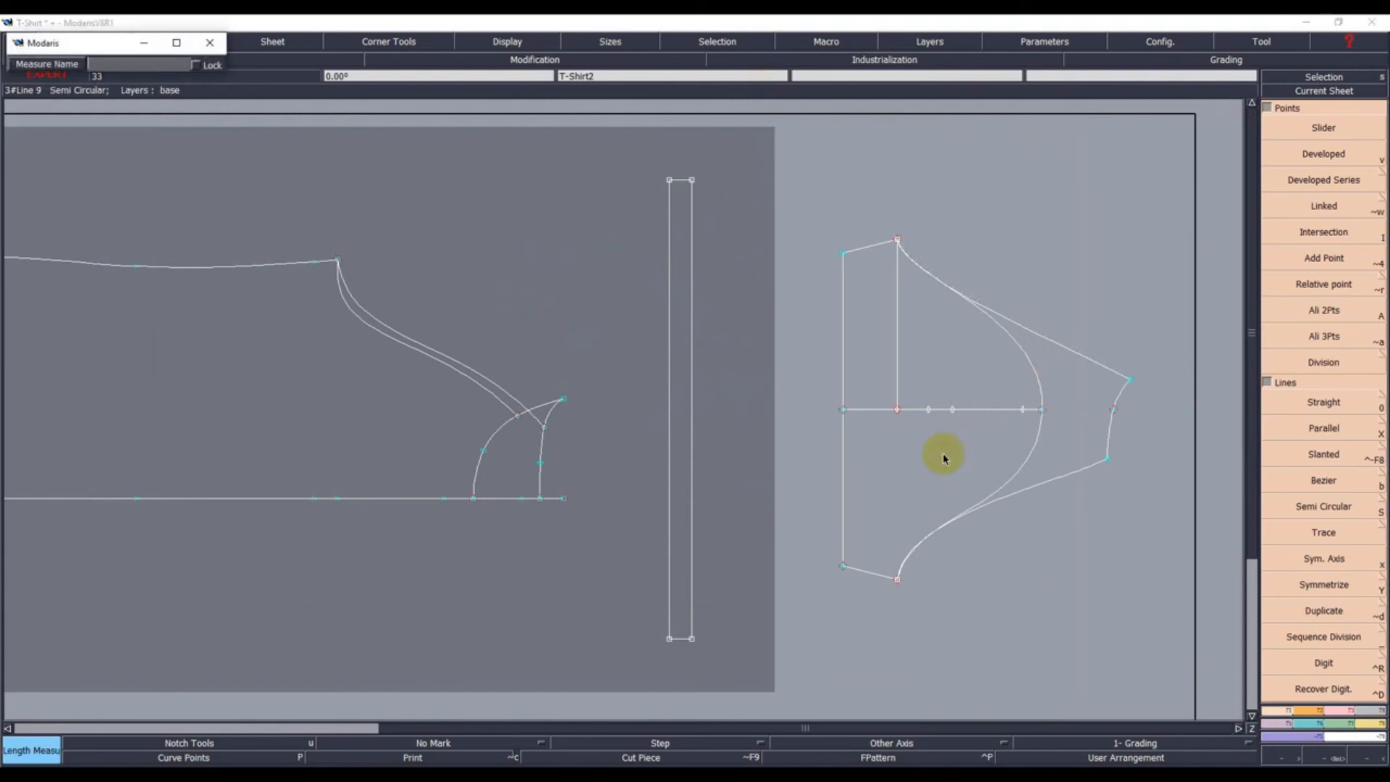
left_click(945, 458)
left_click(491, 382)
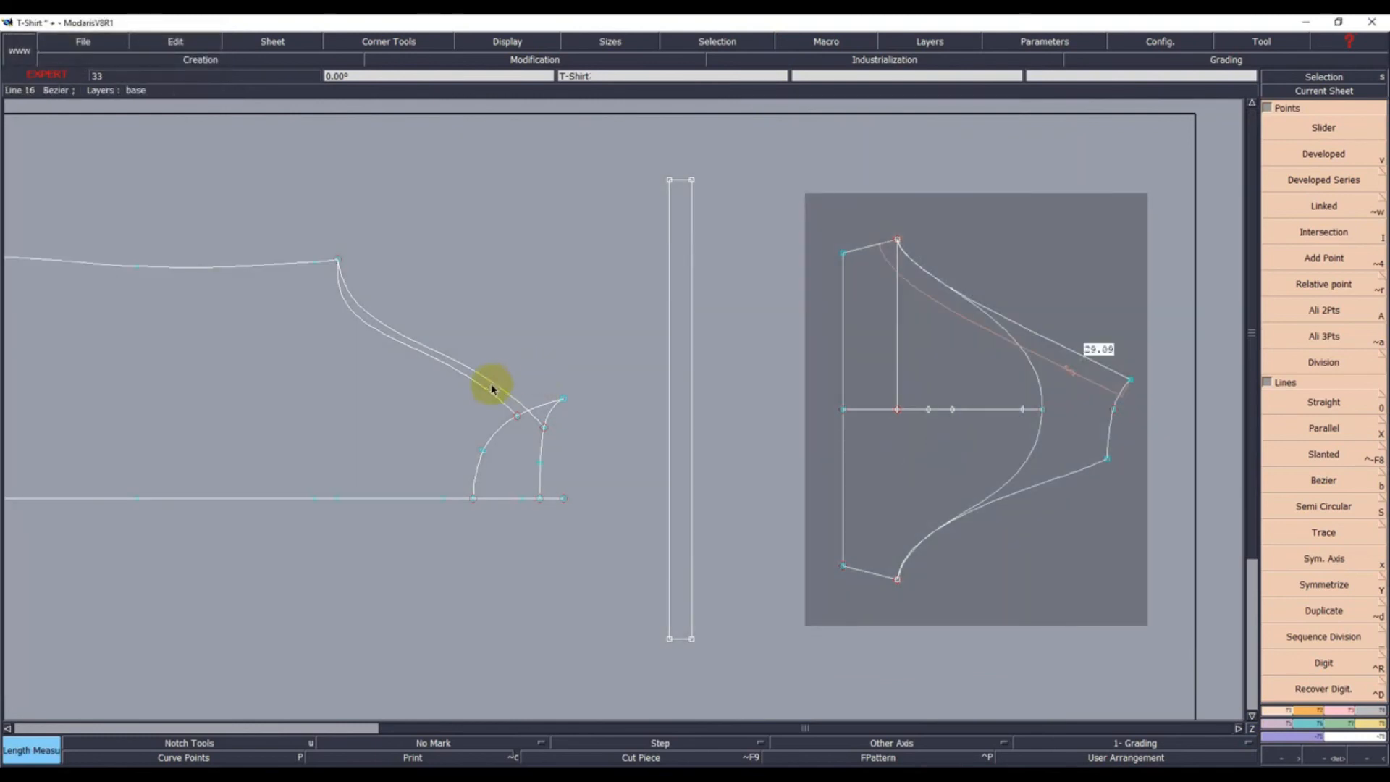
left_click(425, 466)
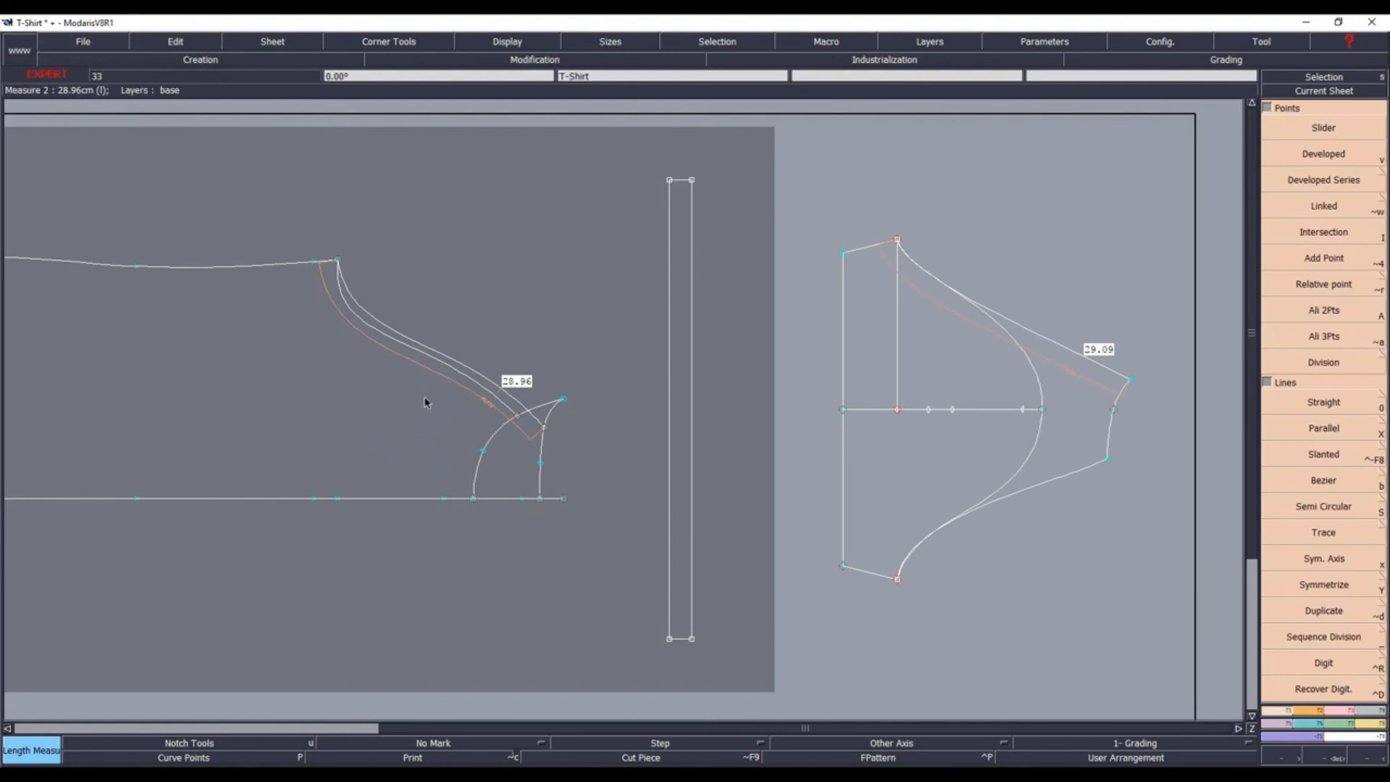
Measure the length of the front raglan line on the sleeve and on the body for comparison
left_click(1056, 480)
left_click(974, 614)
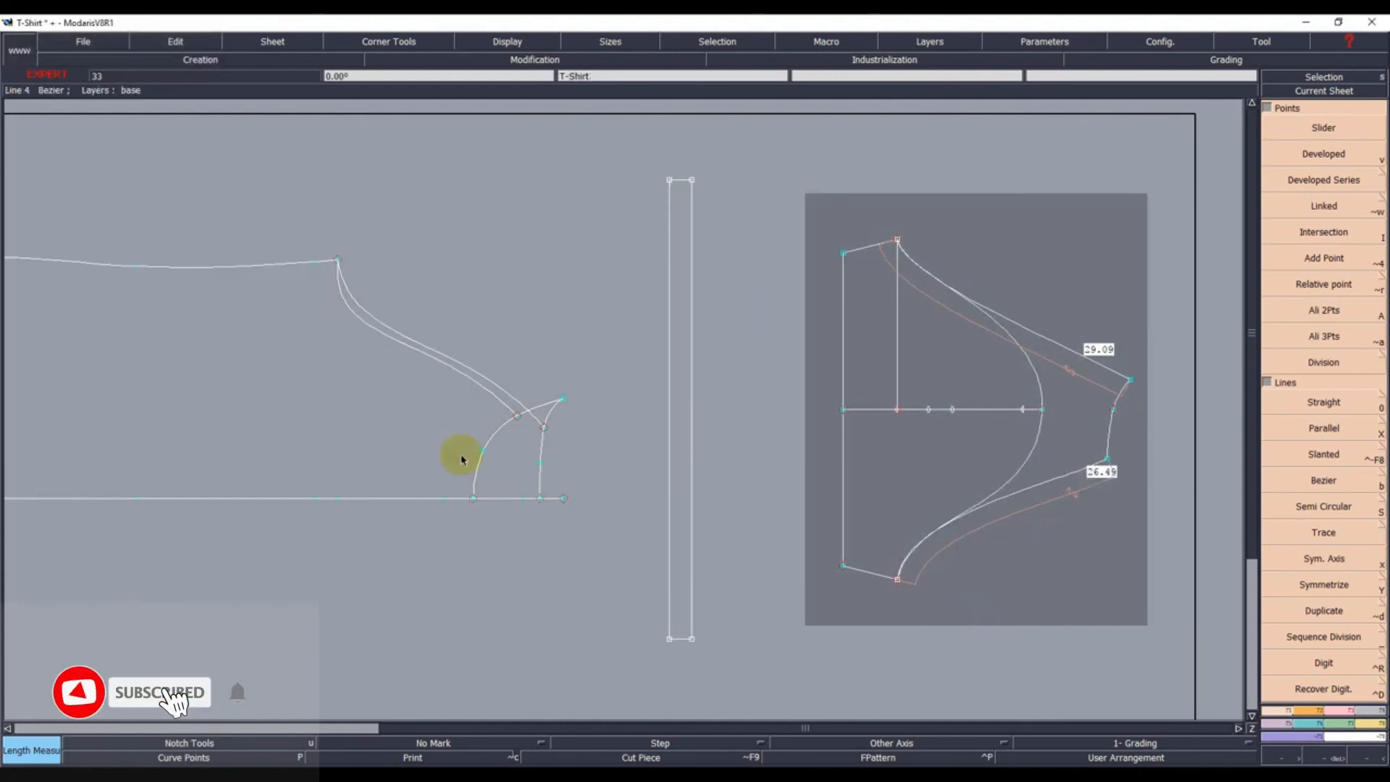
left_click(464, 375)
left_click(397, 475)
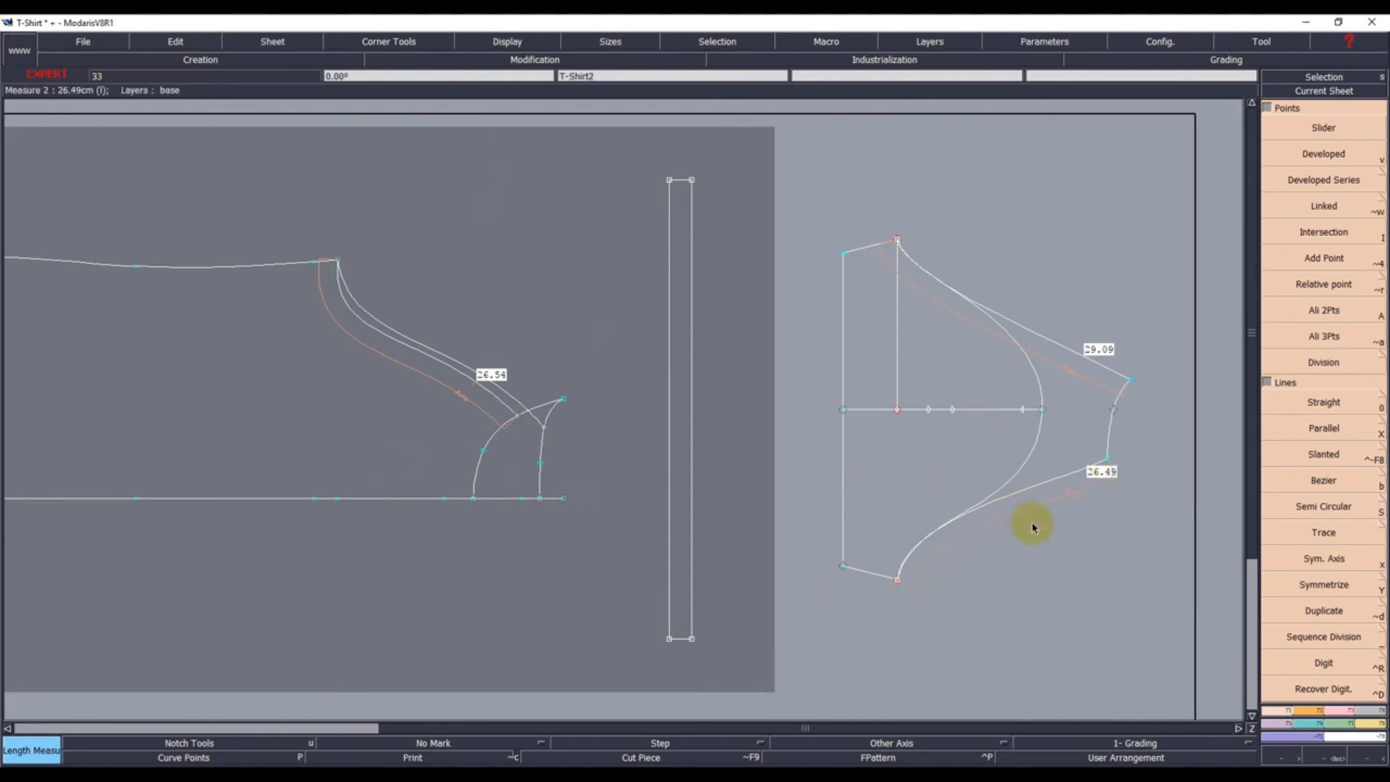
key("s")
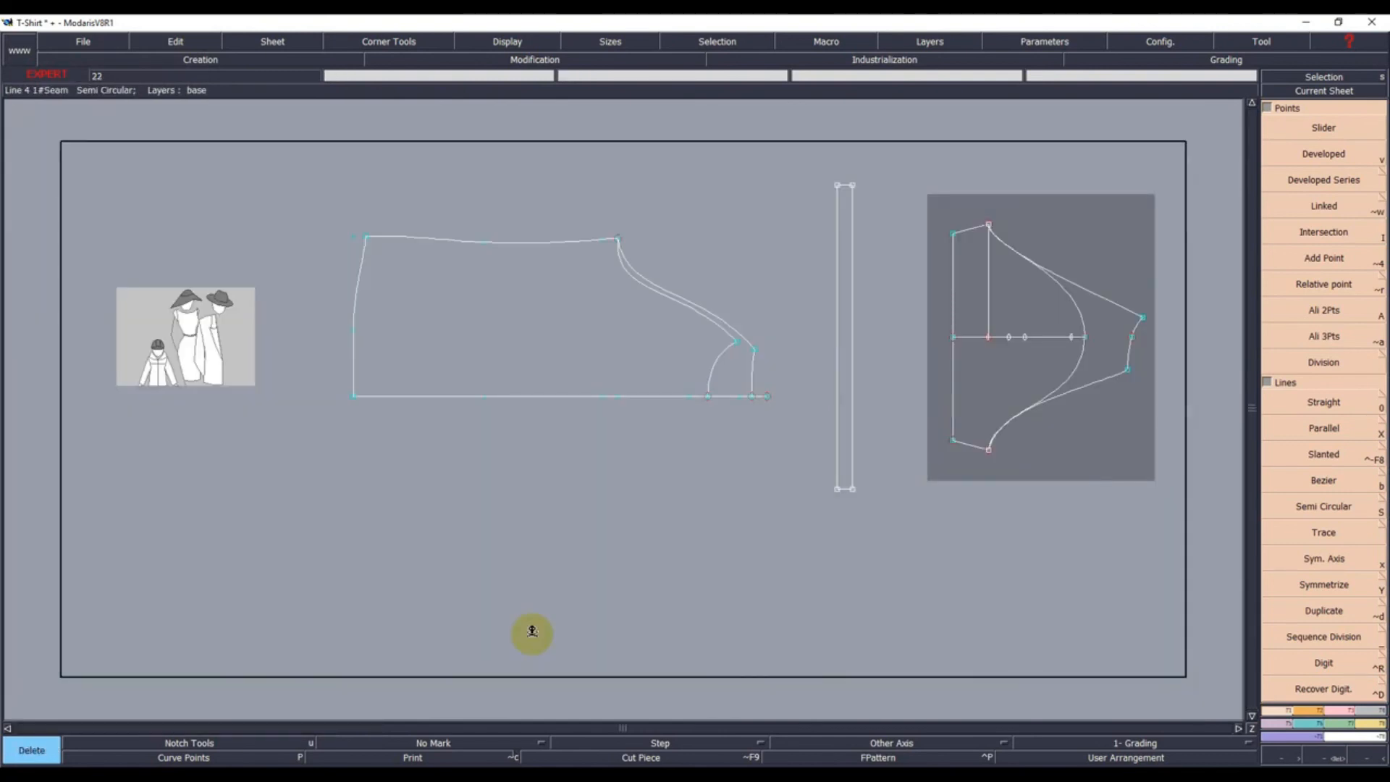